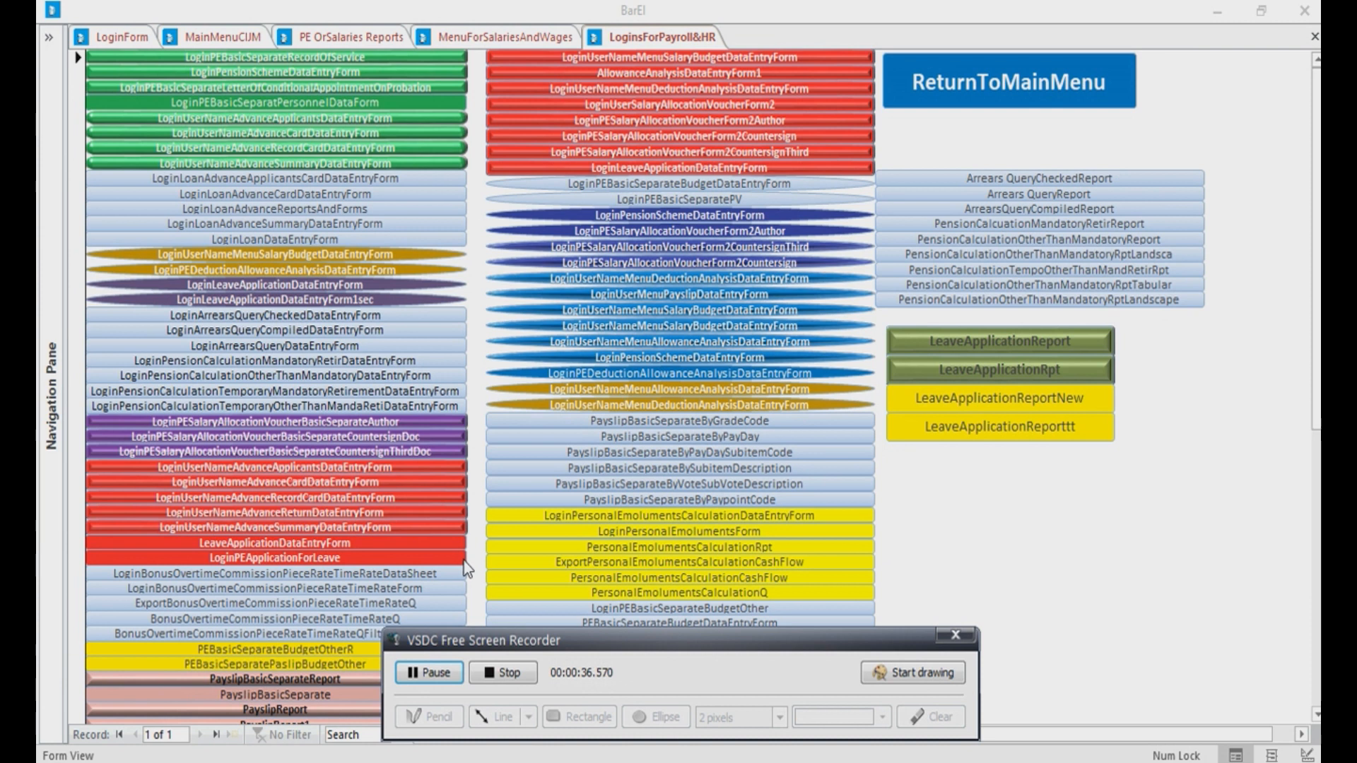
Open the LoginBonusOvertimeCommissionPieceRateTimeRateDataSheet form, log in with the username and password, and dismiss the greetings
{"action": "left_click", "coordinate": [406, 575]}
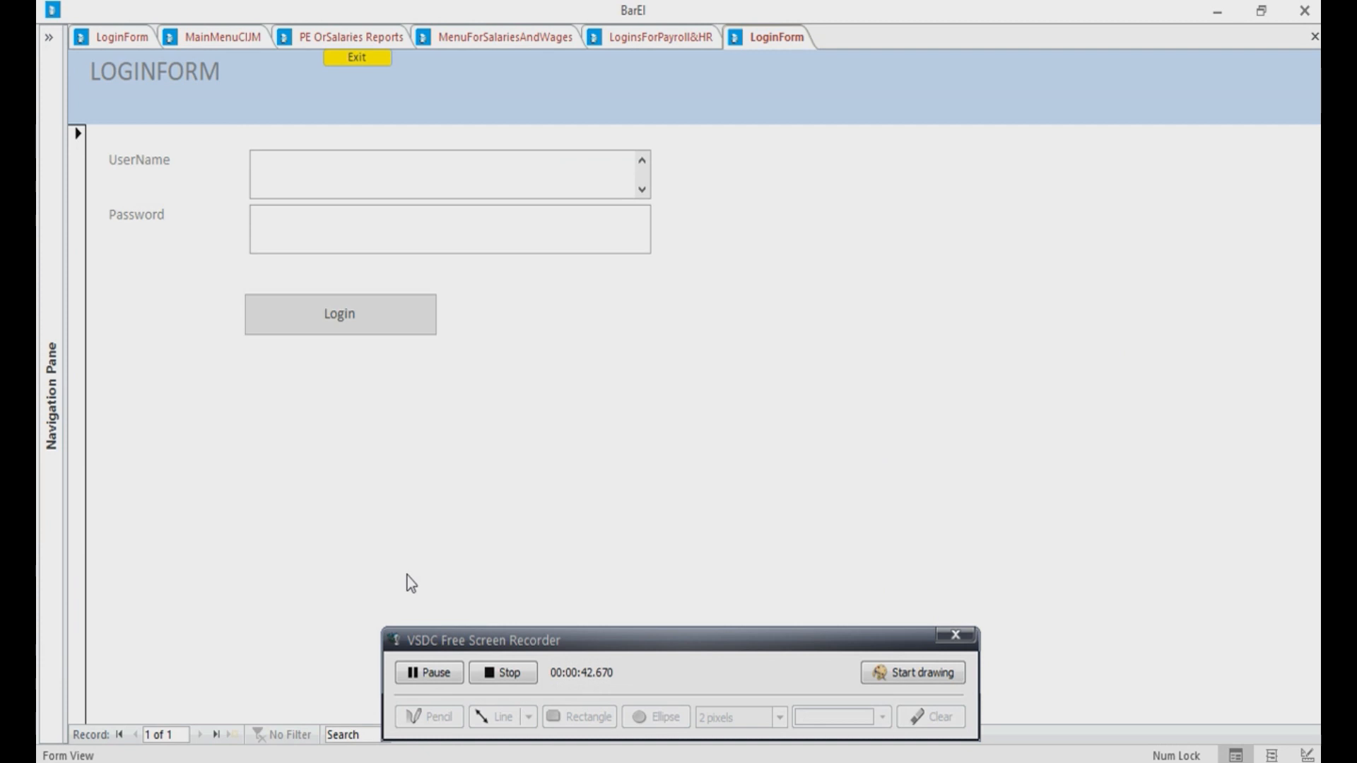
{"action": "type", "text": "*****"}
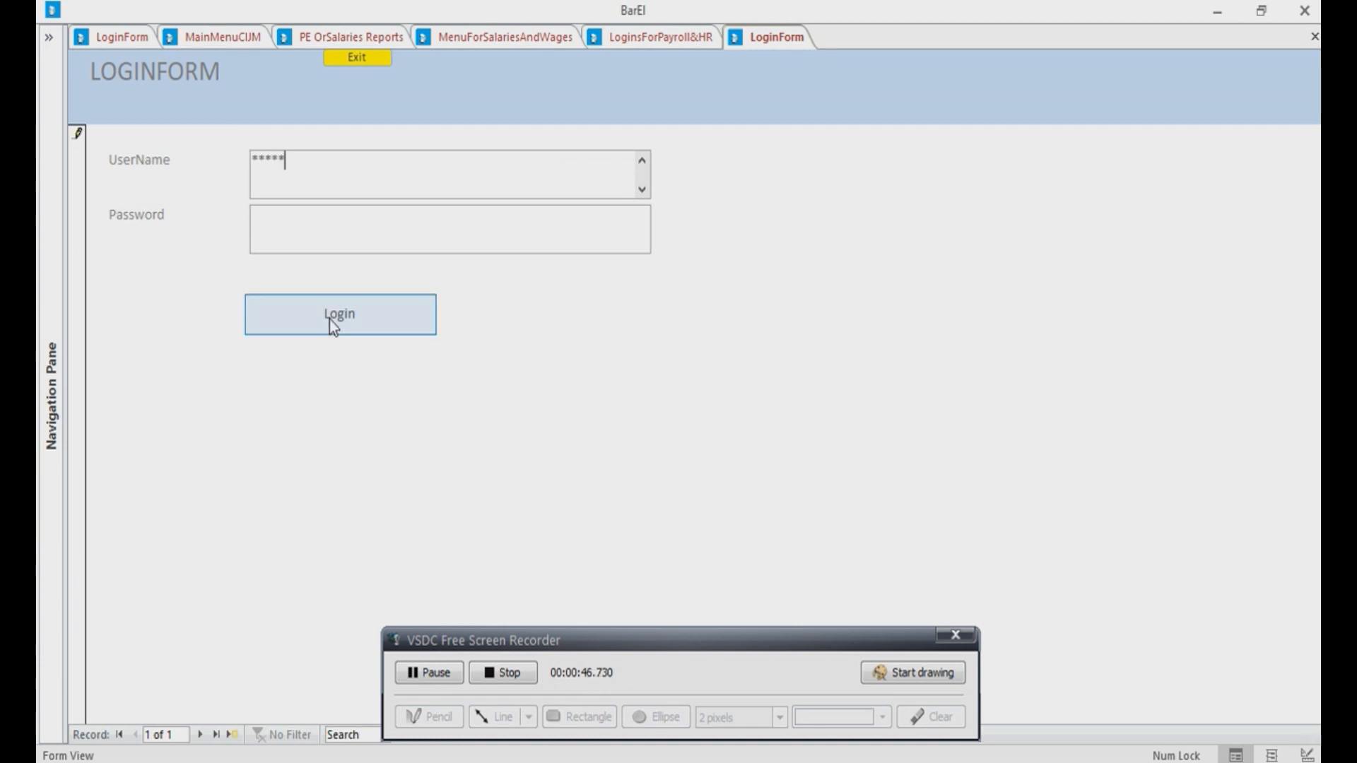
{"action": "left_click", "coordinate": [315, 214]}
{"action": "type", "text": "***"}
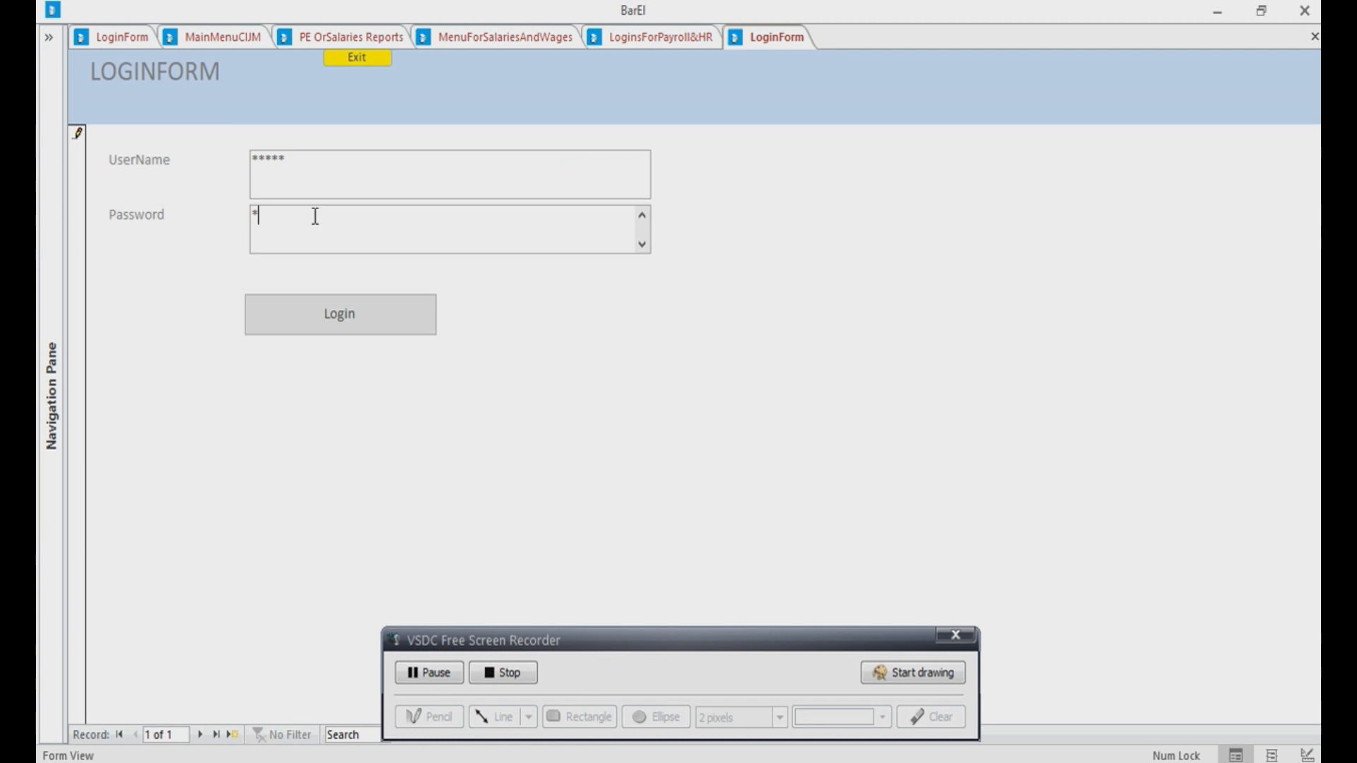
{"action": "type", "text": "**"}
{"action": "left_click", "coordinate": [339, 311]}
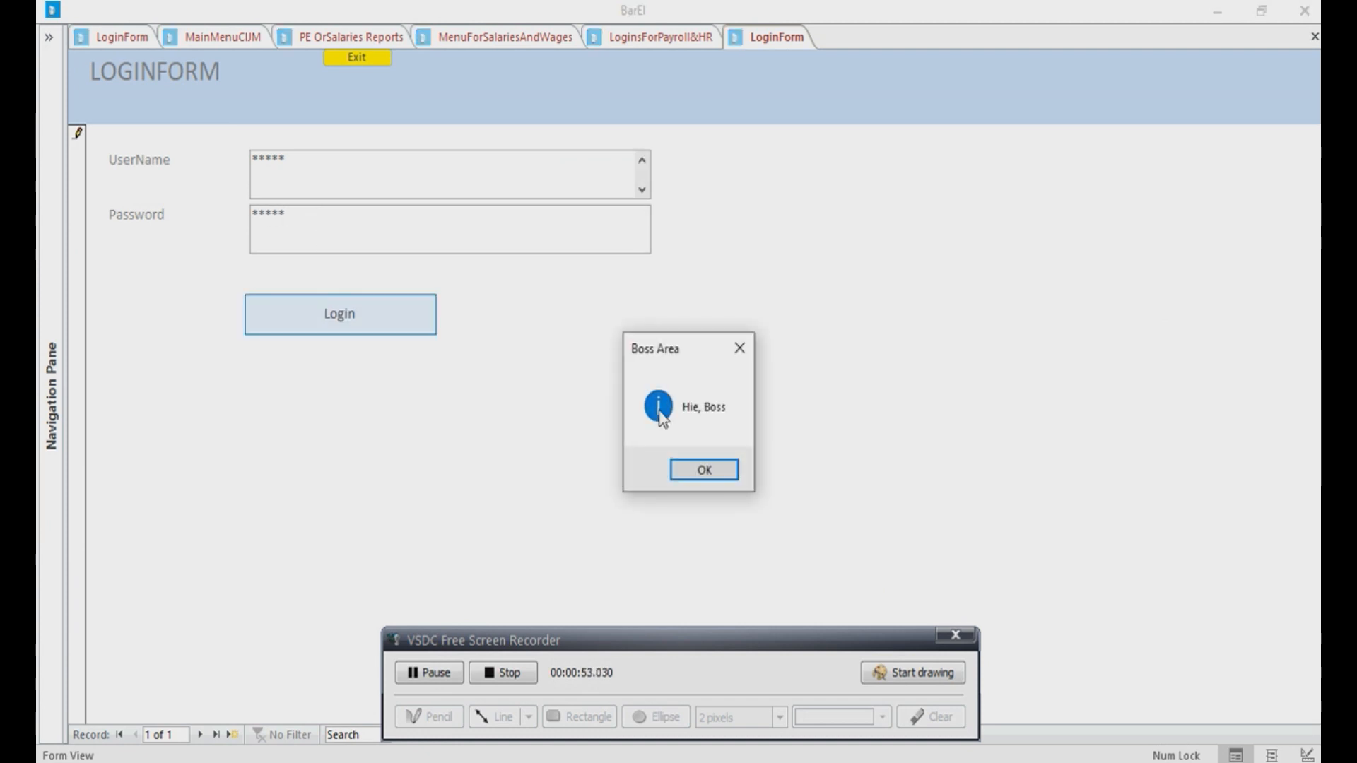
{"action": "left_click", "coordinate": [704, 467]}
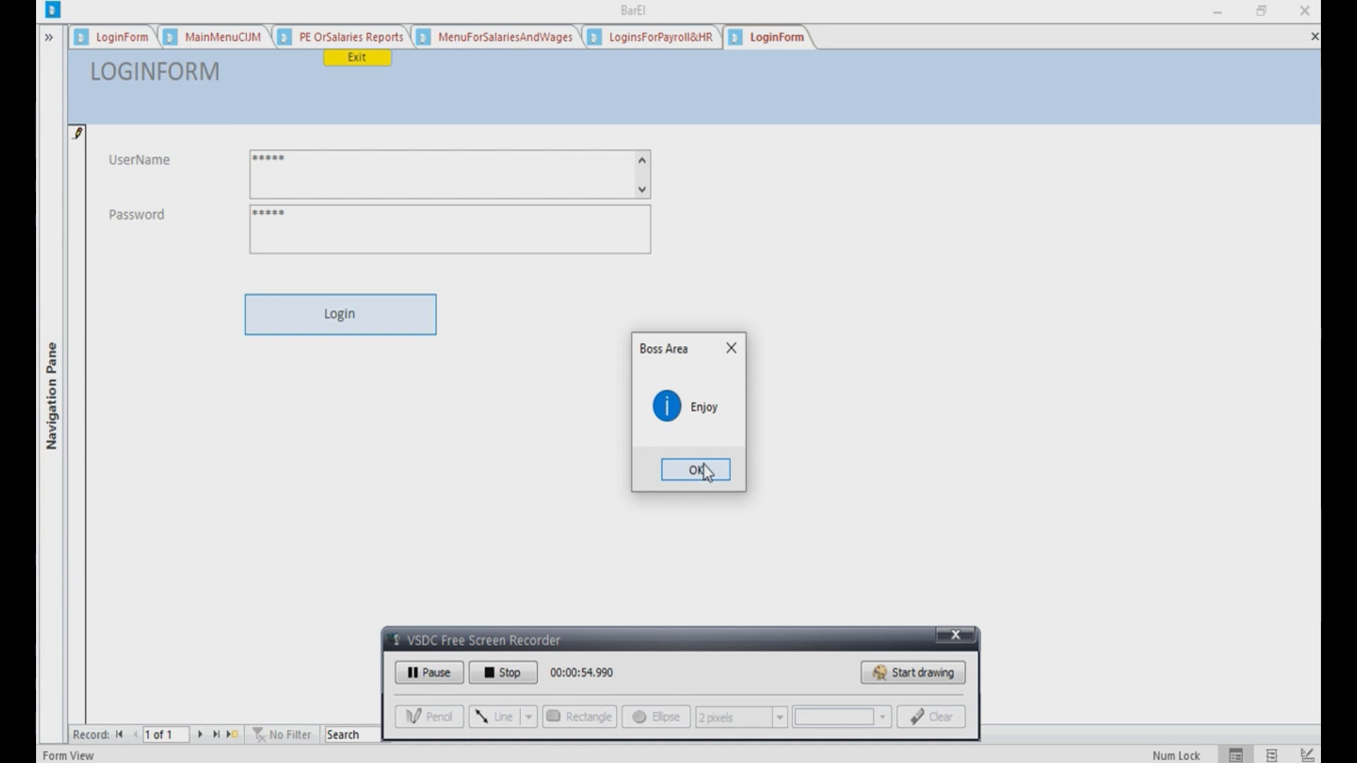
{"action": "left_click", "coordinate": [704, 468]}
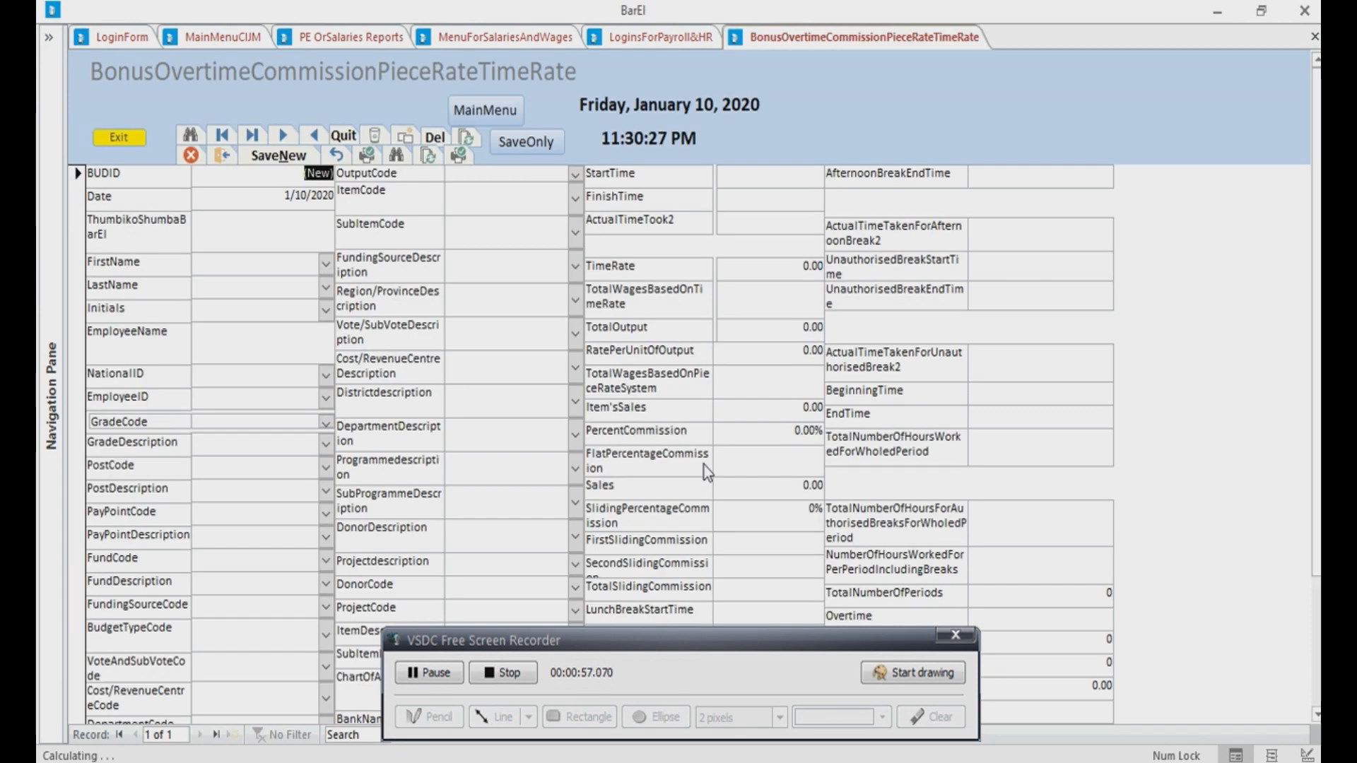
Fill the new record from the second employee in the EmployeeID list and set GradeCode to I
{"action": "left_click", "coordinate": [677, 629]}
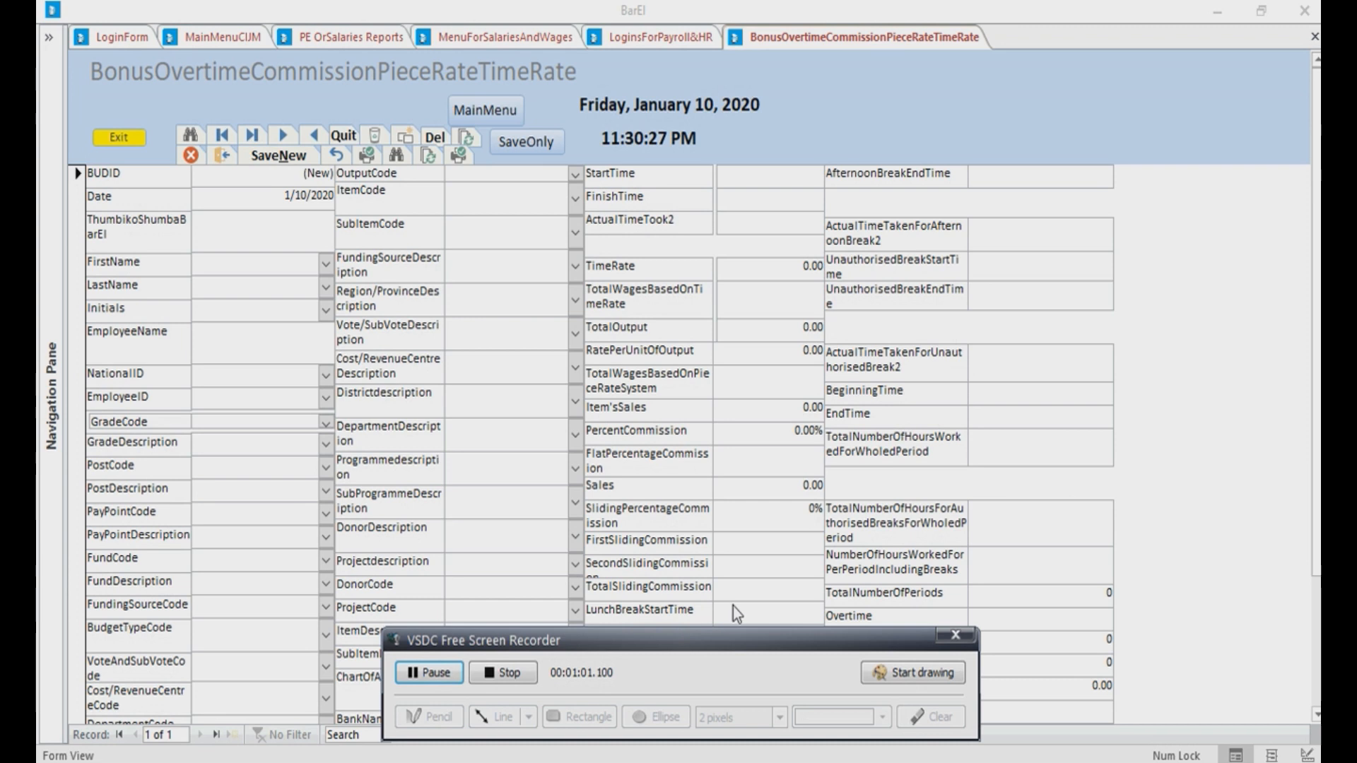
{"action": "left_click_drag", "start_coordinate": [716, 631], "coordinate": [848, 588]}
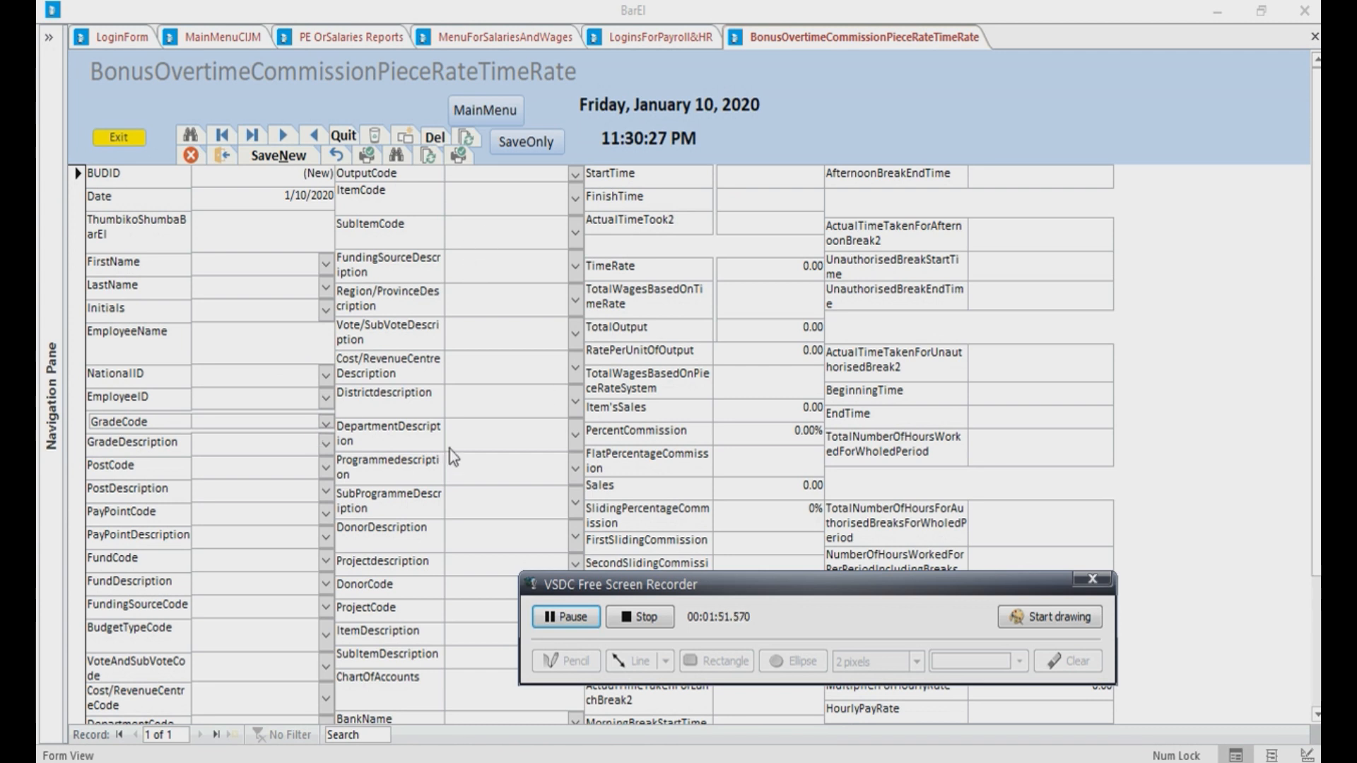
{"action": "left_click", "coordinate": [327, 401]}
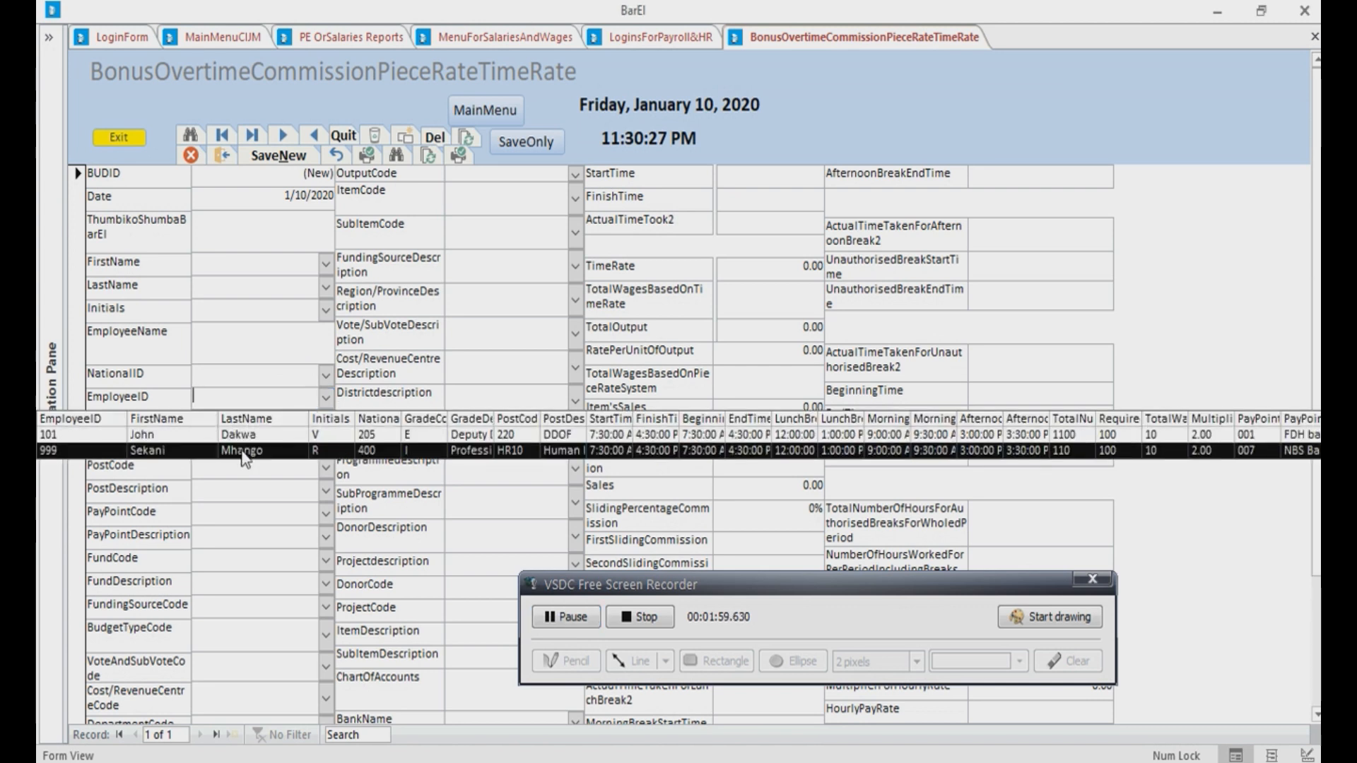
{"action": "left_click", "coordinate": [243, 452]}
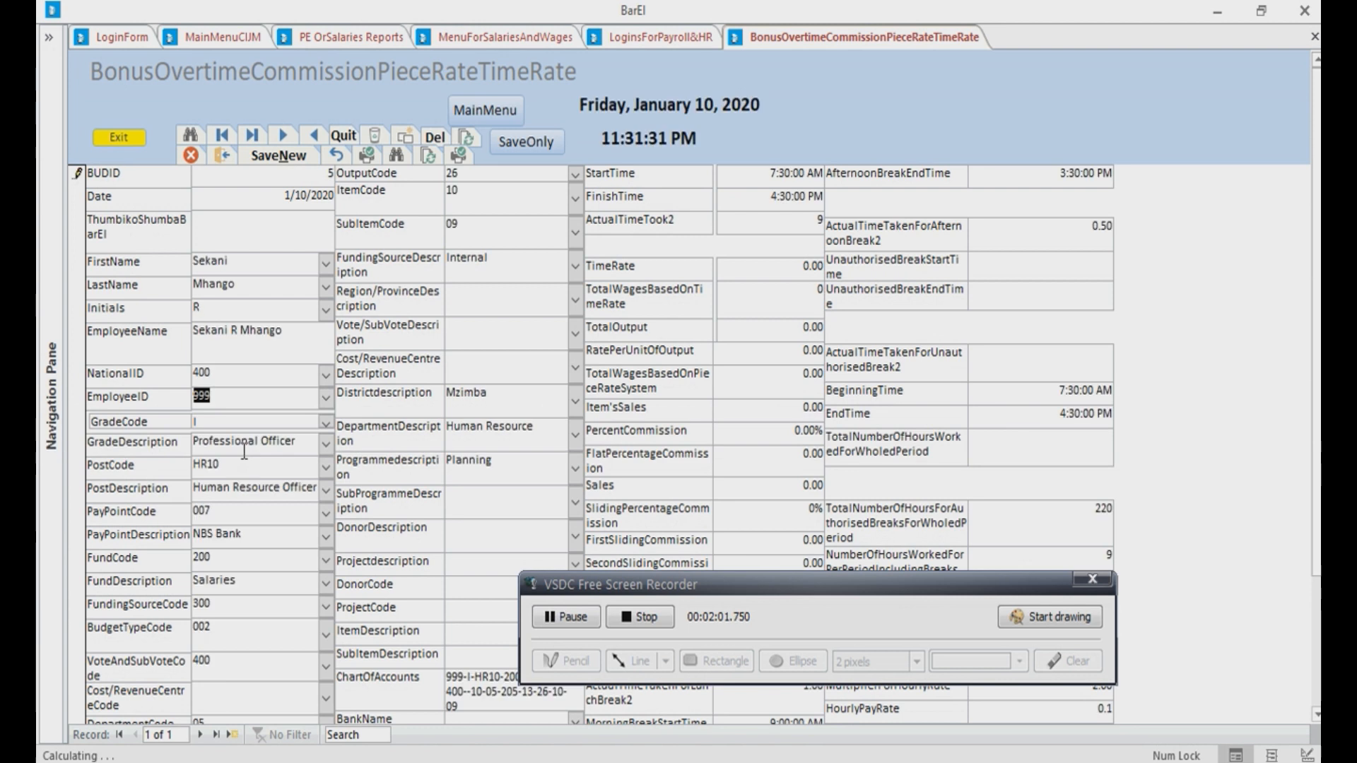
{"action": "left_click", "coordinate": [326, 422]}
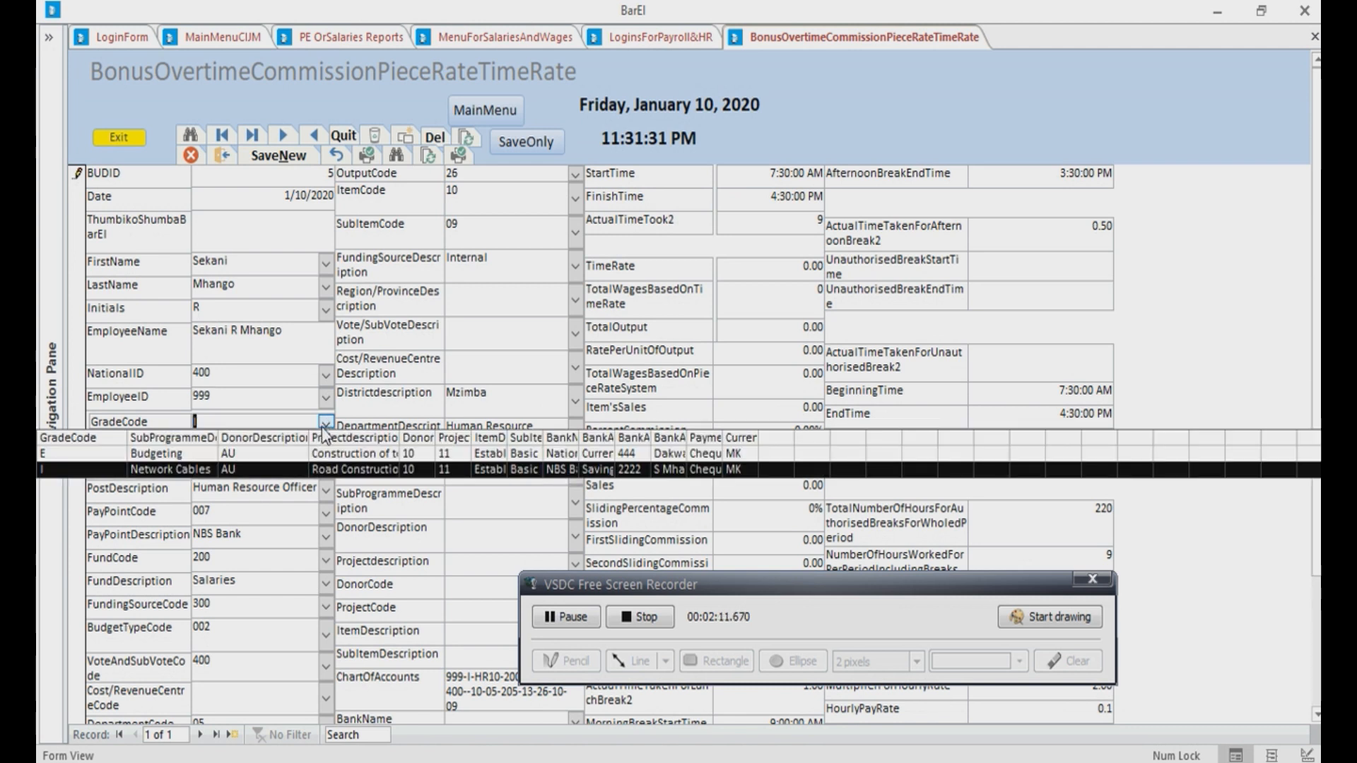
{"action": "left_click", "coordinate": [272, 470]}
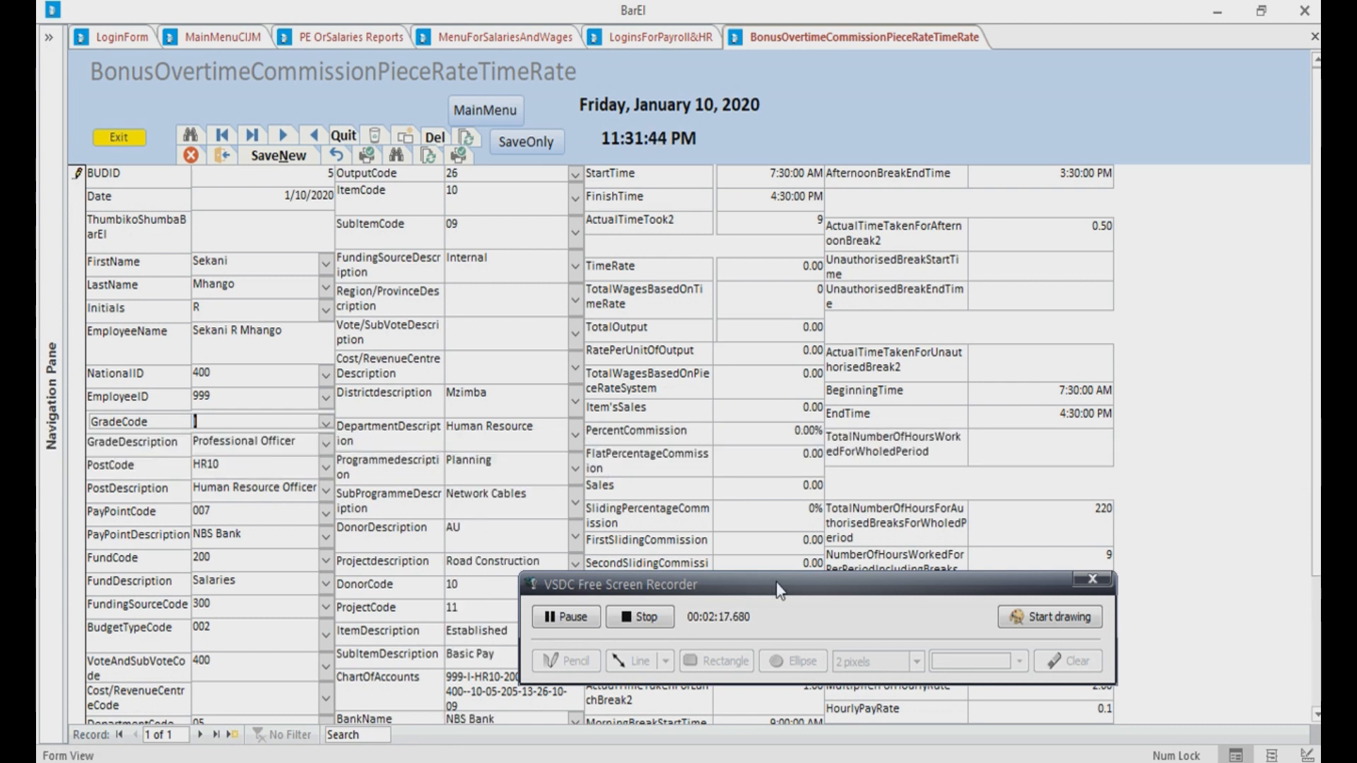
Set the Cost/RevenueCentreCode to 101 and the Region/ProvinceDescription to North
{"action": "left_click_drag", "start_coordinate": [776, 582], "coordinate": [820, 266]}
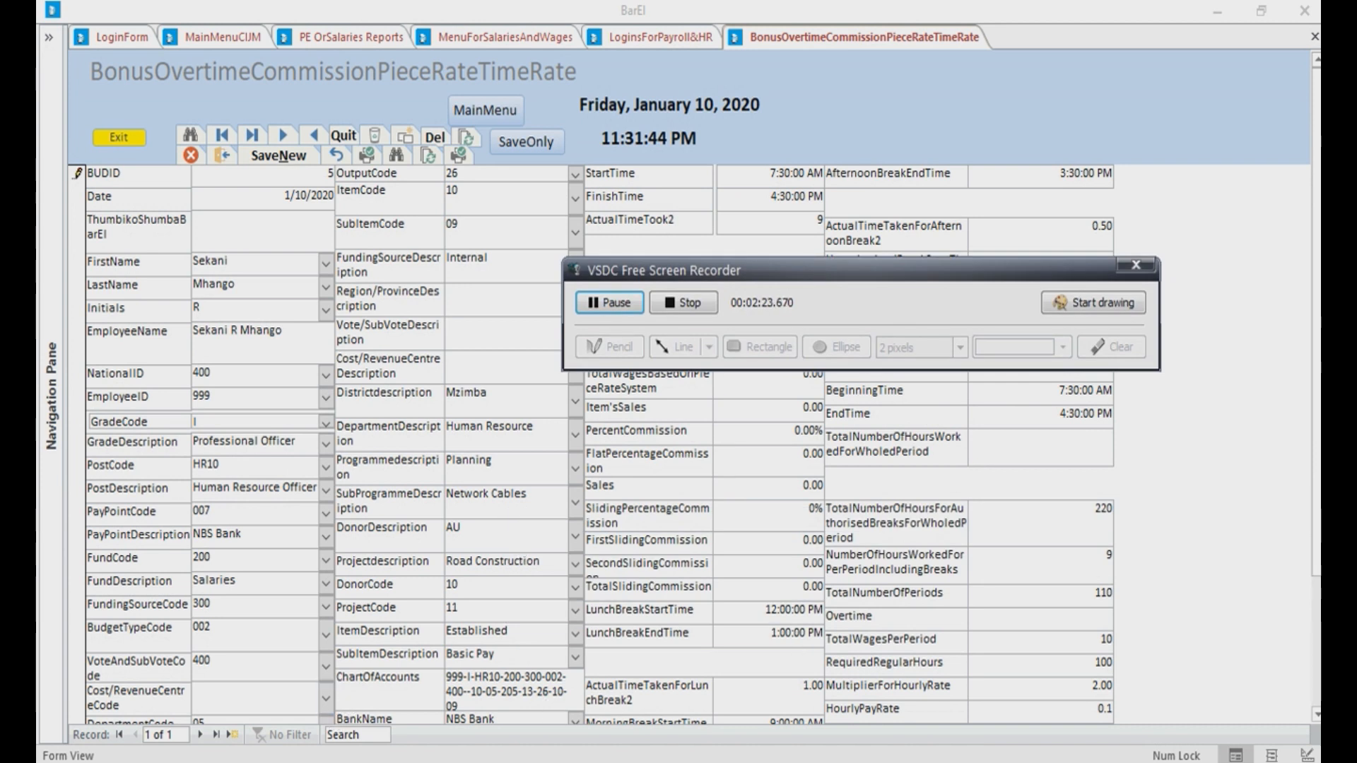
{"action": "left_click", "coordinate": [327, 710]}
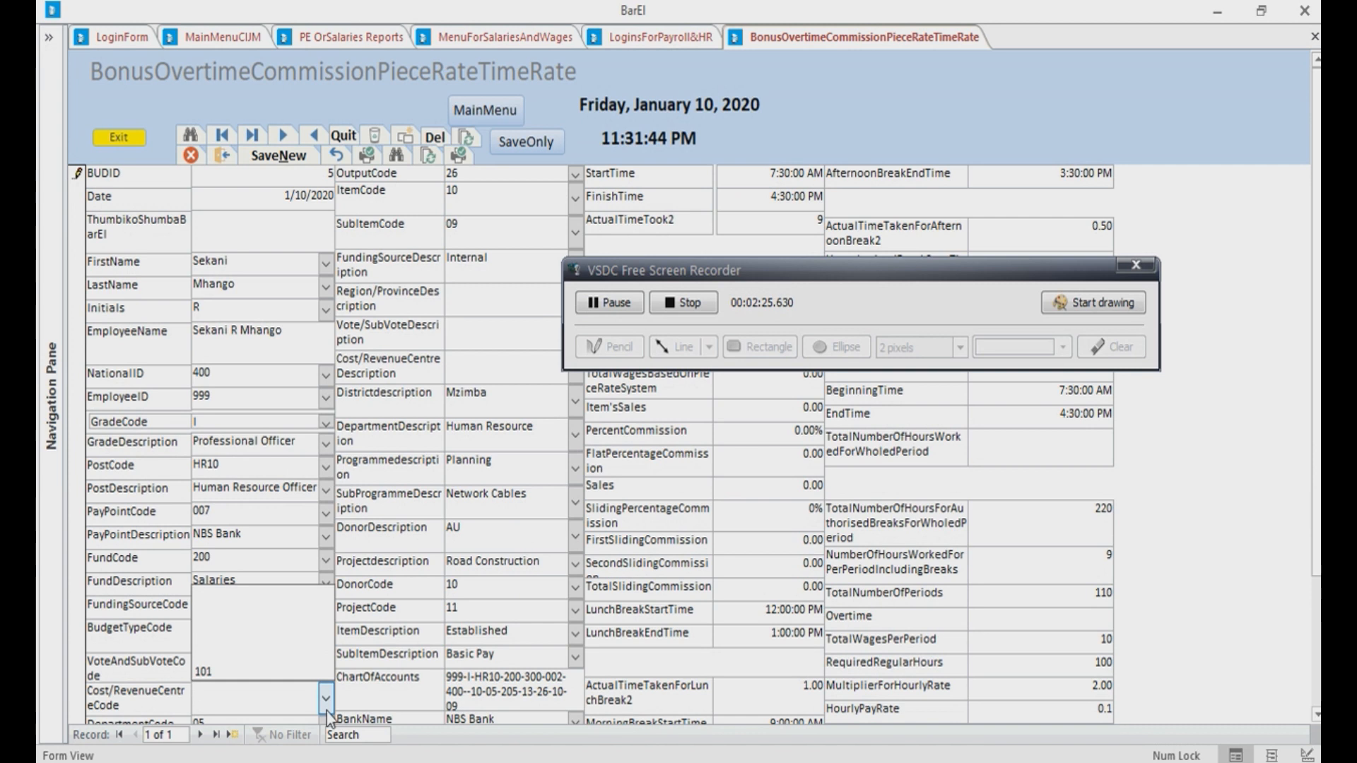
{"action": "left_click", "coordinate": [201, 672]}
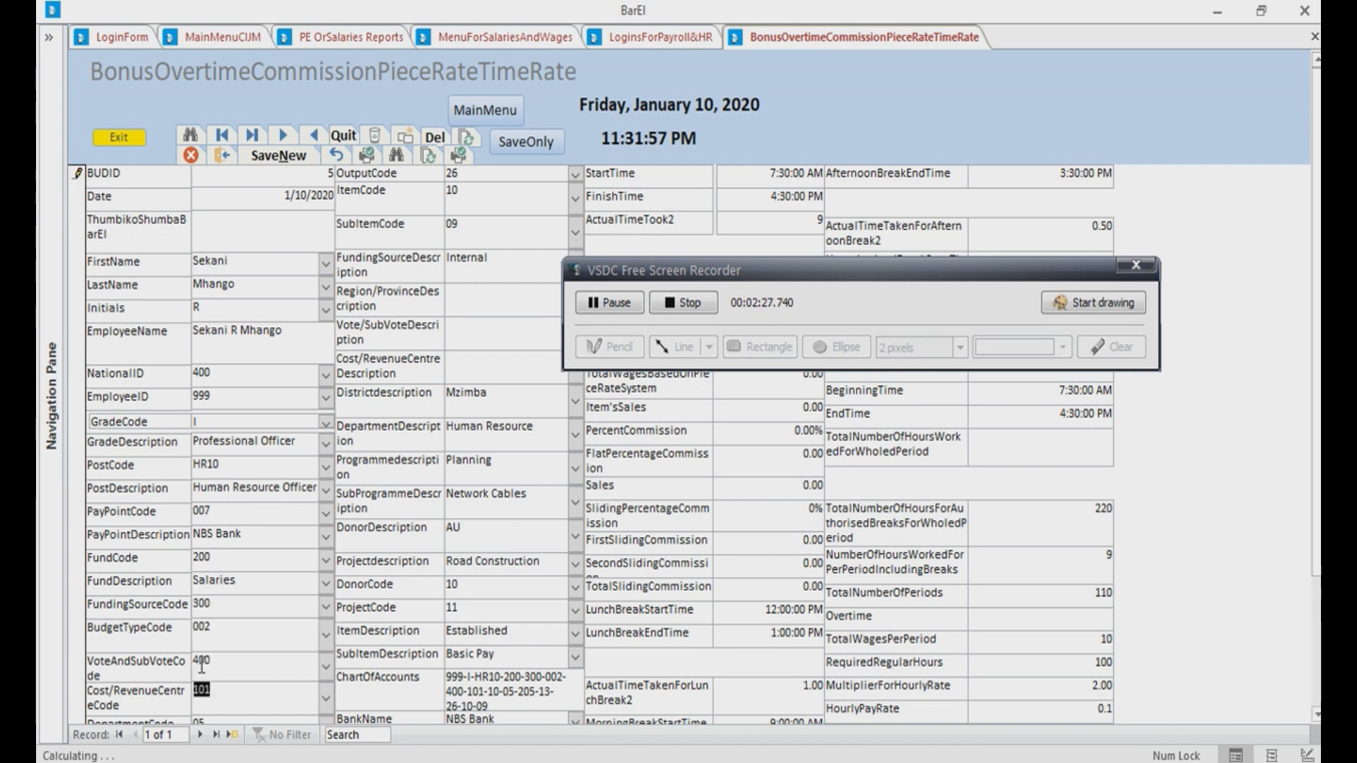
{"action": "left_click", "coordinate": [500, 291]}
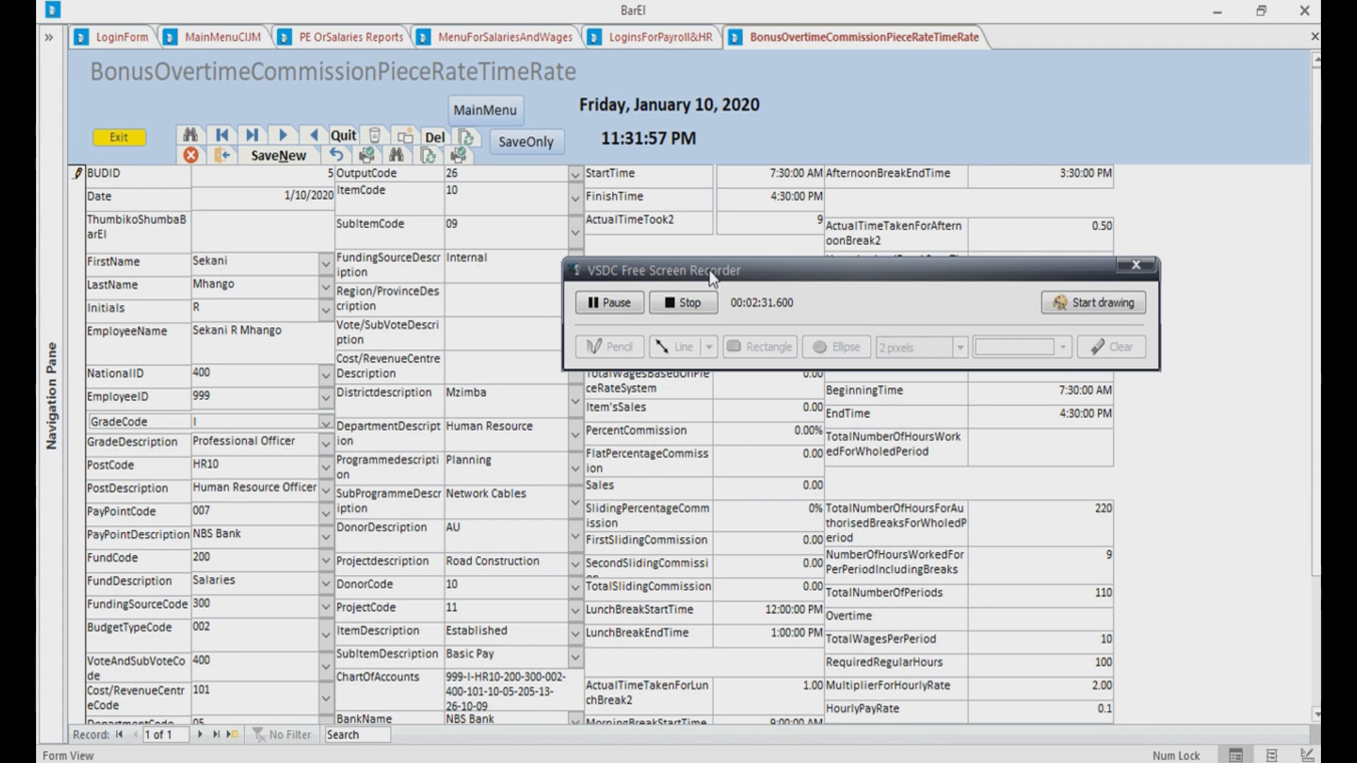
{"action": "left_click_drag", "start_coordinate": [735, 283], "coordinate": [678, 421]}
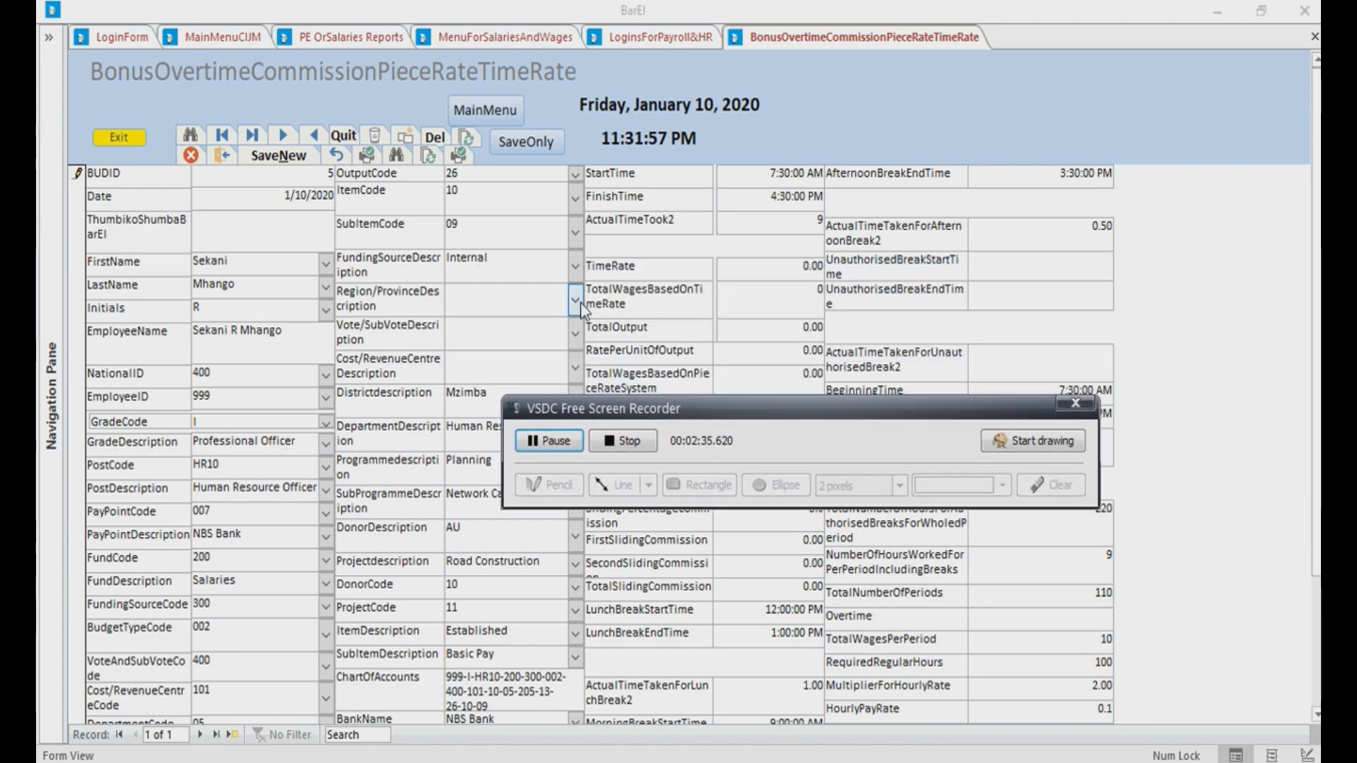
{"action": "left_click", "coordinate": [575, 300]}
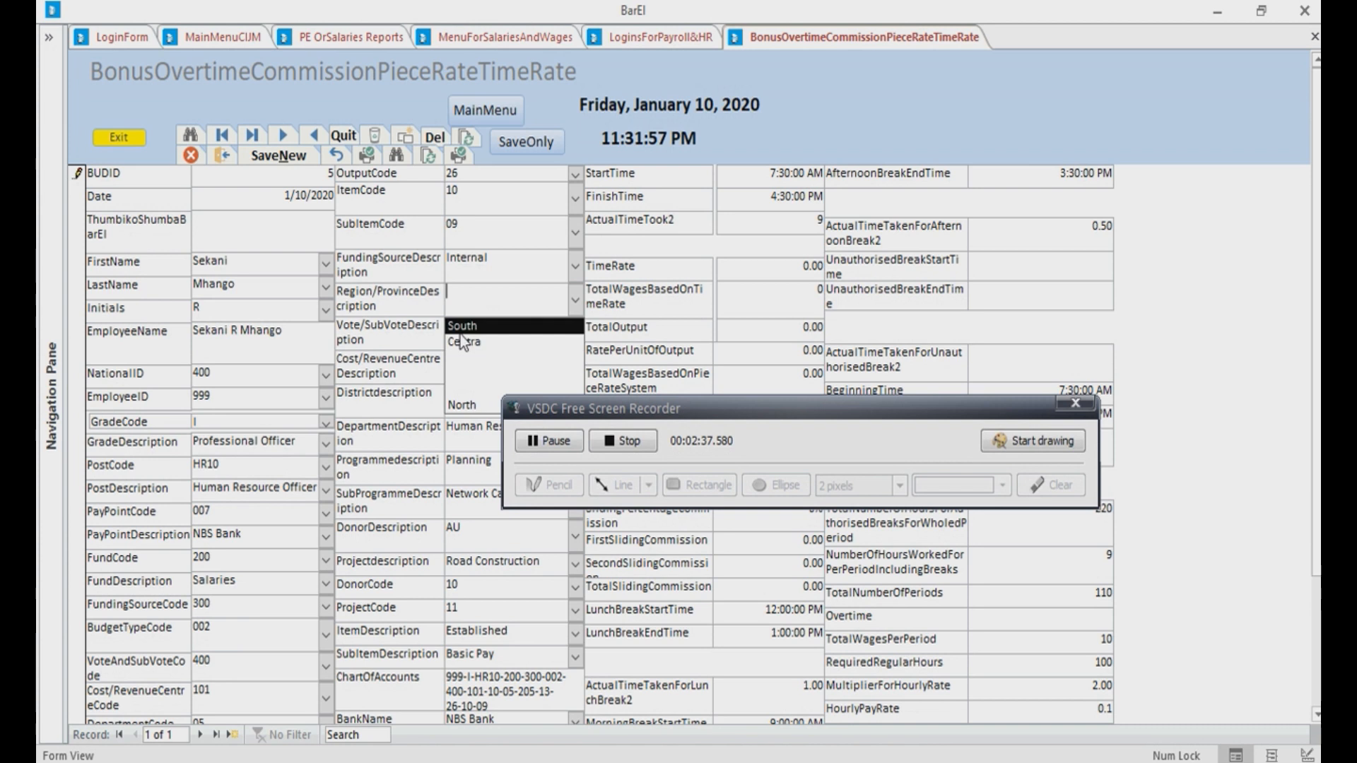
{"action": "left_click", "coordinate": [470, 407]}
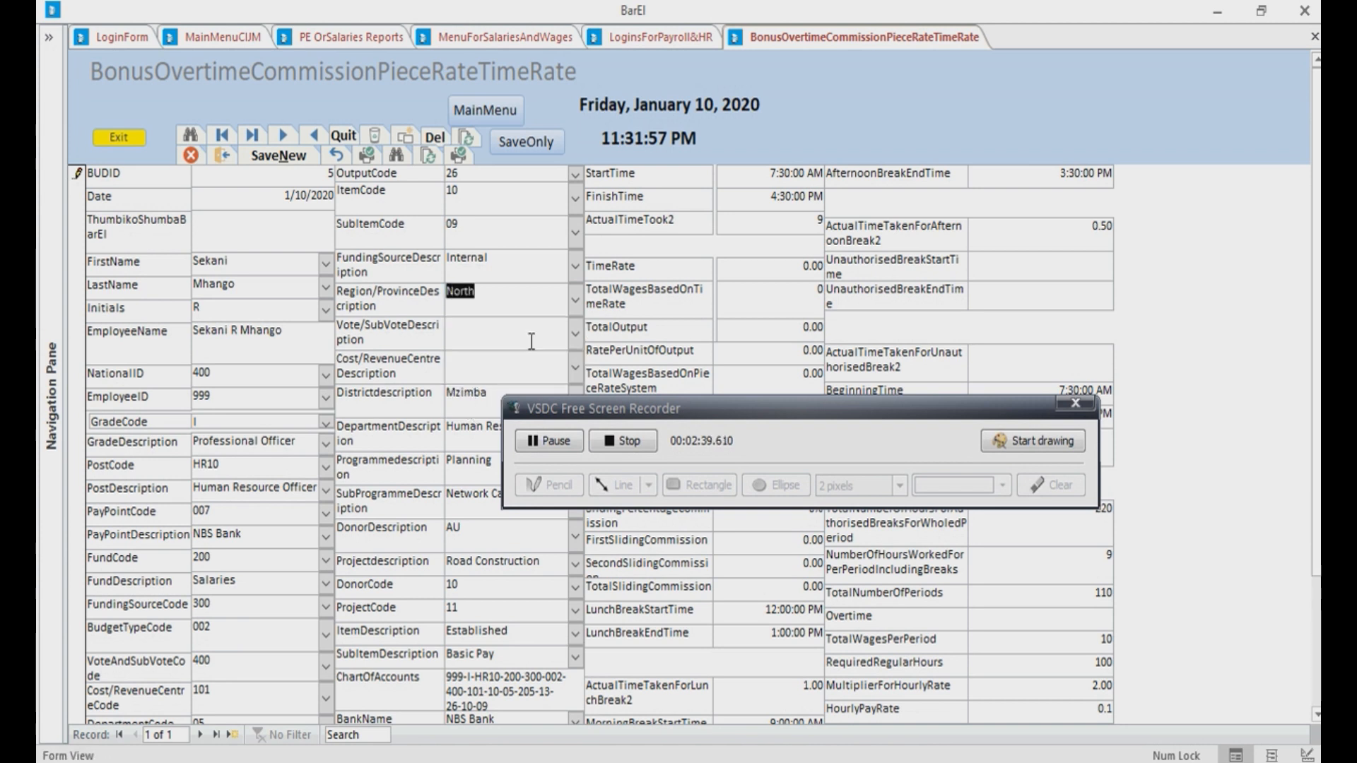
Set the Vote/SubVoteDescription to Regional Mid West and the Cost/RevenueCentreDescription to Headquarters
{"action": "left_click", "coordinate": [572, 335]}
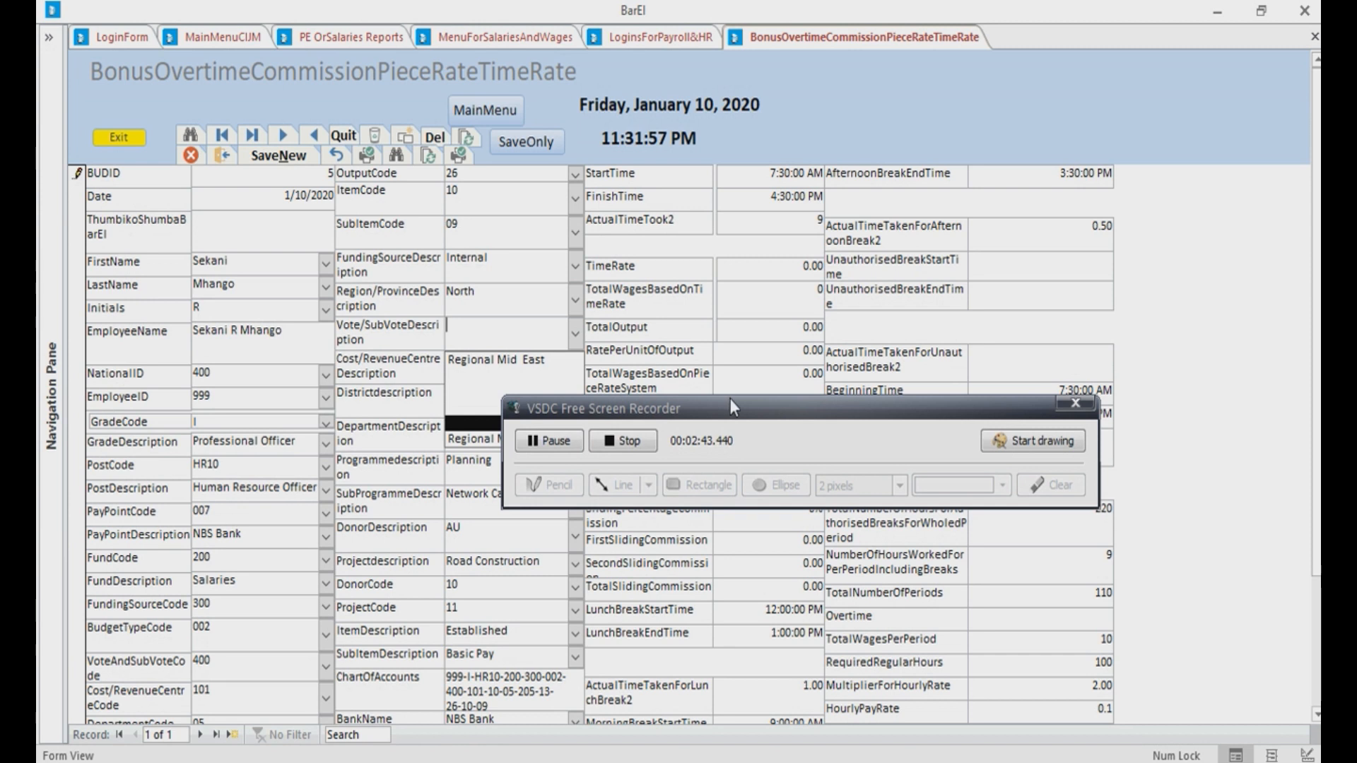
{"action": "left_click_drag", "start_coordinate": [731, 401], "coordinate": [724, 479]}
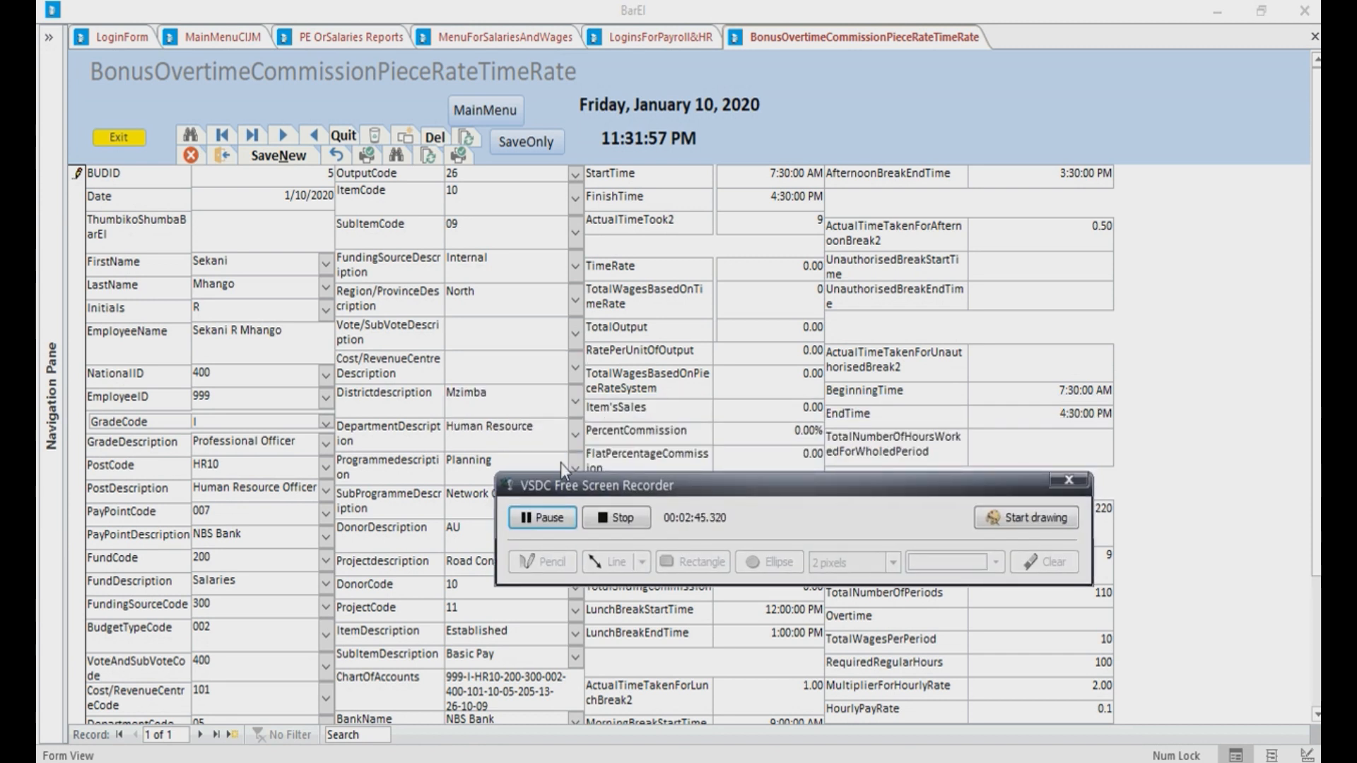
{"action": "left_click", "coordinate": [574, 336]}
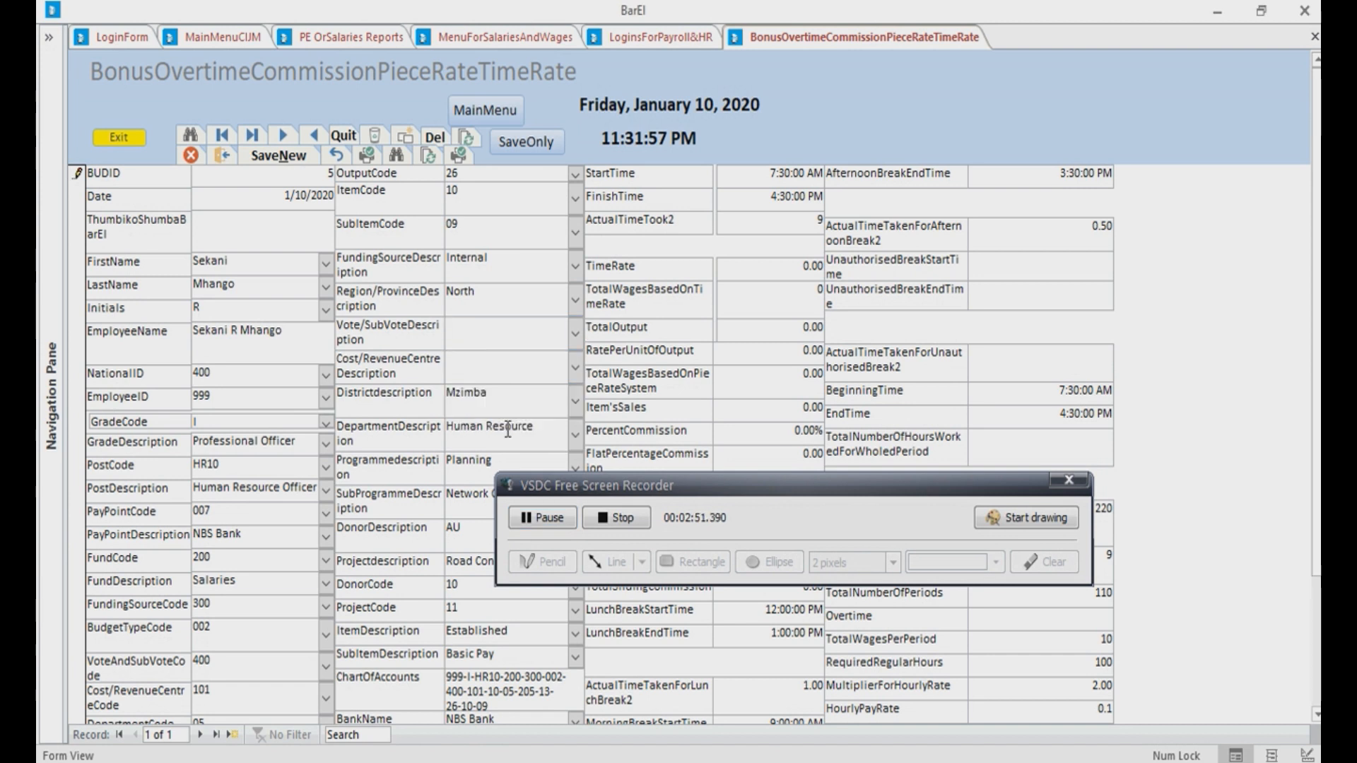
{"action": "left_click", "coordinate": [513, 424]}
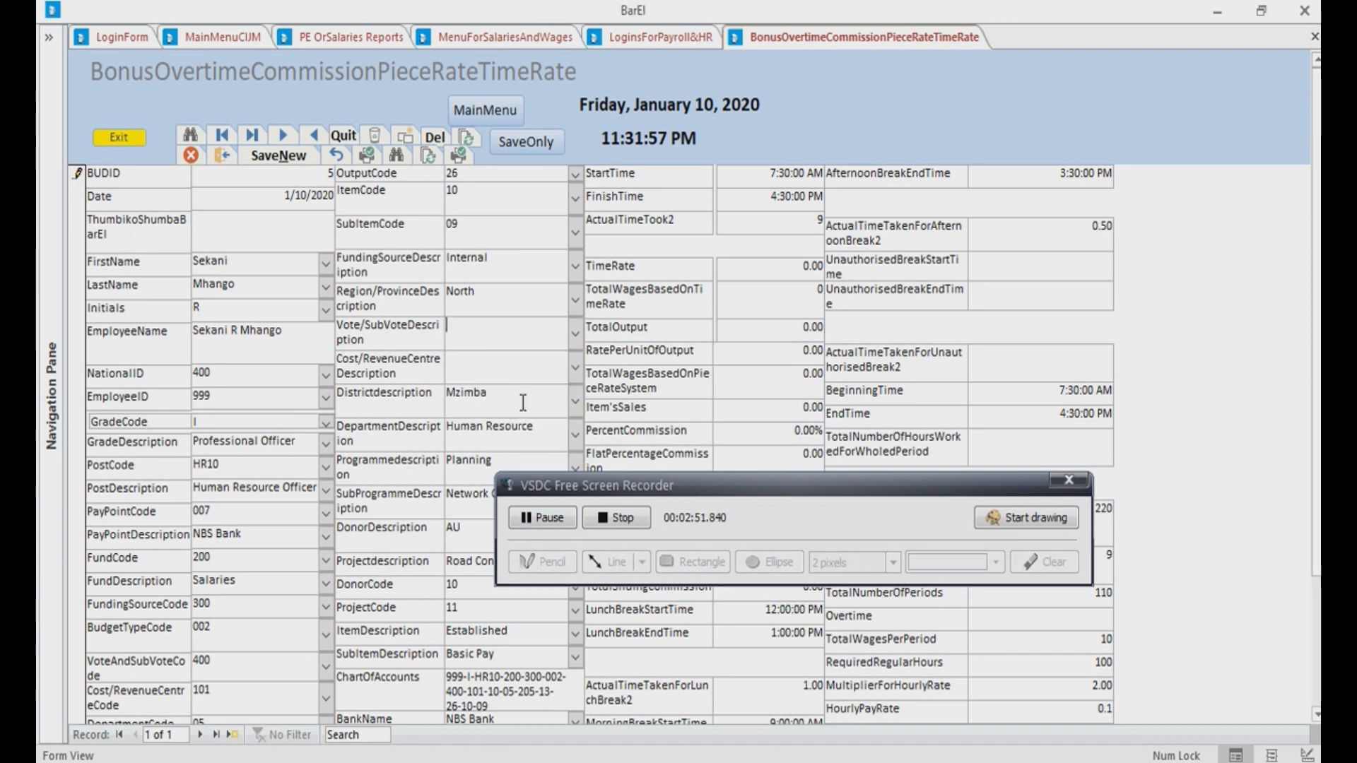
{"action": "left_click", "coordinate": [575, 335]}
{"action": "left_click", "coordinate": [526, 439]}
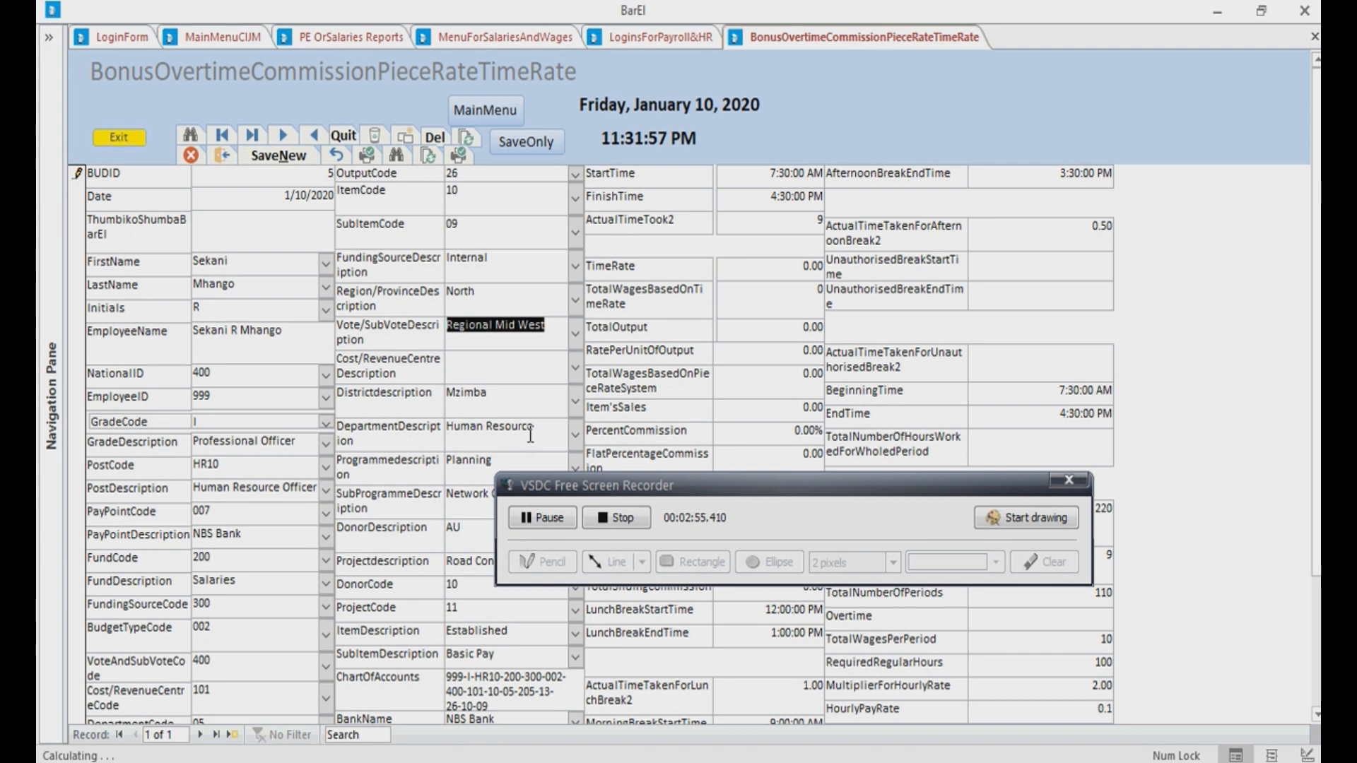
{"action": "left_click", "coordinate": [575, 368]}
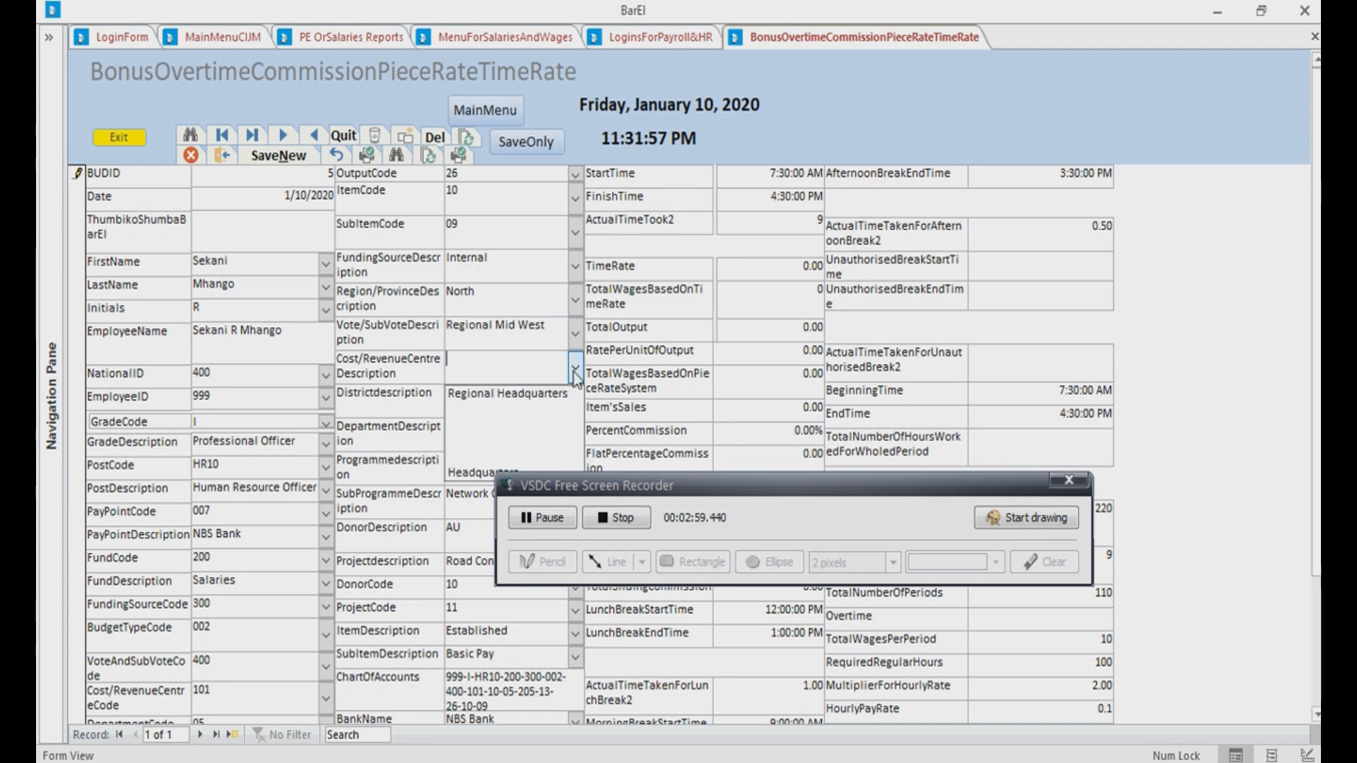
{"action": "left_click", "coordinate": [487, 472]}
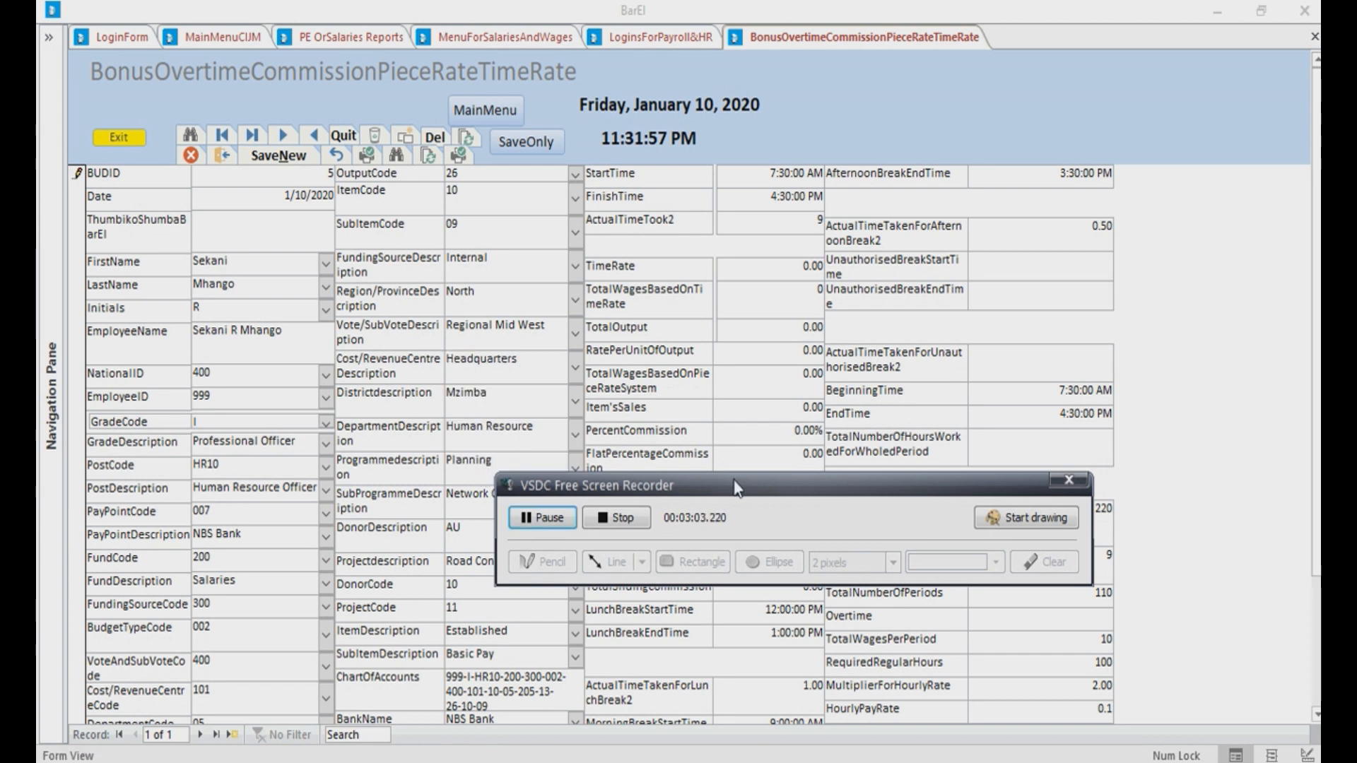
Review the record's fields, including the break times, bank details and overtime fields at its end
{"action": "left_click_drag", "start_coordinate": [735, 488], "coordinate": [326, 289]}
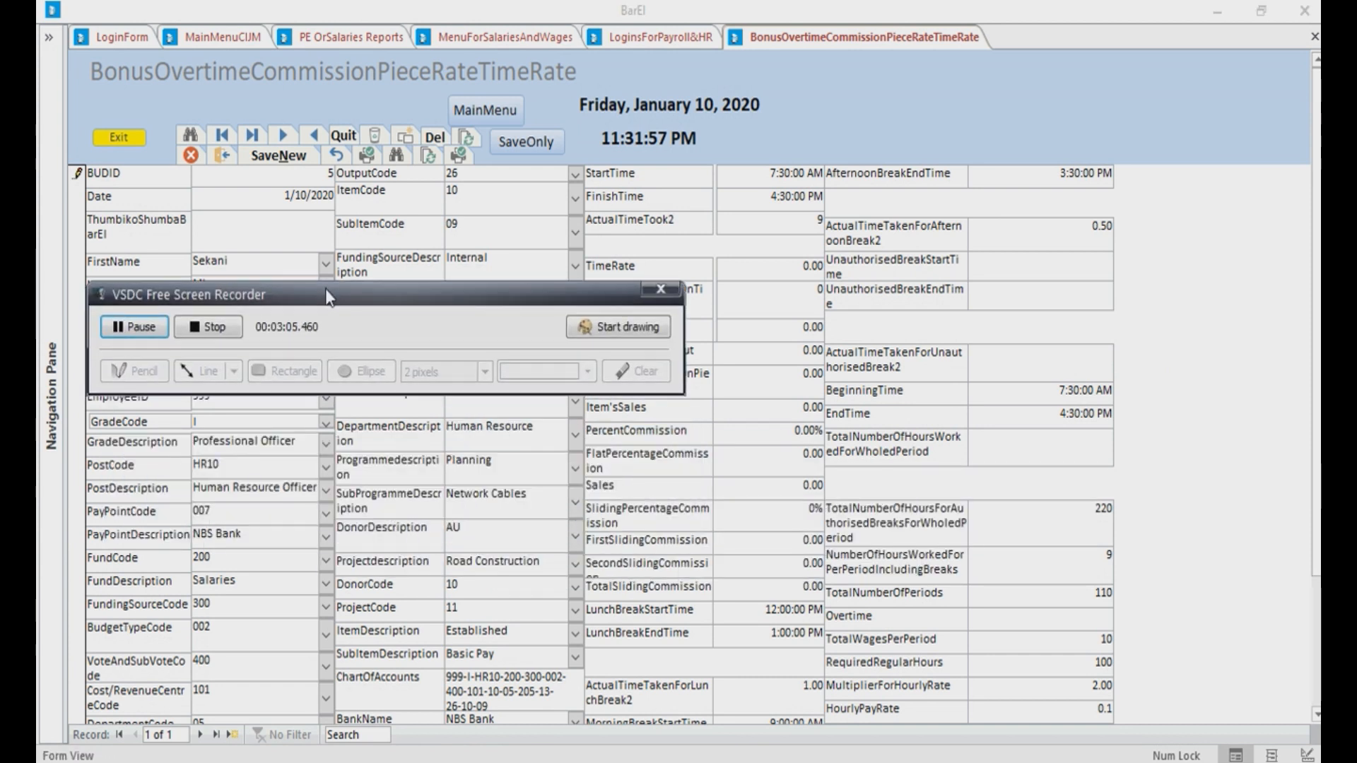
{"action": "left_click", "coordinate": [775, 542]}
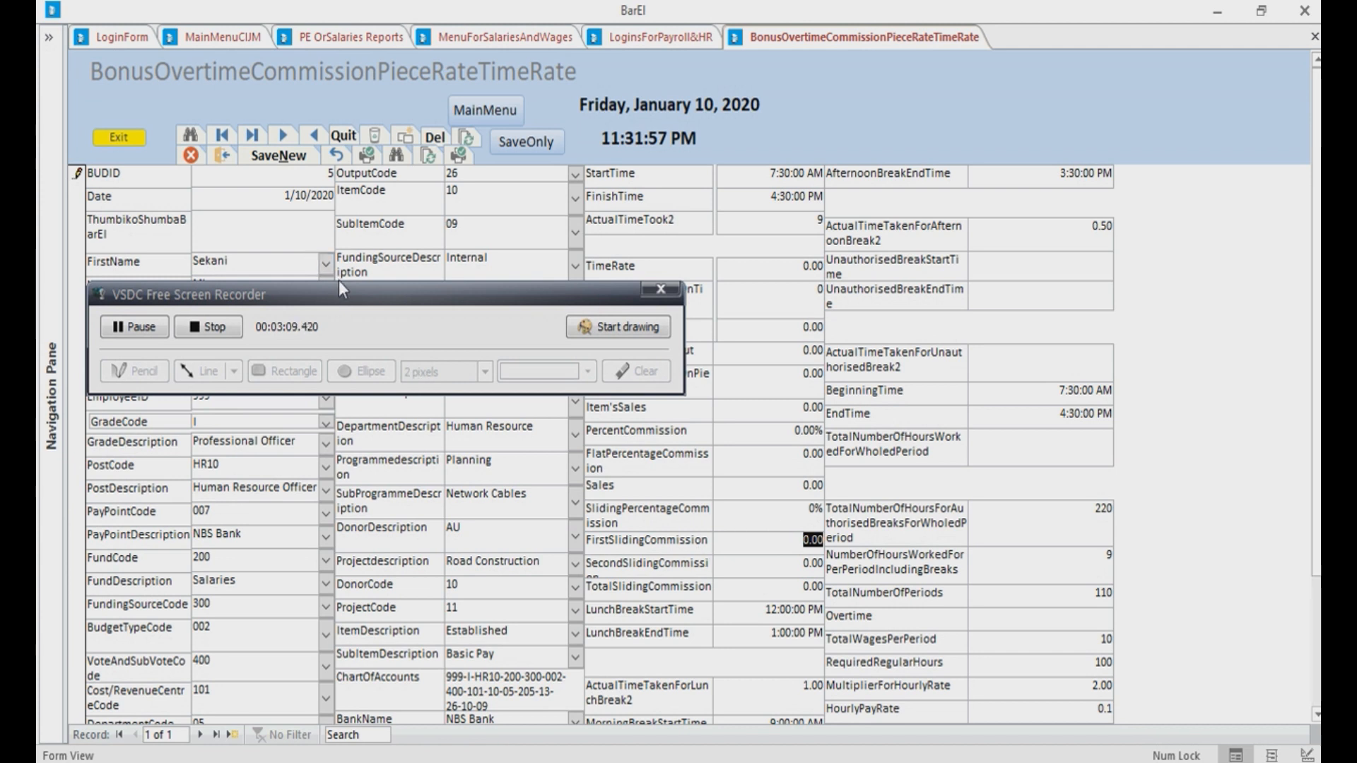
{"action": "left_click_drag", "start_coordinate": [341, 286], "coordinate": [852, 74]}
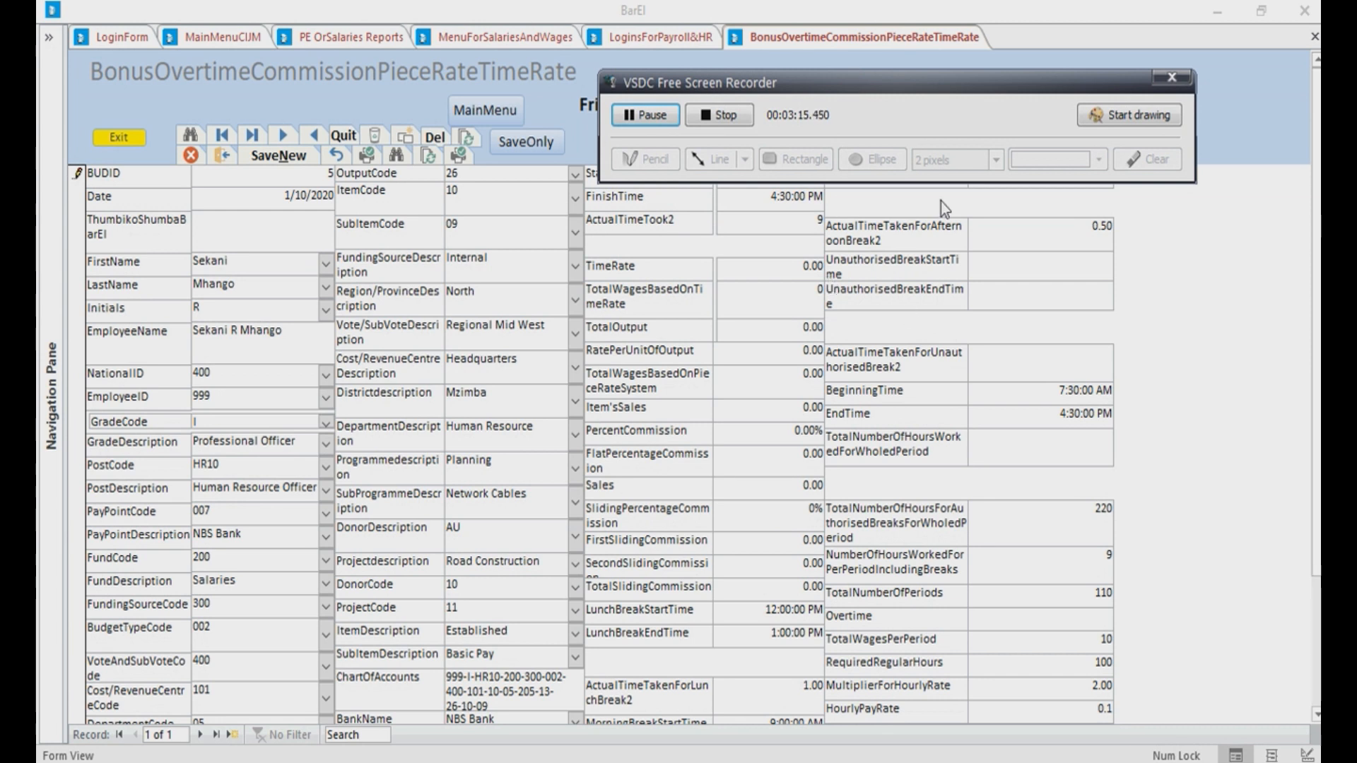
{"action": "left_click_drag", "start_coordinate": [961, 70], "coordinate": [969, 48]}
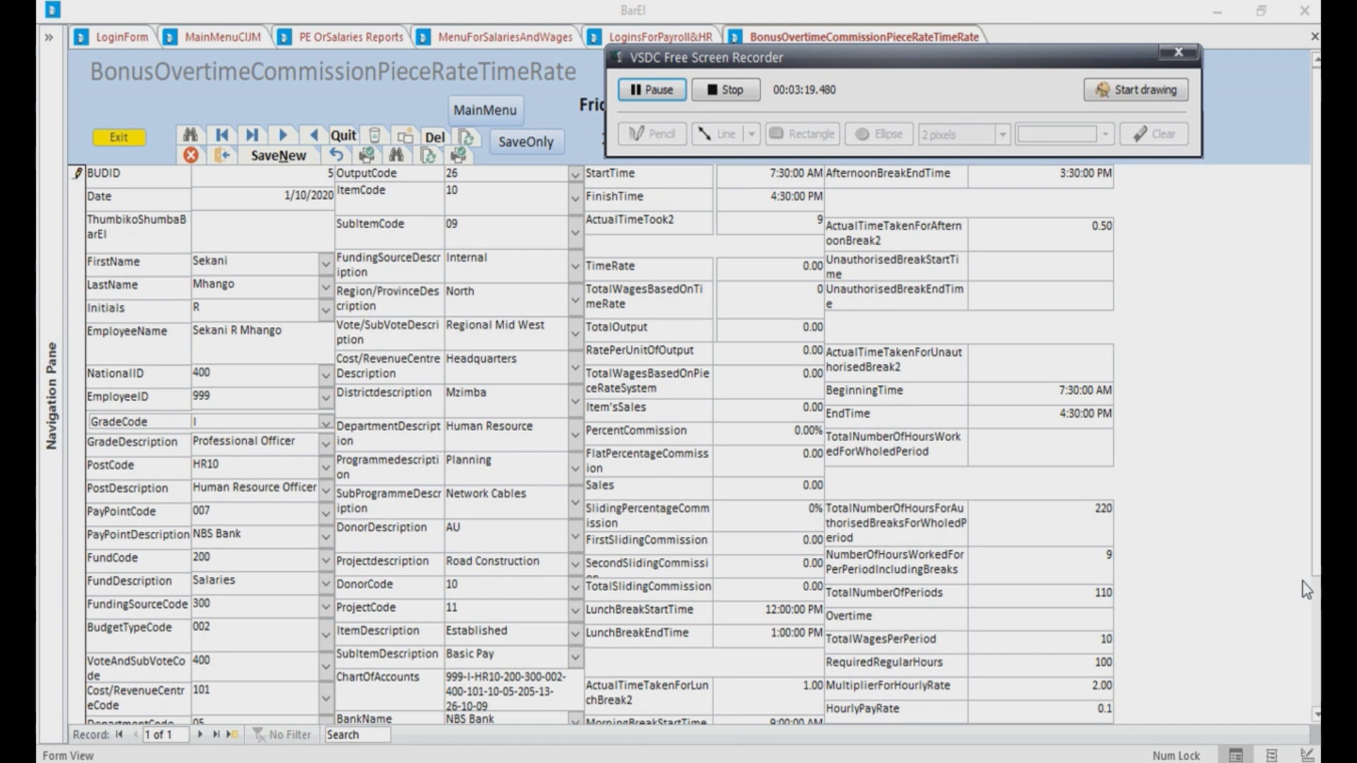
{"action": "left_click", "coordinate": [1317, 714]}
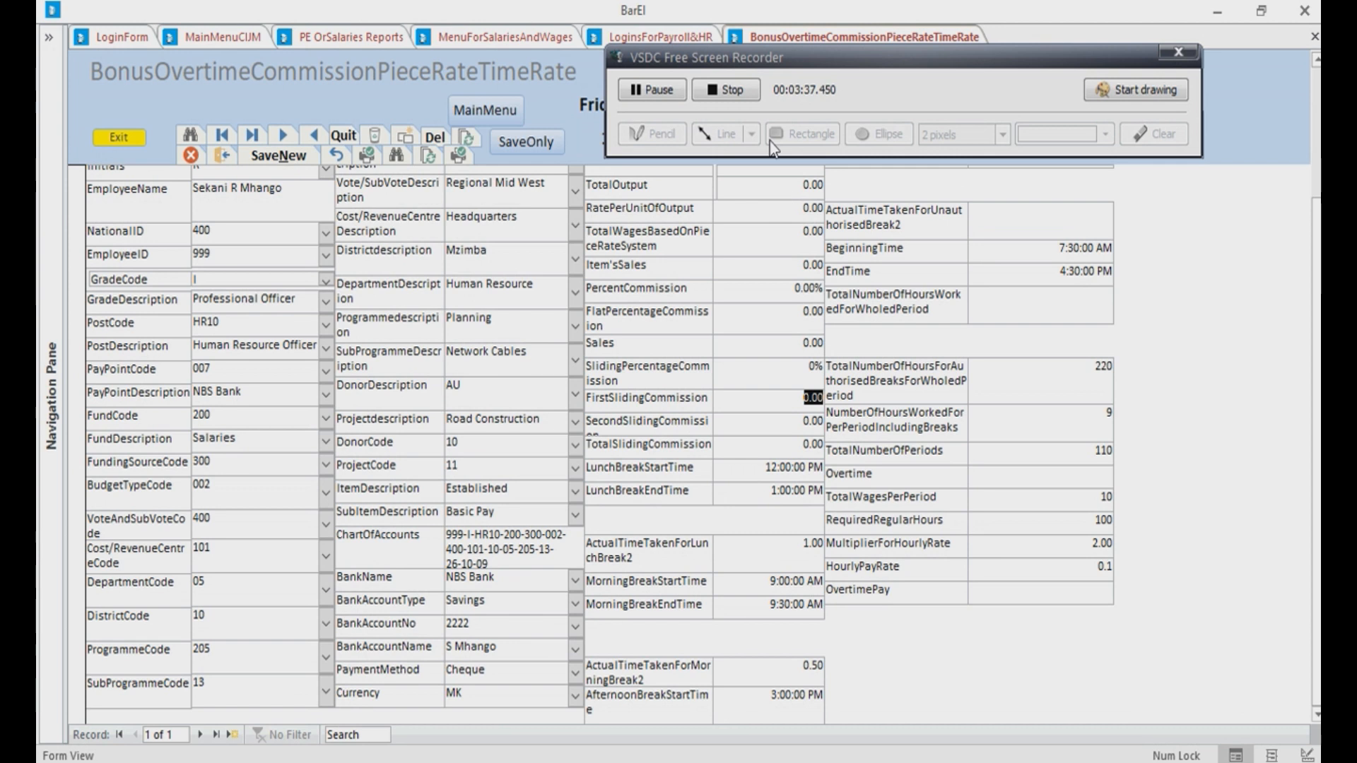
{"action": "left_click", "coordinate": [1316, 73]}
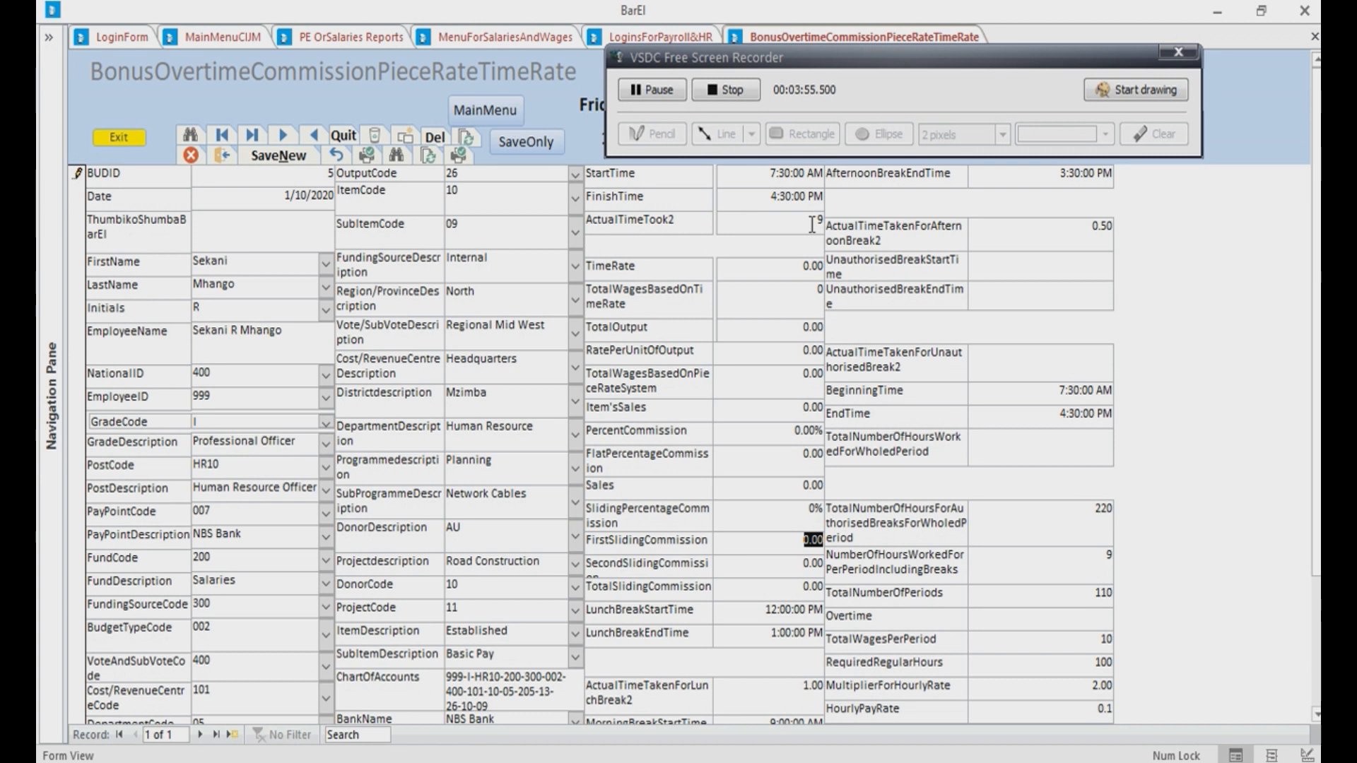
Try a FinishTime of 5:30:00 PM to recalculate the actual time taken, and restore it to 4:30:00 PM
{"action": "left_click", "coordinate": [778, 199]}
{"action": "key", "text": "BackSpace"}
{"action": "type", "text": "5"}
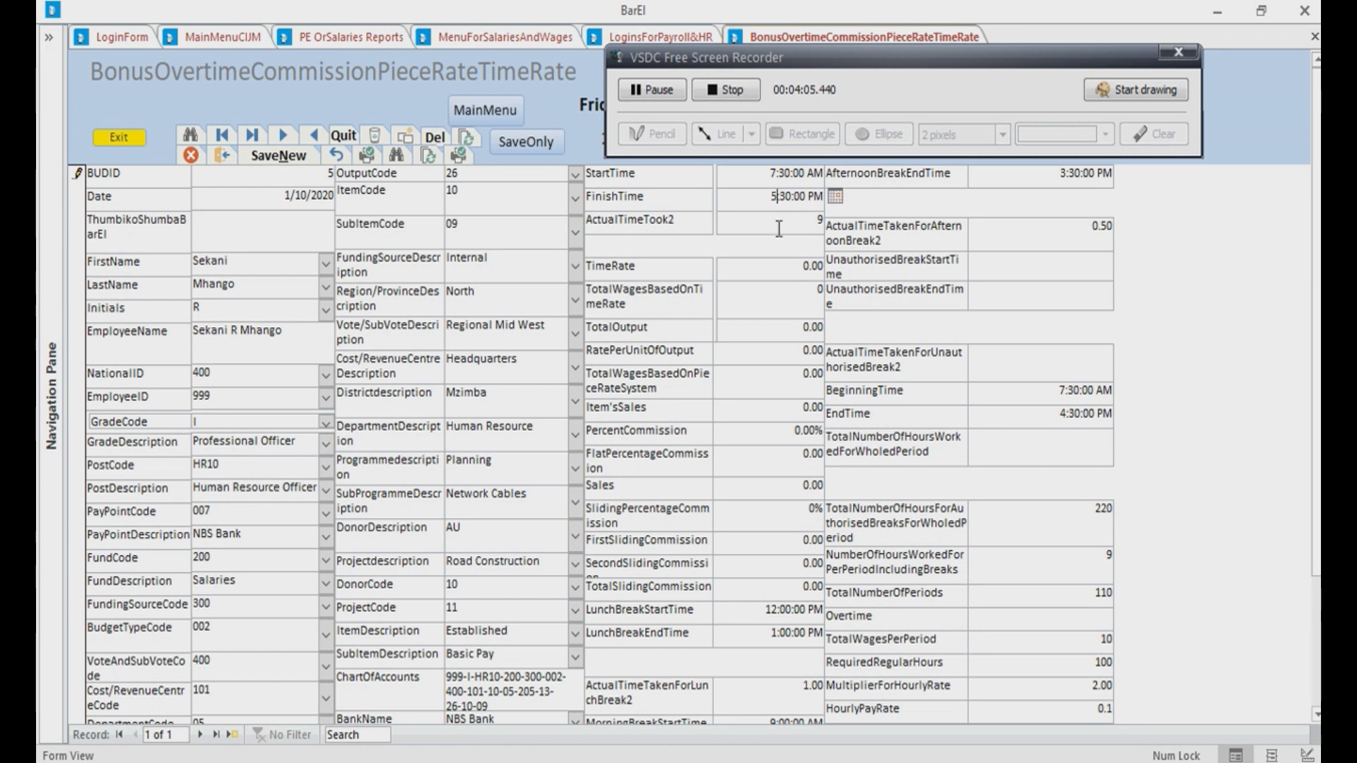
{"action": "key", "text": "Tab"}
{"action": "left_click", "coordinate": [778, 195]}
{"action": "key", "text": "BackSpace"}
{"action": "type", "text": "4"}
{"action": "left_click", "coordinate": [778, 220]}
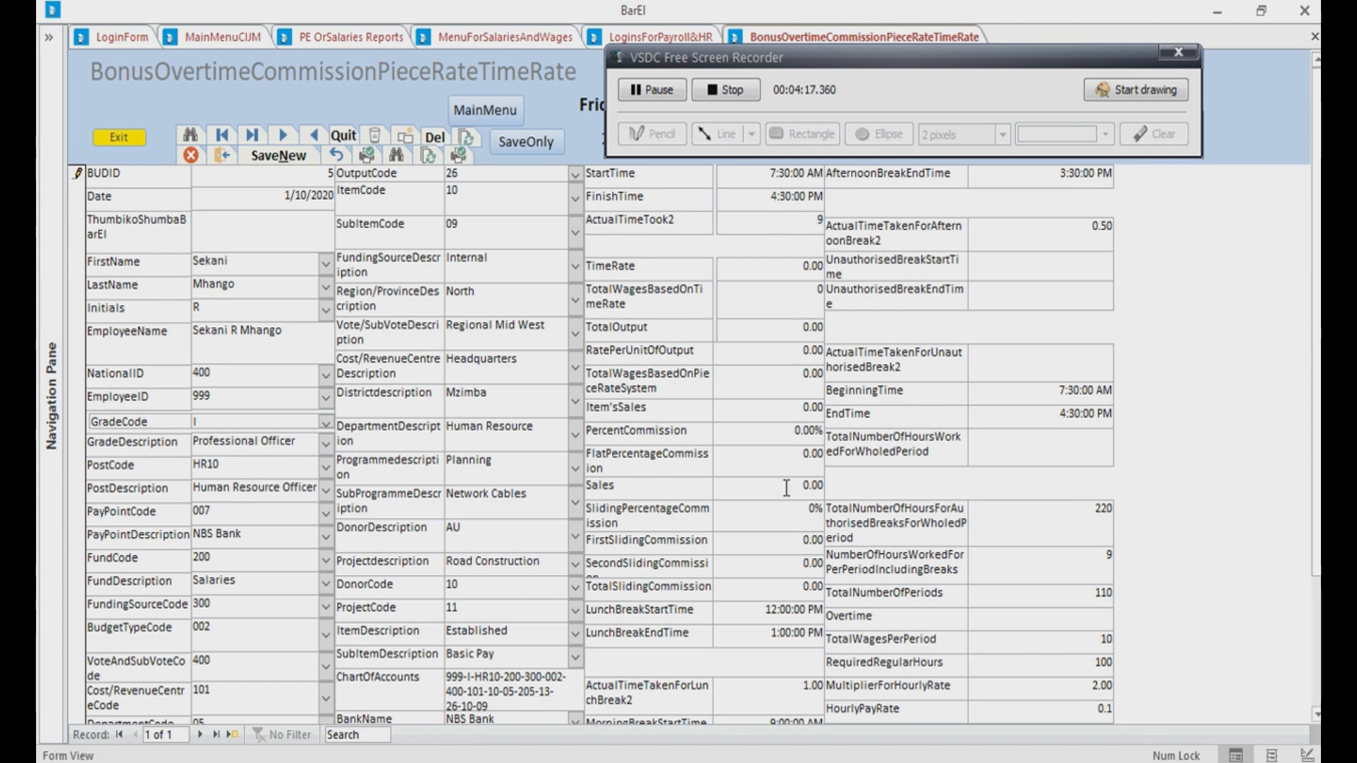
Set the TimeRate to 50 and update the total wages based on time rate
{"action": "left_click", "coordinate": [797, 264]}
{"action": "type", "text": "50"}
{"action": "key", "text": "Delete"}
{"action": "left_click", "coordinate": [793, 303]}
Set the TotalOutput to 1,000 and the RatePerUnitOfOutput to 5 for the piece-rate wages
{"action": "left_click", "coordinate": [786, 329]}
{"action": "type", "text": "100"}
{"action": "left_click", "coordinate": [790, 347]}
{"action": "key", "text": "Delete"}
{"action": "key", "text": "Delete"}
{"action": "type", "text": "5"}
{"action": "key", "text": "Return"}
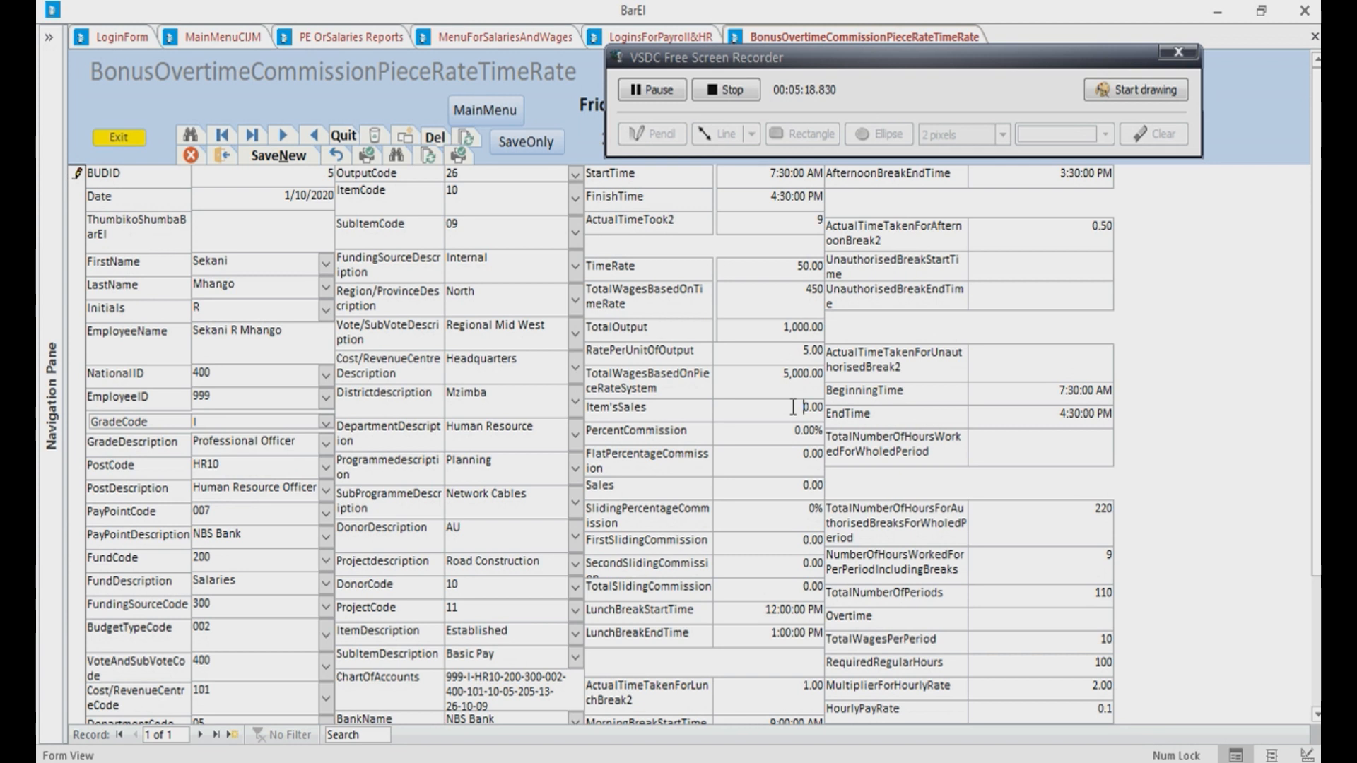
Set the Item'sSales to 4,000 and the PercentCommission to 10%, and update the flat percentage commission
{"action": "left_click", "coordinate": [793, 407]}
{"action": "type", "text": "200"}
{"action": "key", "text": "BackSpace"}
{"action": "type", "text": "400"}
{"action": "left_click", "coordinate": [787, 427]}
{"action": "type", "text": "1"}
{"action": "left_click", "coordinate": [789, 459]}
Enter a Sales amount and a SlidingPercentageCommission of 5%, and update the sliding commissions
{"action": "left_click", "coordinate": [793, 490]}
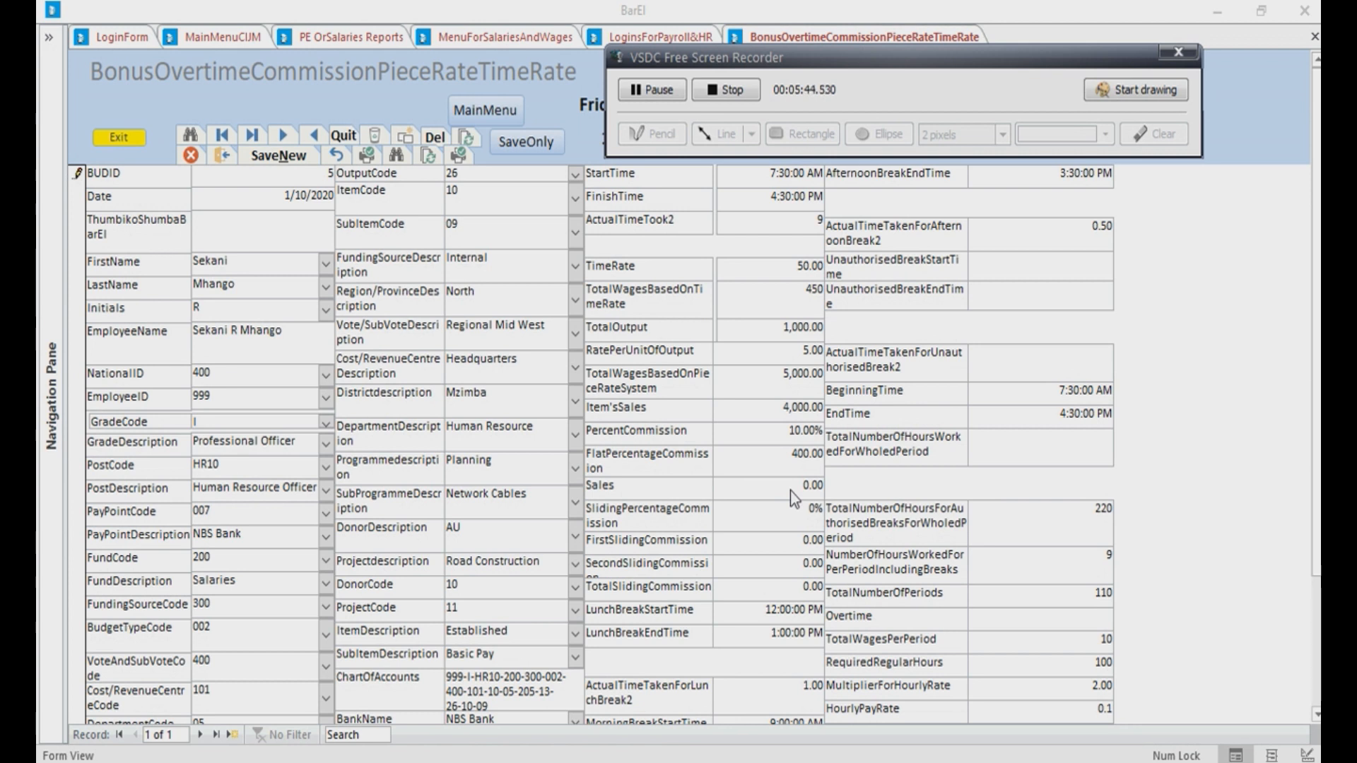
{"action": "left_click", "coordinate": [792, 487]}
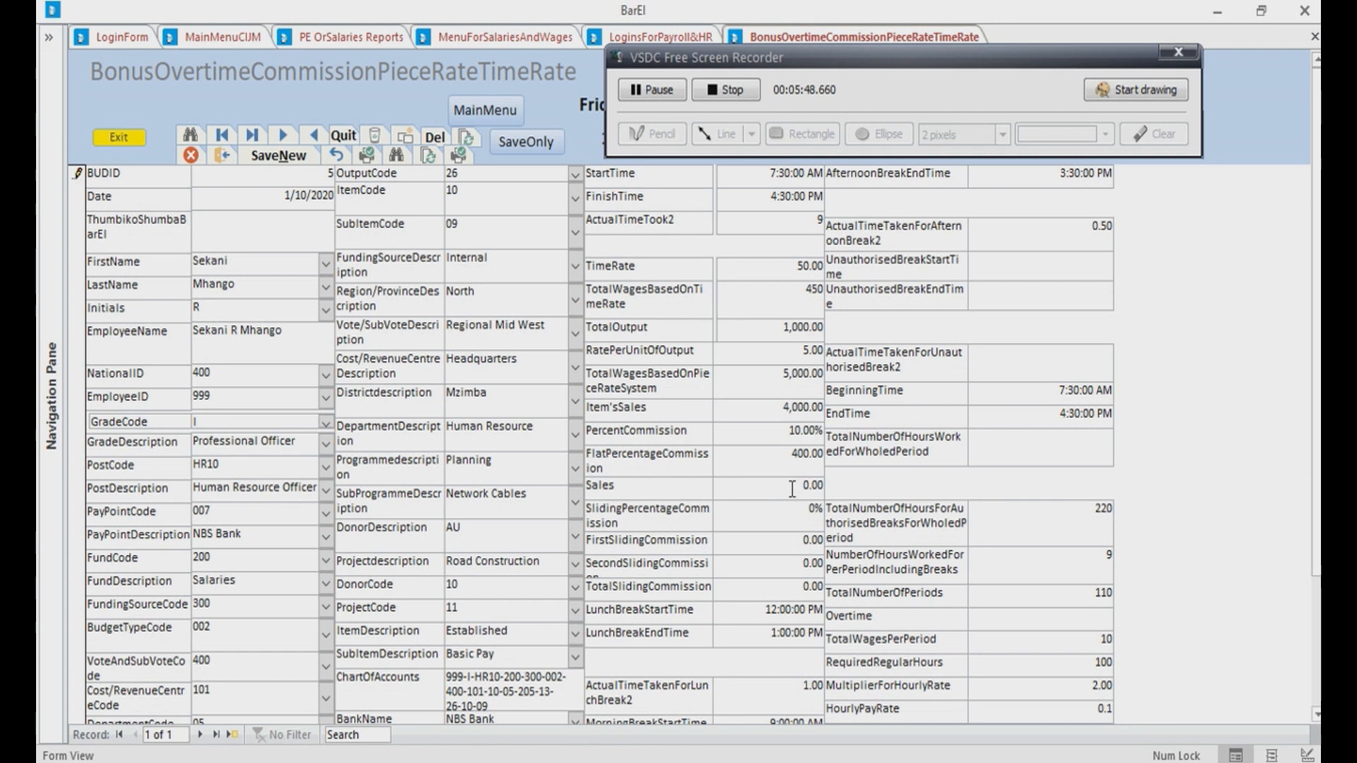
{"action": "type", "text": "1000"}
{"action": "key", "text": "Return"}
{"action": "key", "text": "BackSpace"}
{"action": "key", "text": "Delete"}
{"action": "type", "text": "5"}
{"action": "left_click", "coordinate": [797, 535]}
{"action": "left_click", "coordinate": [786, 521]}
Change the Sales amount to 21,000 and recalculate the sliding commissions
{"action": "left_click", "coordinate": [789, 486]}
{"action": "key", "text": "BackSpace"}
{"action": "type", "text": "1"}
{"action": "left_click", "coordinate": [778, 544]}
Set the unauthorised break from 4:00:00 PM to 4:45:00 PM and update the actual time taken for it
{"action": "left_click", "coordinate": [1316, 715]}
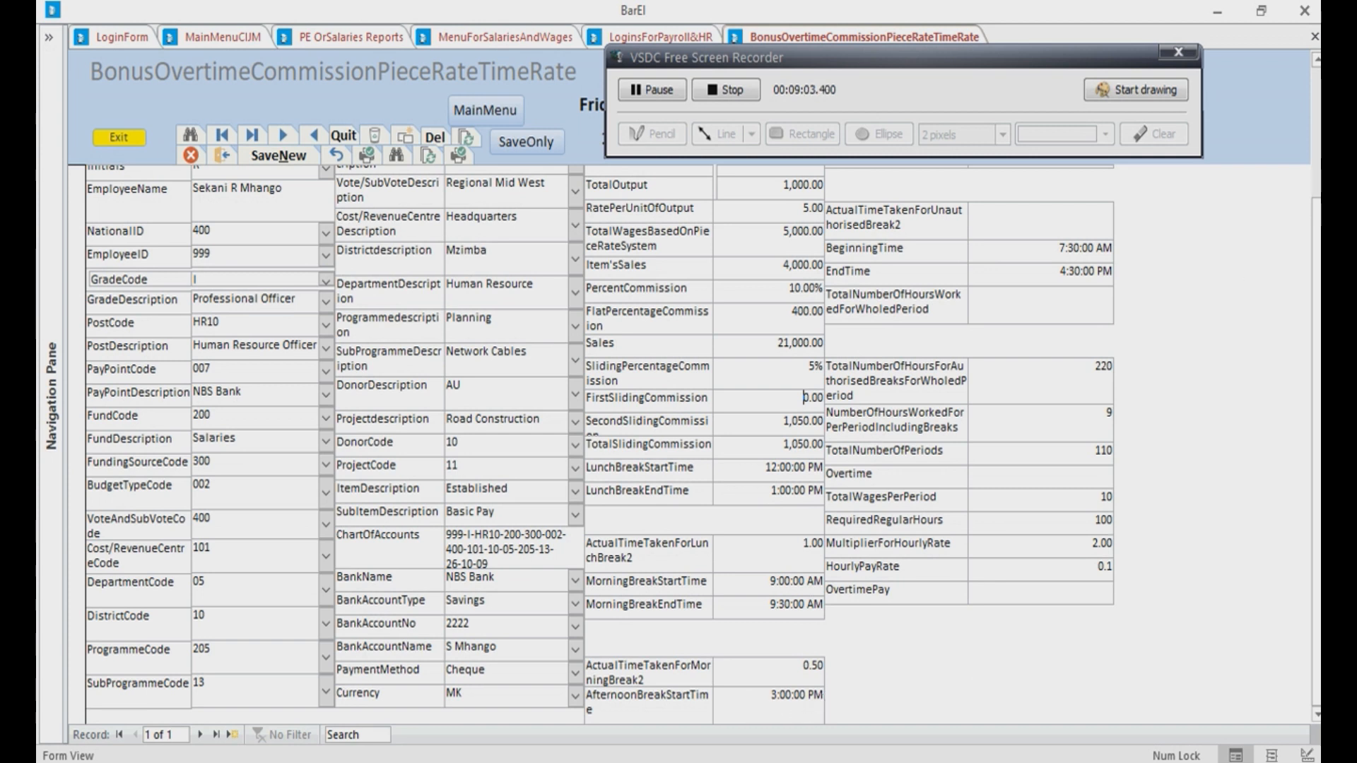
{"action": "scroll", "coordinate": [678, 445], "scroll_direction": "up", "scroll_amount": 3}
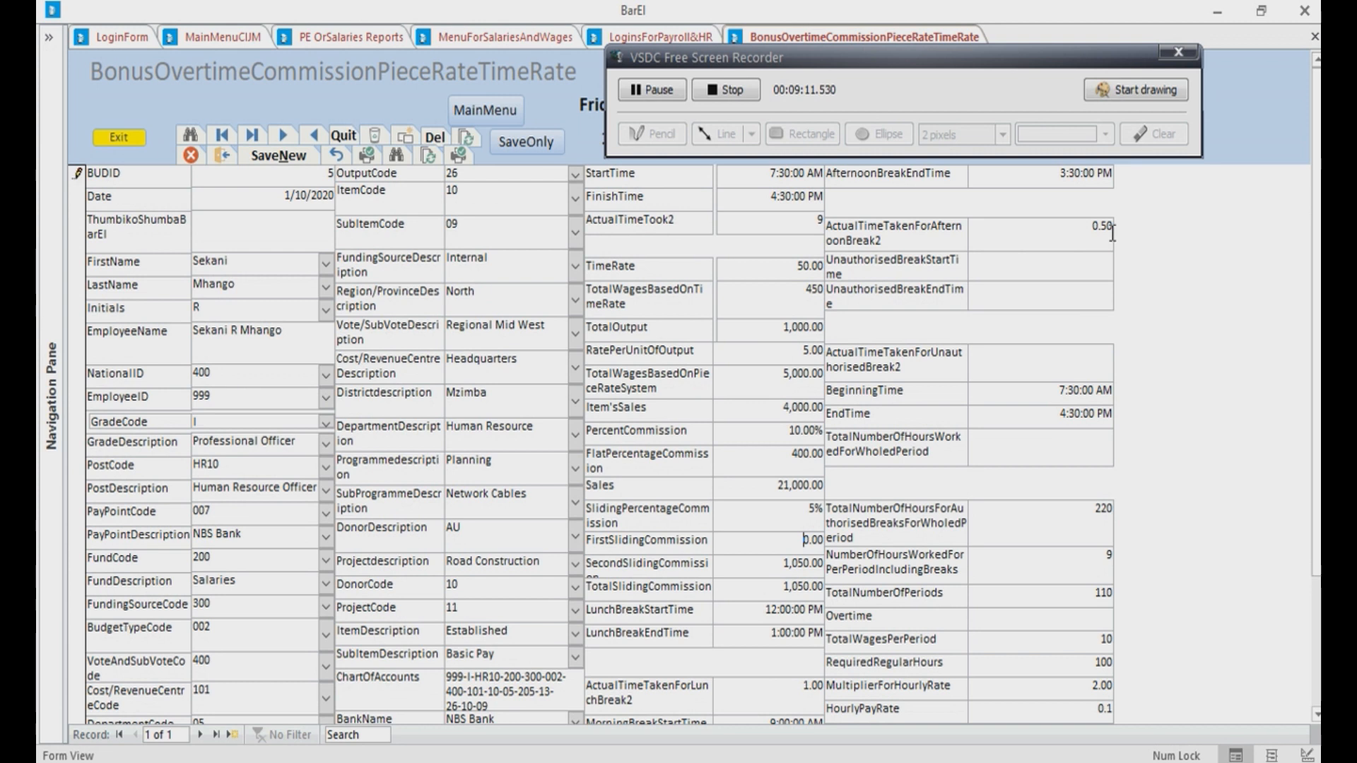
{"action": "left_click", "coordinate": [1020, 272]}
{"action": "type", "text": "16"}
{"action": "left_click", "coordinate": [1045, 281]}
{"action": "type", "text": "16:"}
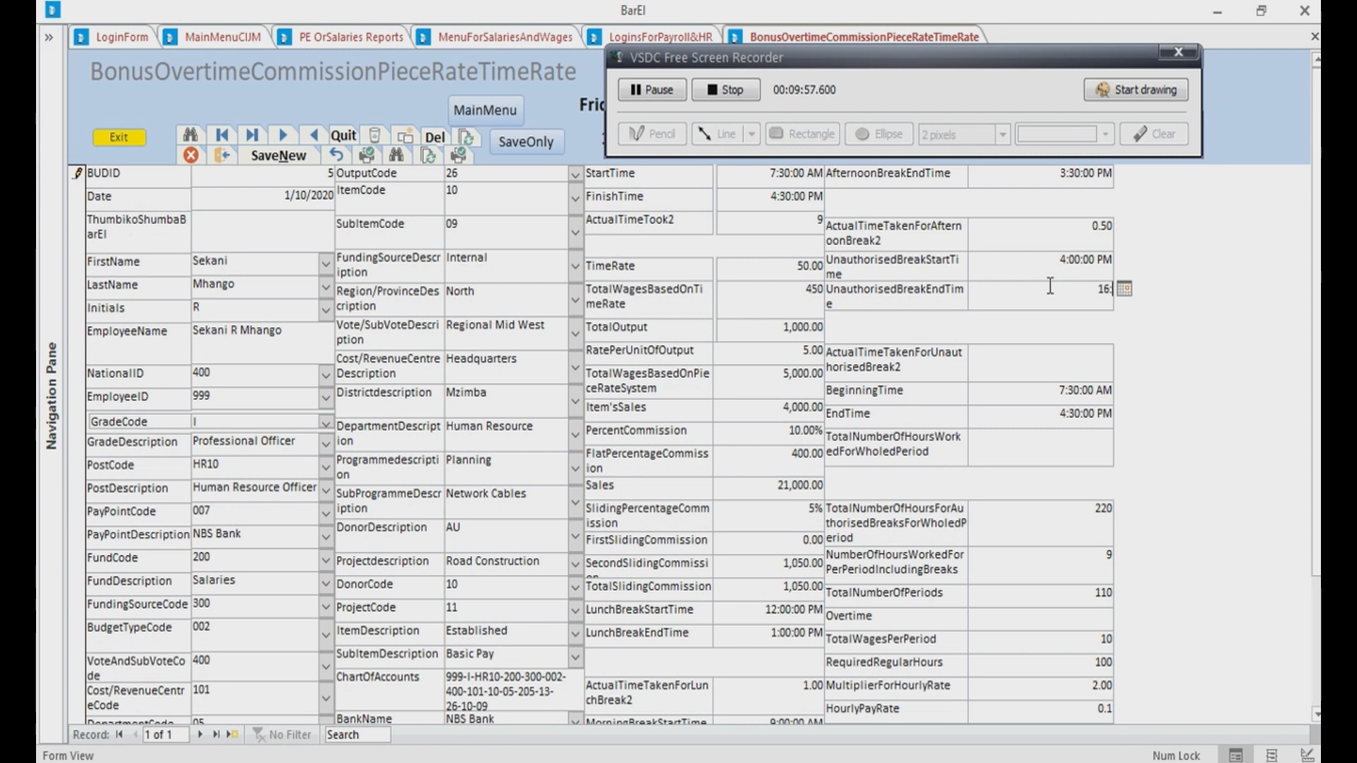
{"action": "type", "text": "0"}
{"action": "key", "text": "BackSpace"}
{"action": "type", "text": "45"}
{"action": "left_click", "coordinate": [1033, 367]}
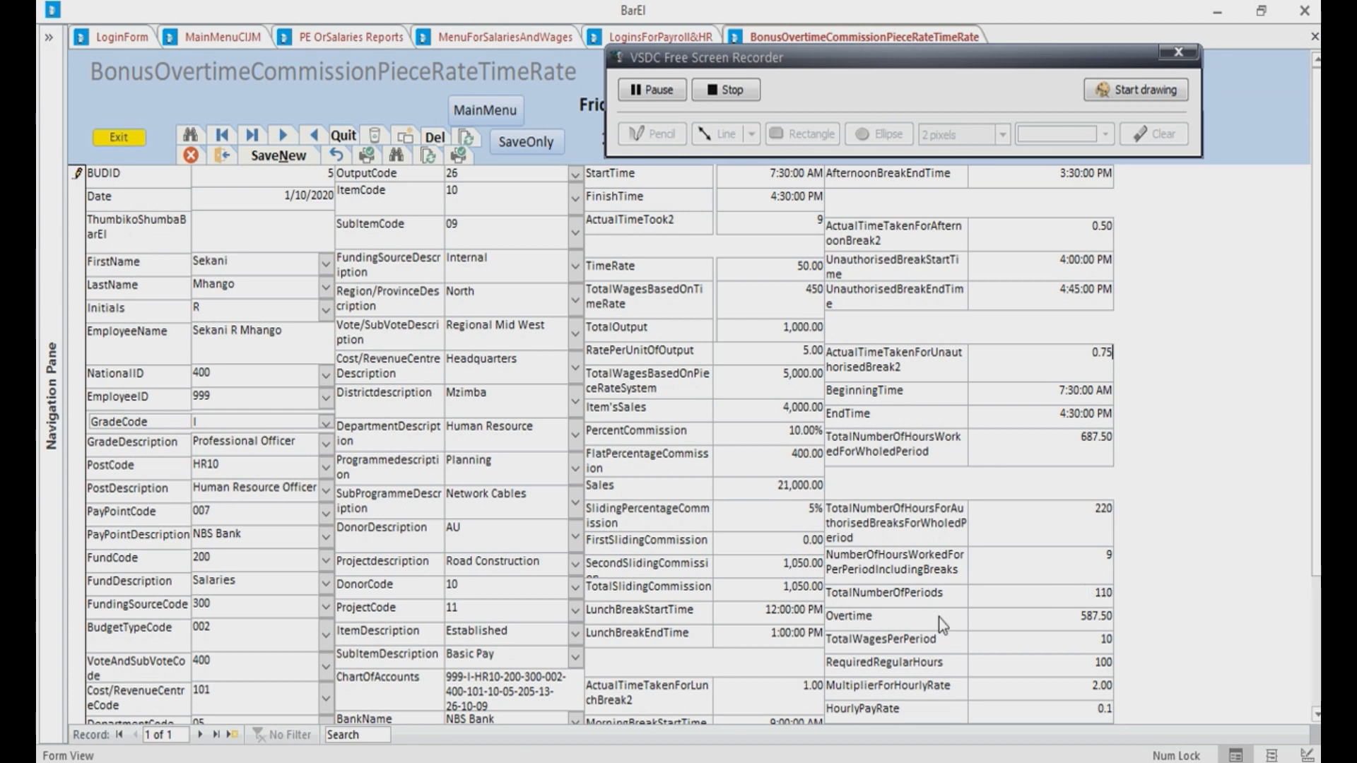
Set the MultiplierForHourlyRate to 2.50 and recalculate the overtime pay
{"action": "left_click", "coordinate": [1315, 712]}
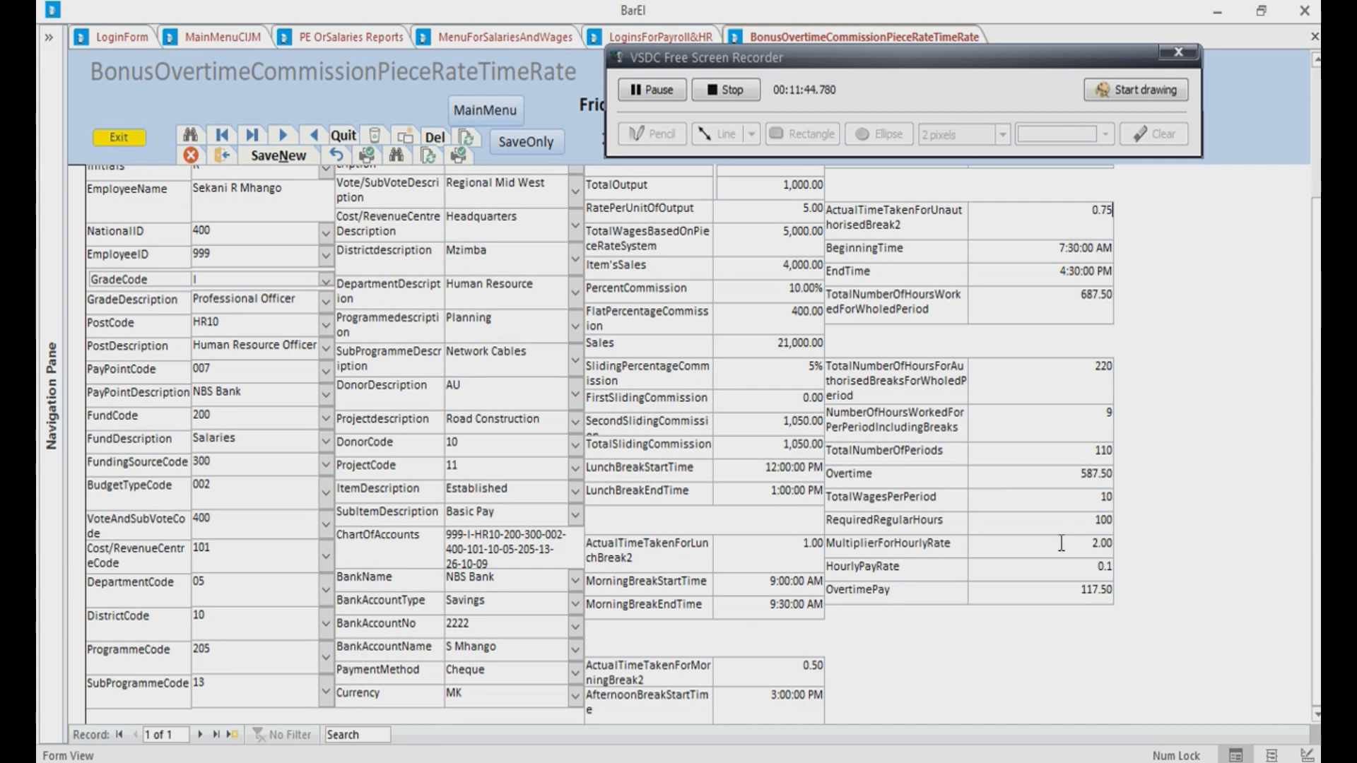
{"action": "left_click", "coordinate": [1094, 519]}
{"action": "type", "text": "2"}
{"action": "type", "text": "4"}
{"action": "left_click", "coordinate": [1075, 544]}
{"action": "key", "text": "BackSpace"}
{"action": "type", "text": "1"}
{"action": "key", "text": "Tab"}
{"action": "left_click", "coordinate": [1102, 543]}
{"action": "key", "text": "Delete"}
Try to clear the HourlyPayRate value
{"action": "left_click", "coordinate": [1074, 567]}
{"action": "key", "text": "Delete"}
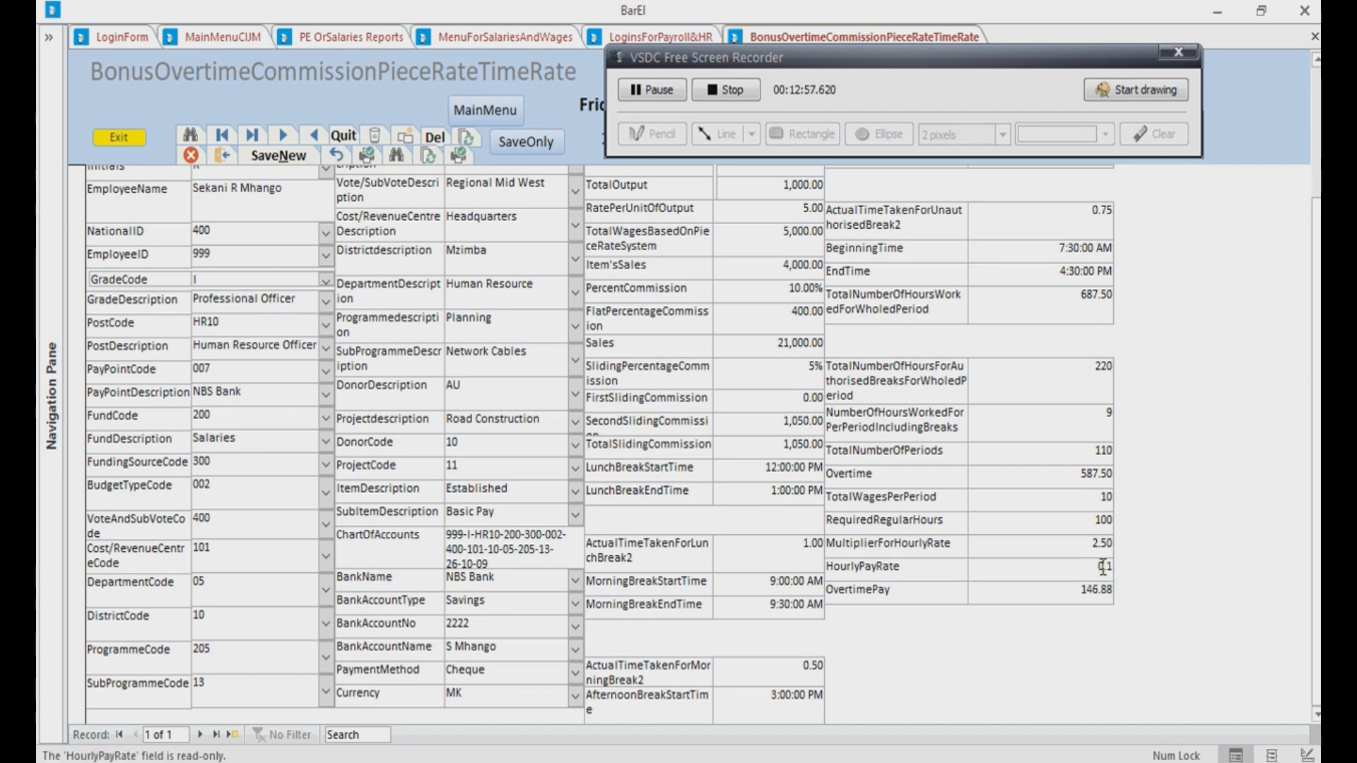
{"action": "left_click", "coordinate": [1043, 546]}
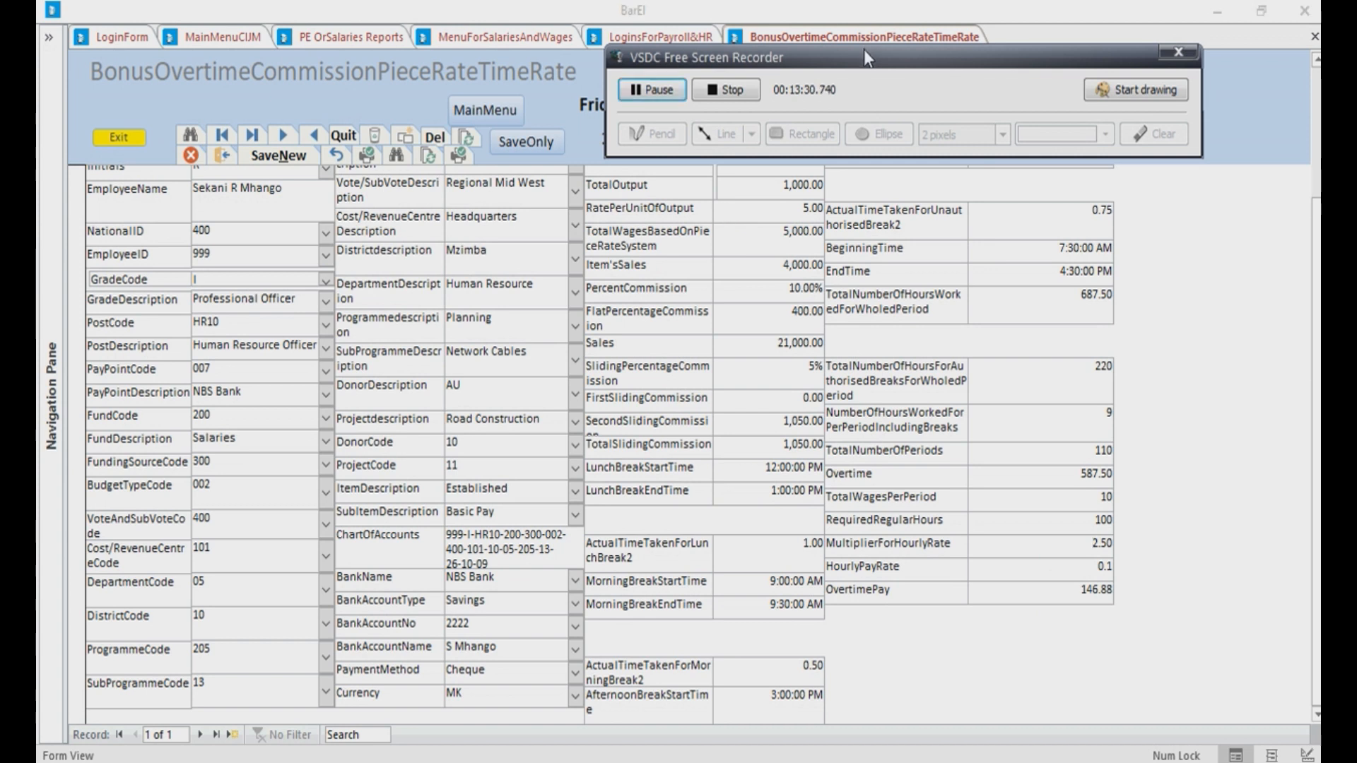
Save the completed wage record and stay on it
{"action": "left_click_drag", "start_coordinate": [865, 49], "coordinate": [899, 354]}
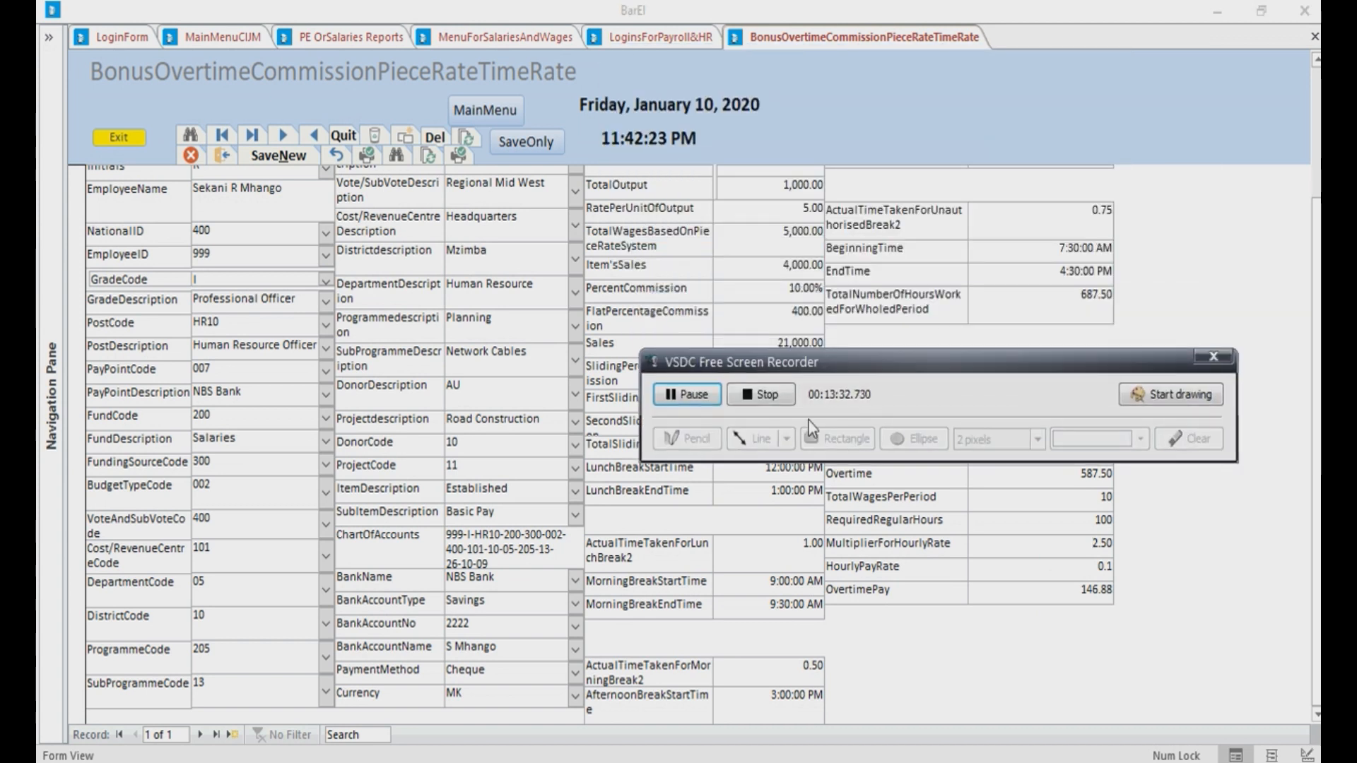
{"action": "left_click", "coordinate": [506, 138]}
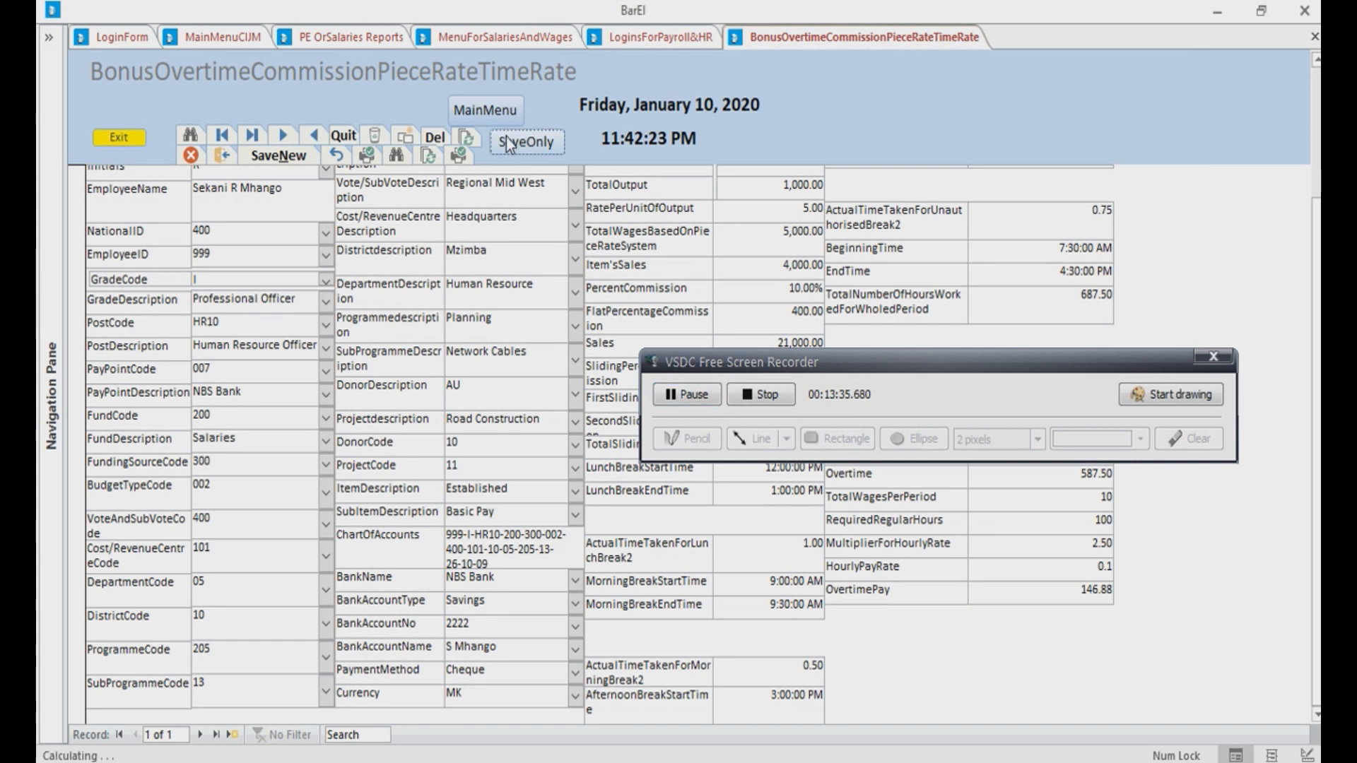
Examine the payroll and HR logins menu for the bonus, overtime and payslip forms and reports it offers
{"action": "left_click", "coordinate": [637, 44]}
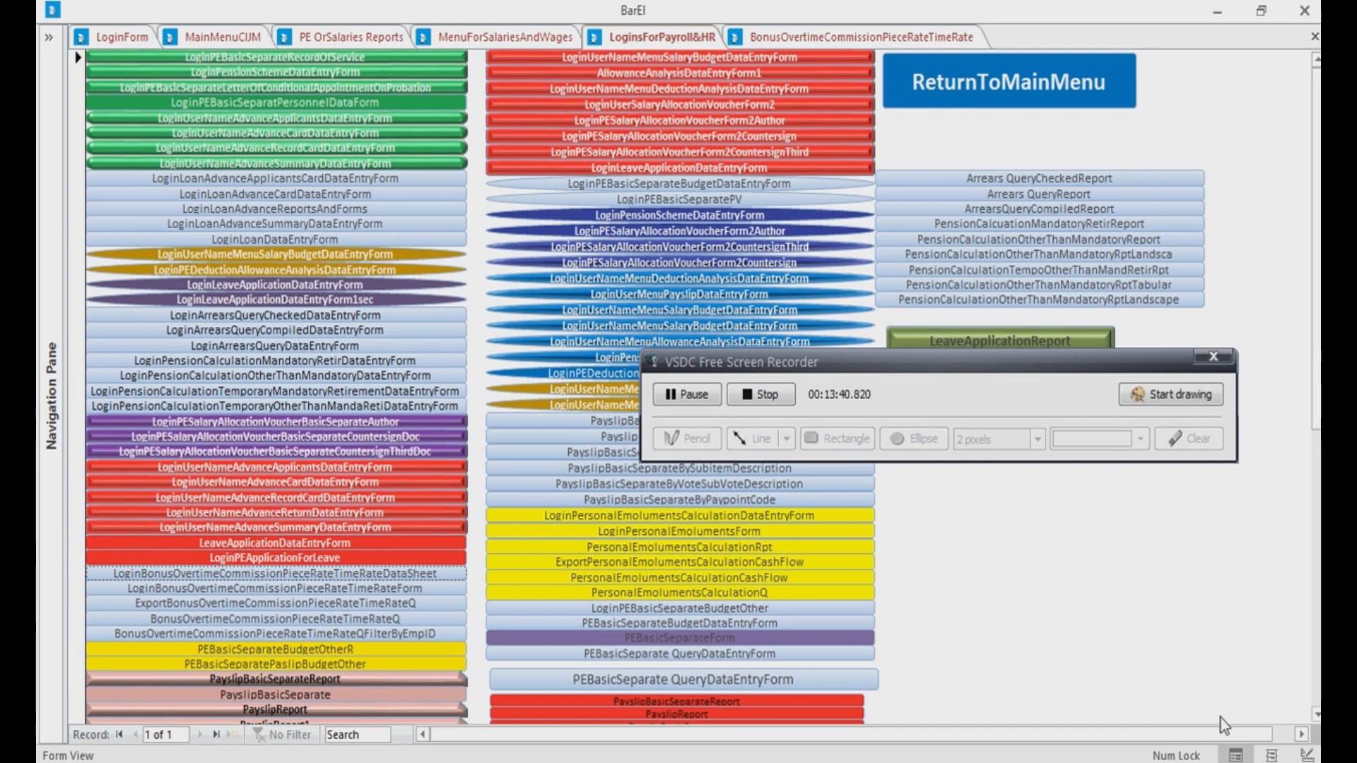
{"action": "left_click", "coordinate": [1315, 717]}
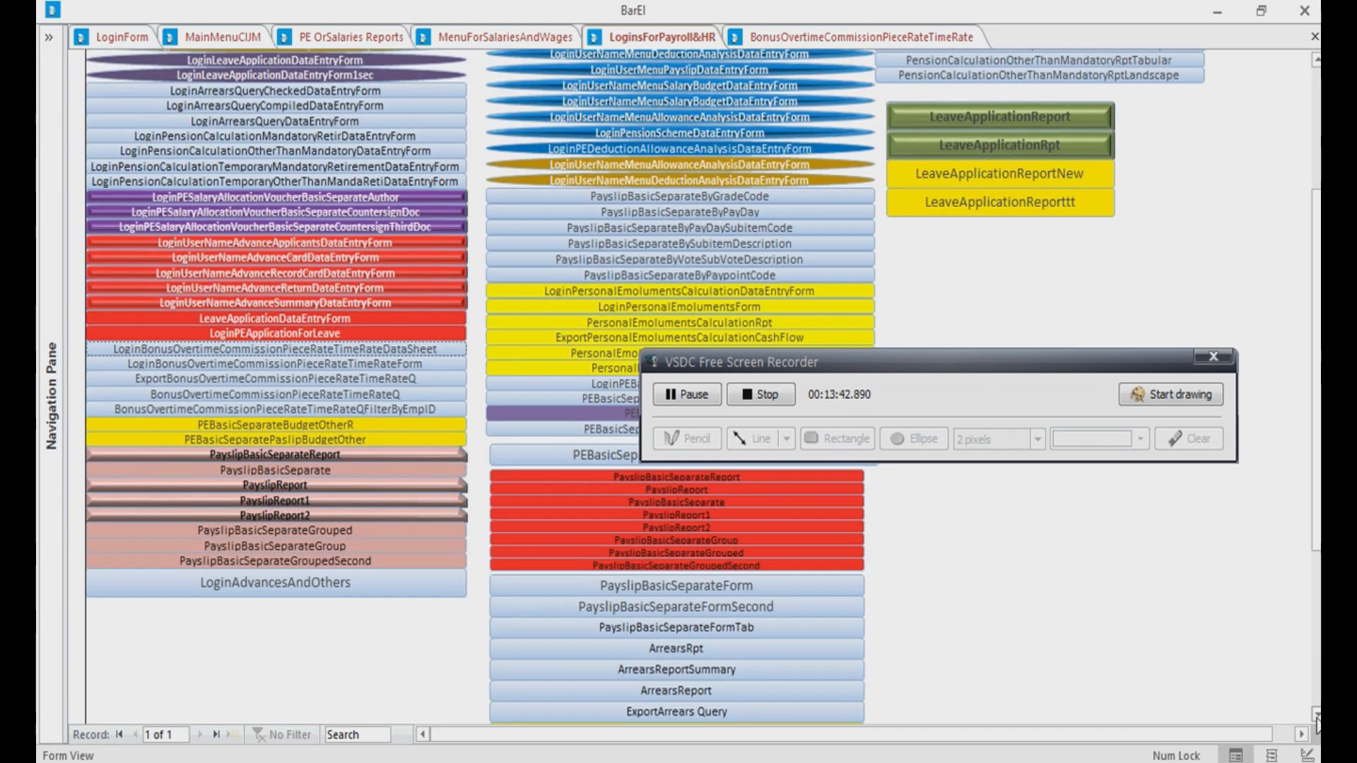
{"action": "left_click", "coordinate": [1316, 718]}
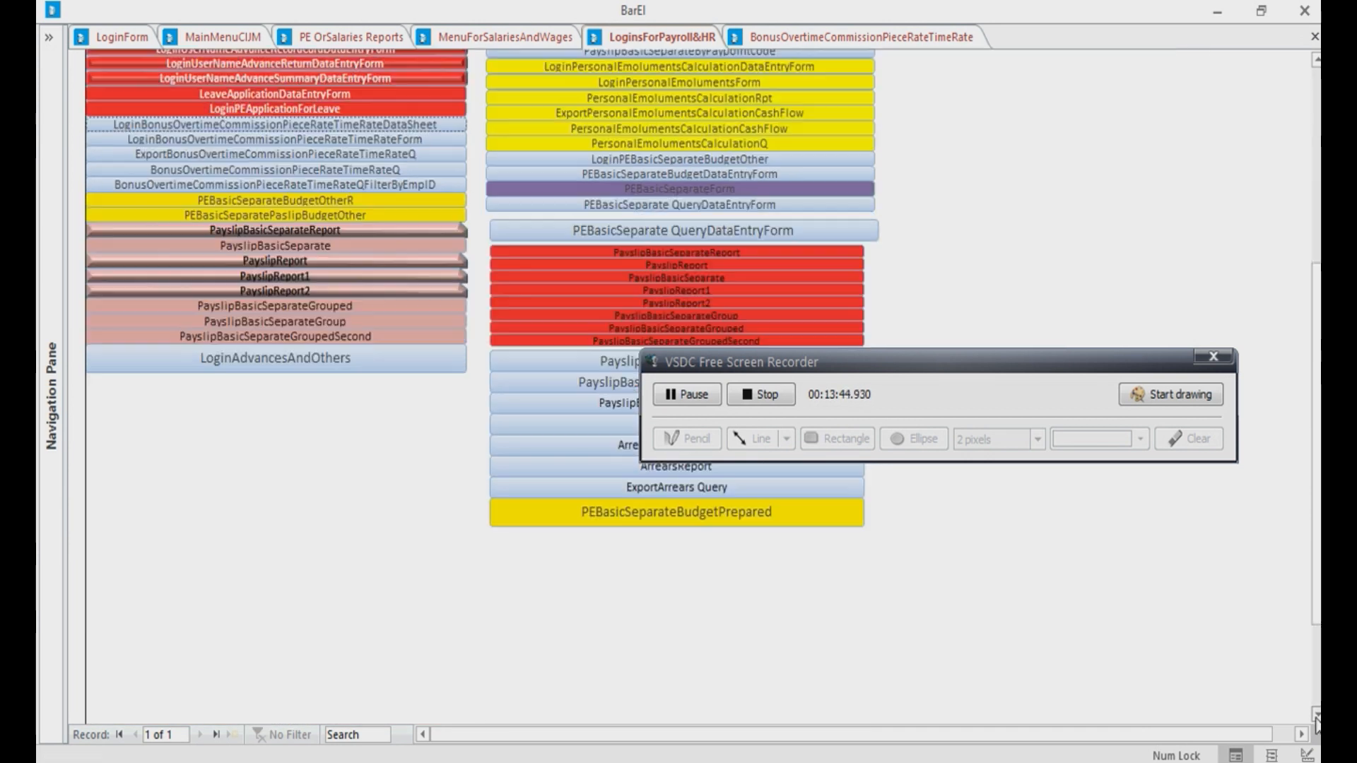
{"action": "left_click_drag", "start_coordinate": [1110, 353], "coordinate": [1098, 559]}
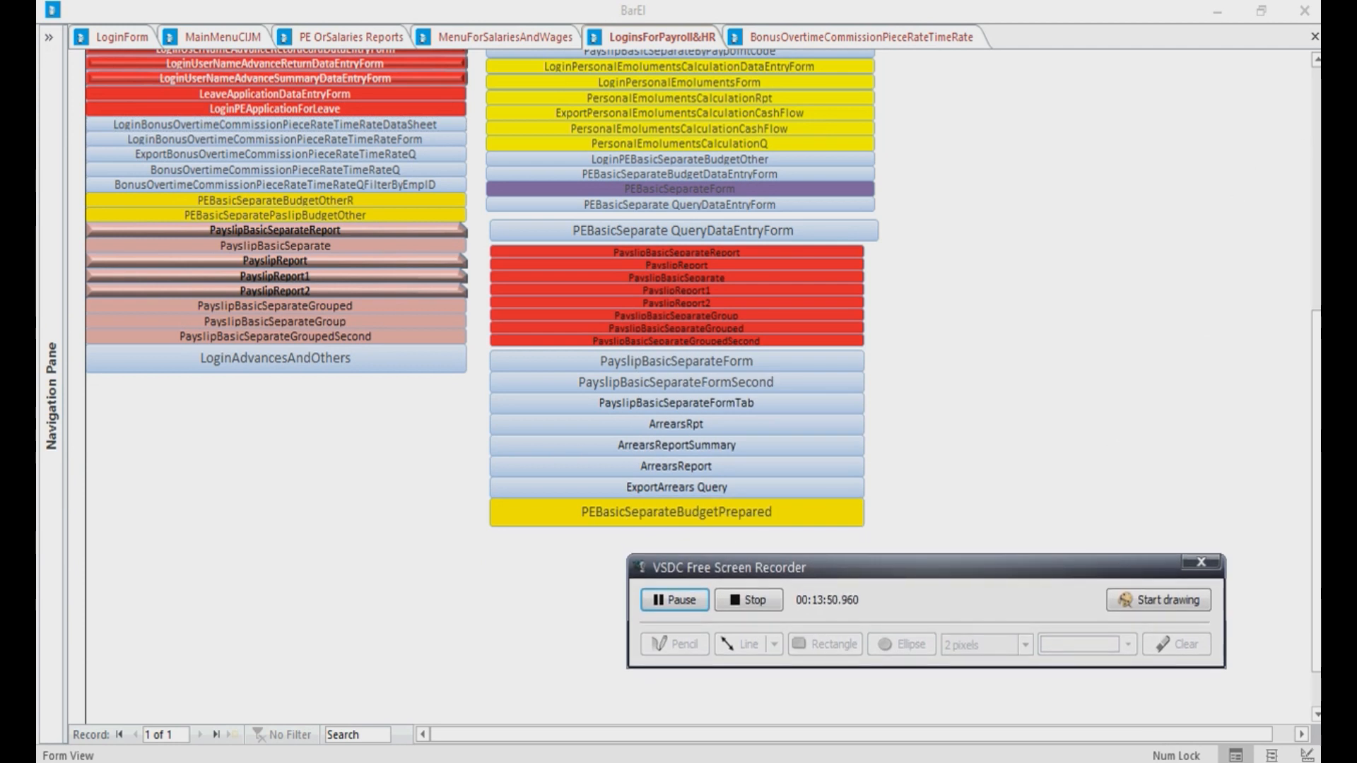
{"action": "scroll", "coordinate": [1033, 512], "scroll_direction": "up", "scroll_amount": 3}
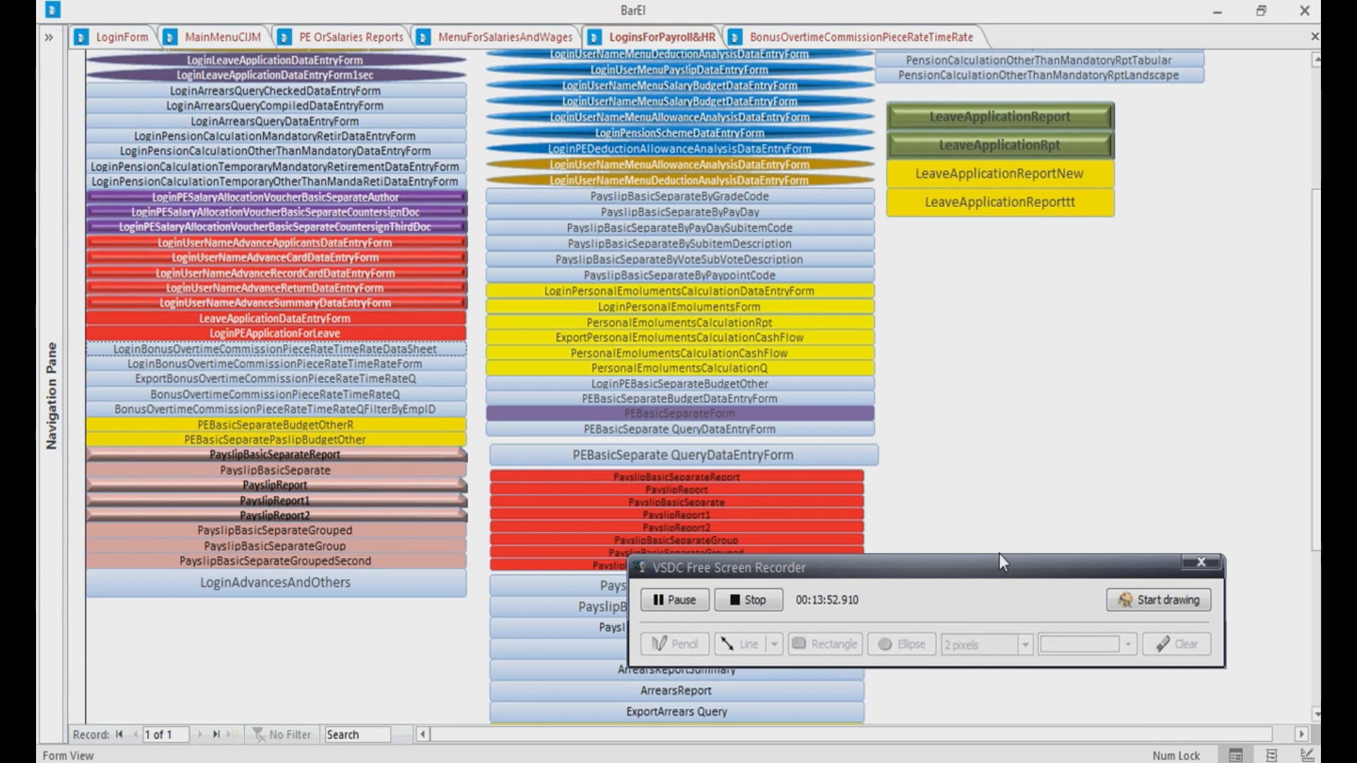
{"action": "left_click_drag", "start_coordinate": [995, 558], "coordinate": [1091, 654]}
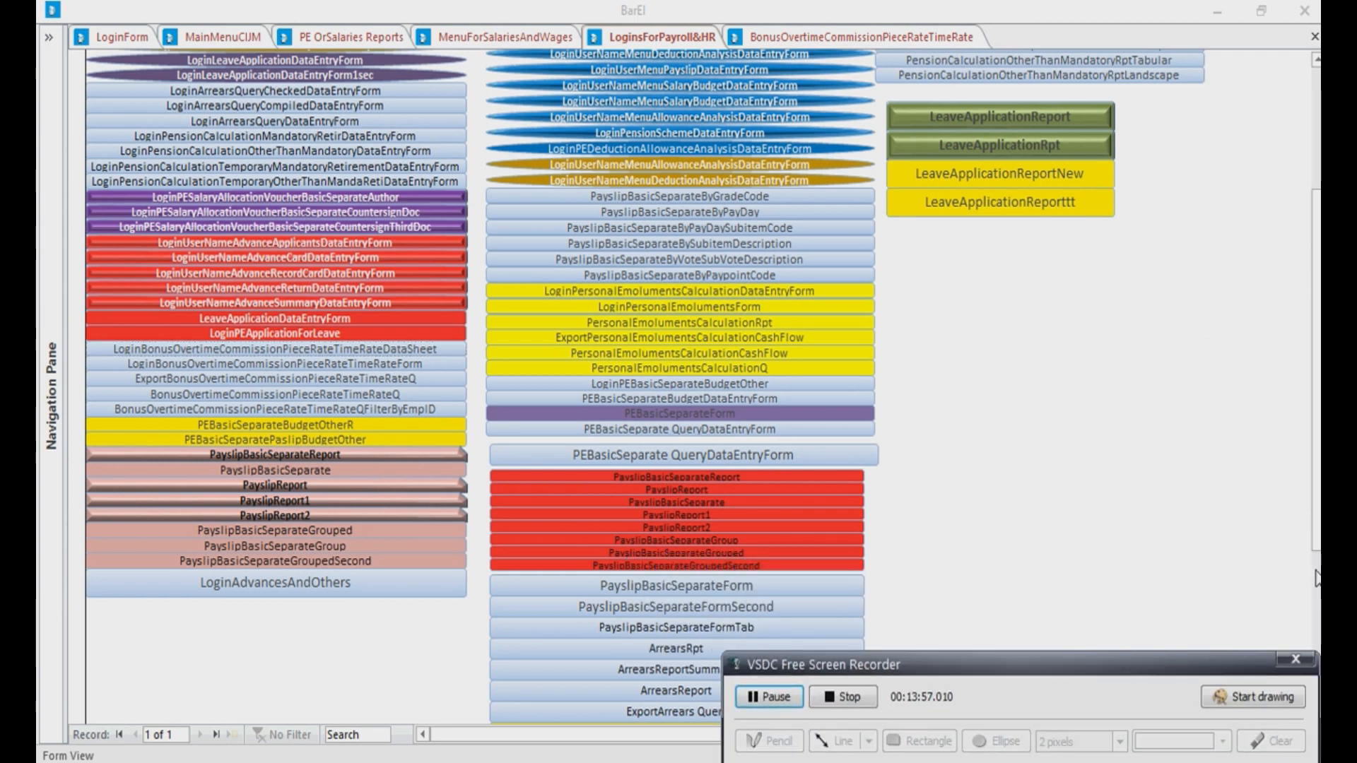
{"action": "scroll", "coordinate": [988, 509], "scroll_direction": "down", "scroll_amount": 4}
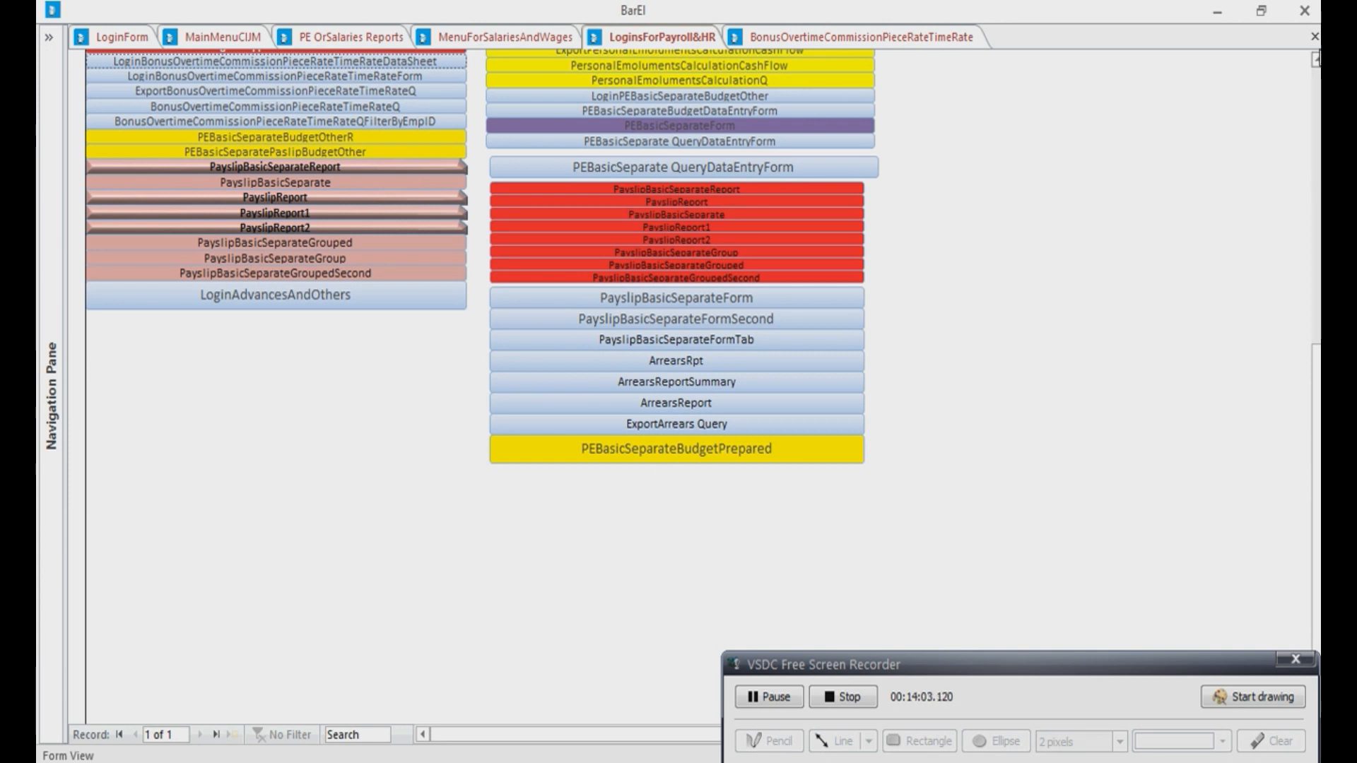
{"action": "left_click", "coordinate": [1317, 62]}
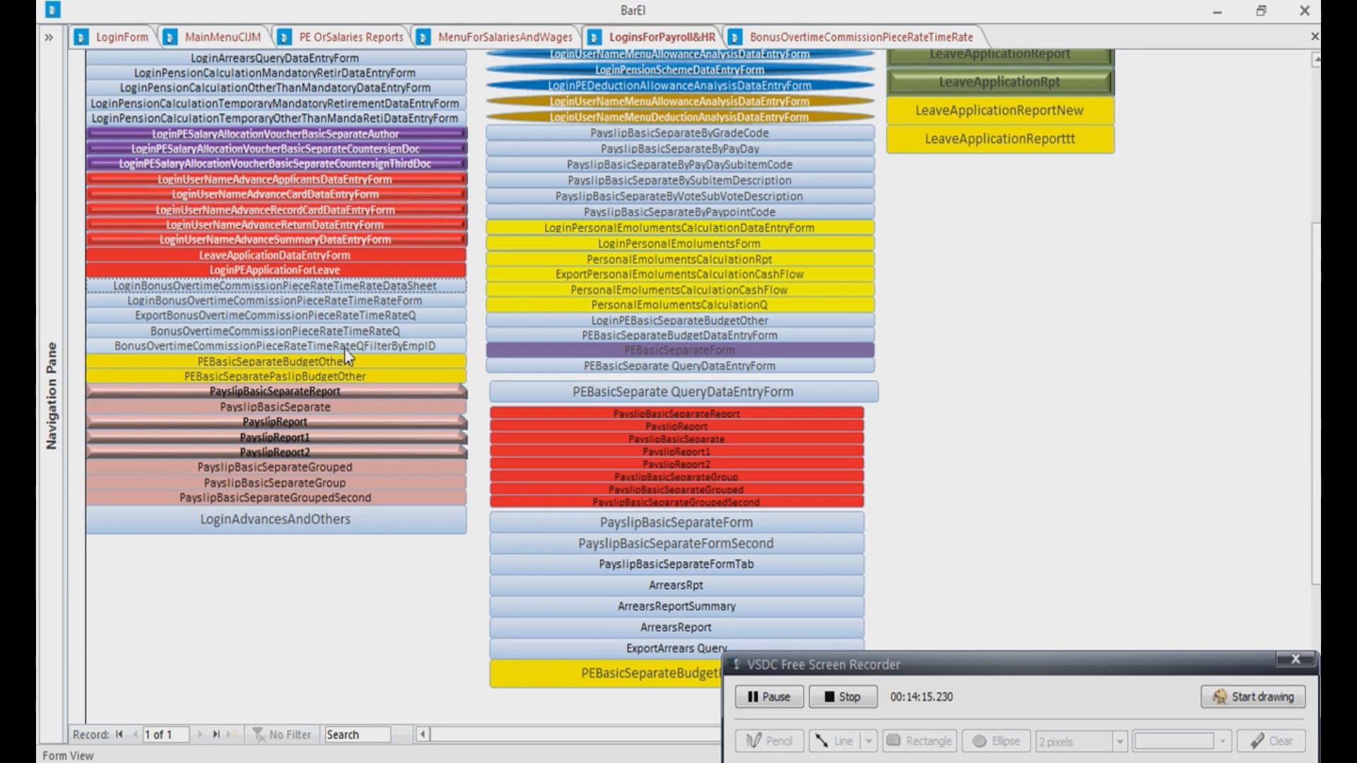
Return to the BonusOvertimeCommissionPieceRateTimeRate form, step forward to the blank record and back to the saved one
{"action": "left_click", "coordinate": [835, 35]}
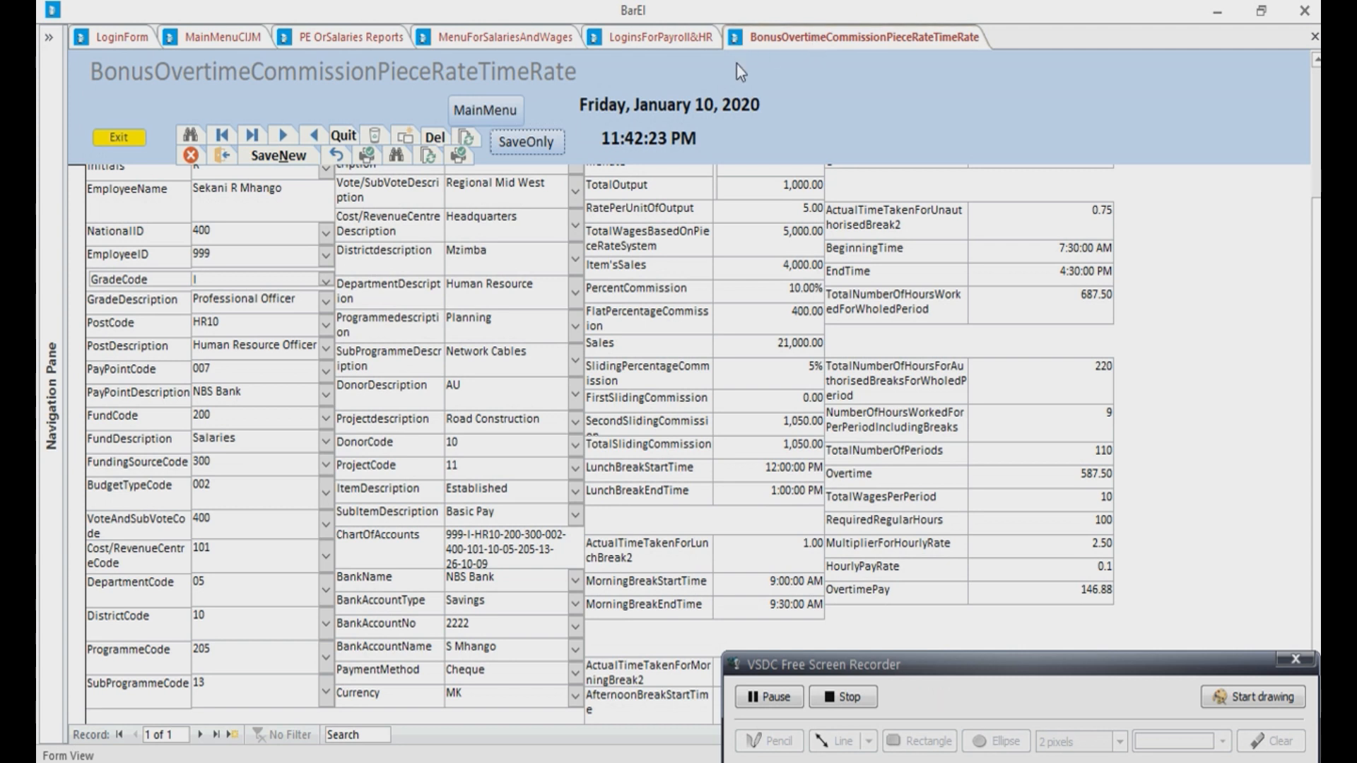
{"action": "left_click", "coordinate": [201, 735]}
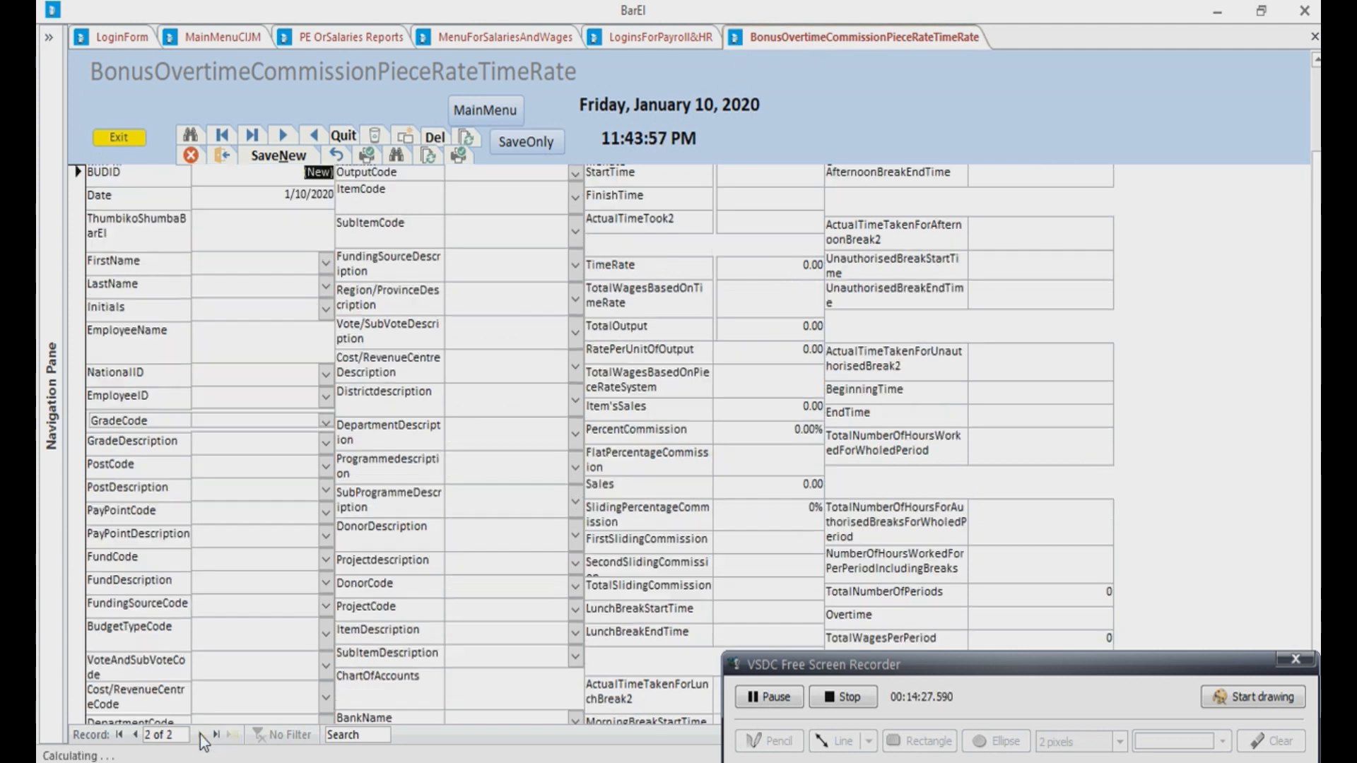
{"action": "left_click", "coordinate": [135, 734]}
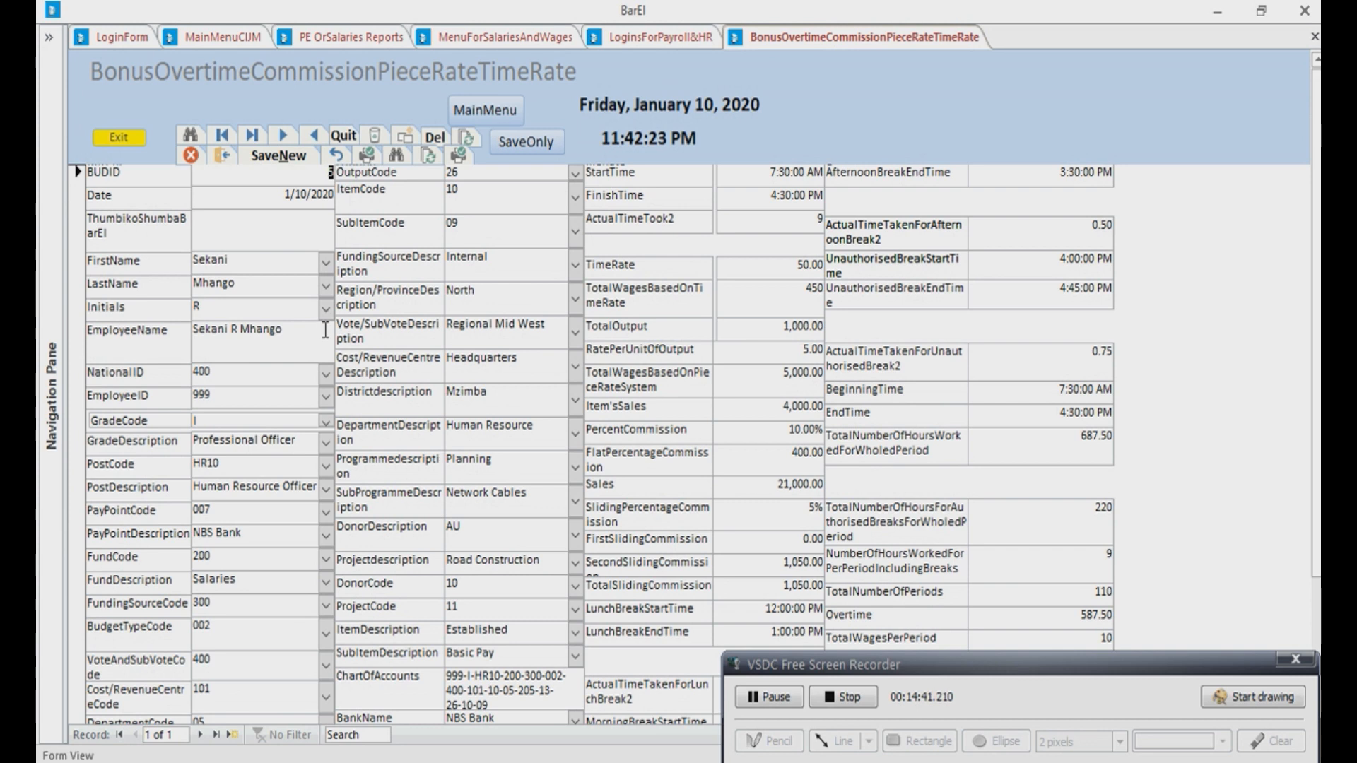
Start a new record and fill it in by choosing the first listed EmployeeID and GradeCode E
{"action": "left_click", "coordinate": [298, 163]}
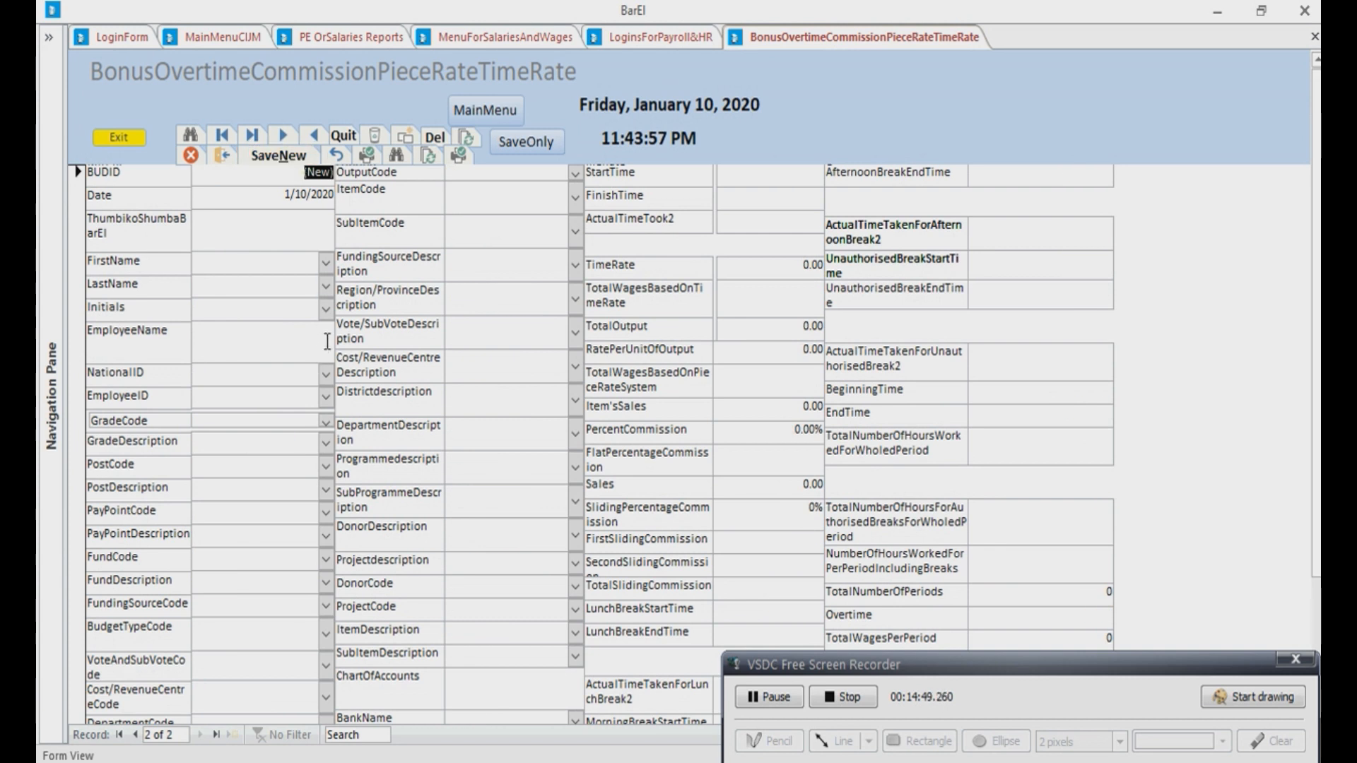
{"action": "left_click", "coordinate": [325, 379]}
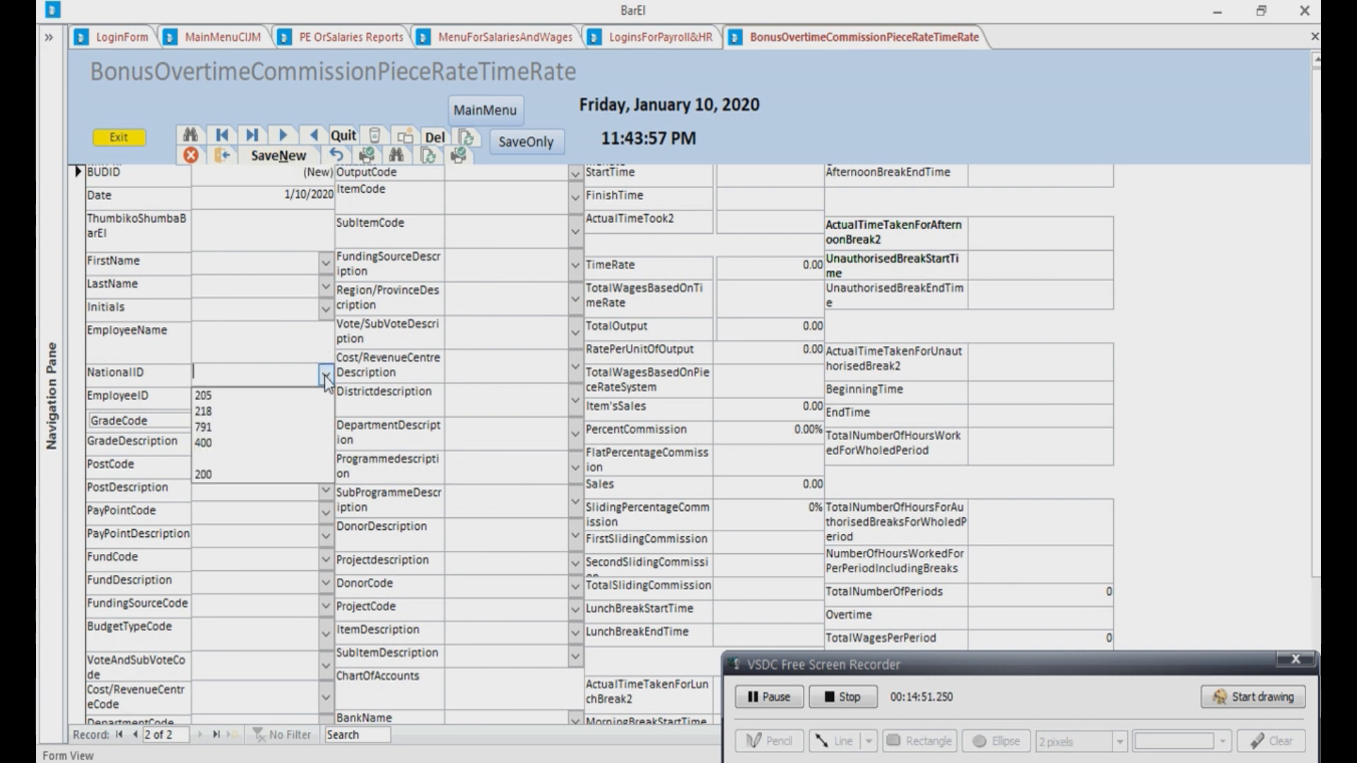
{"action": "left_click", "coordinate": [324, 351]}
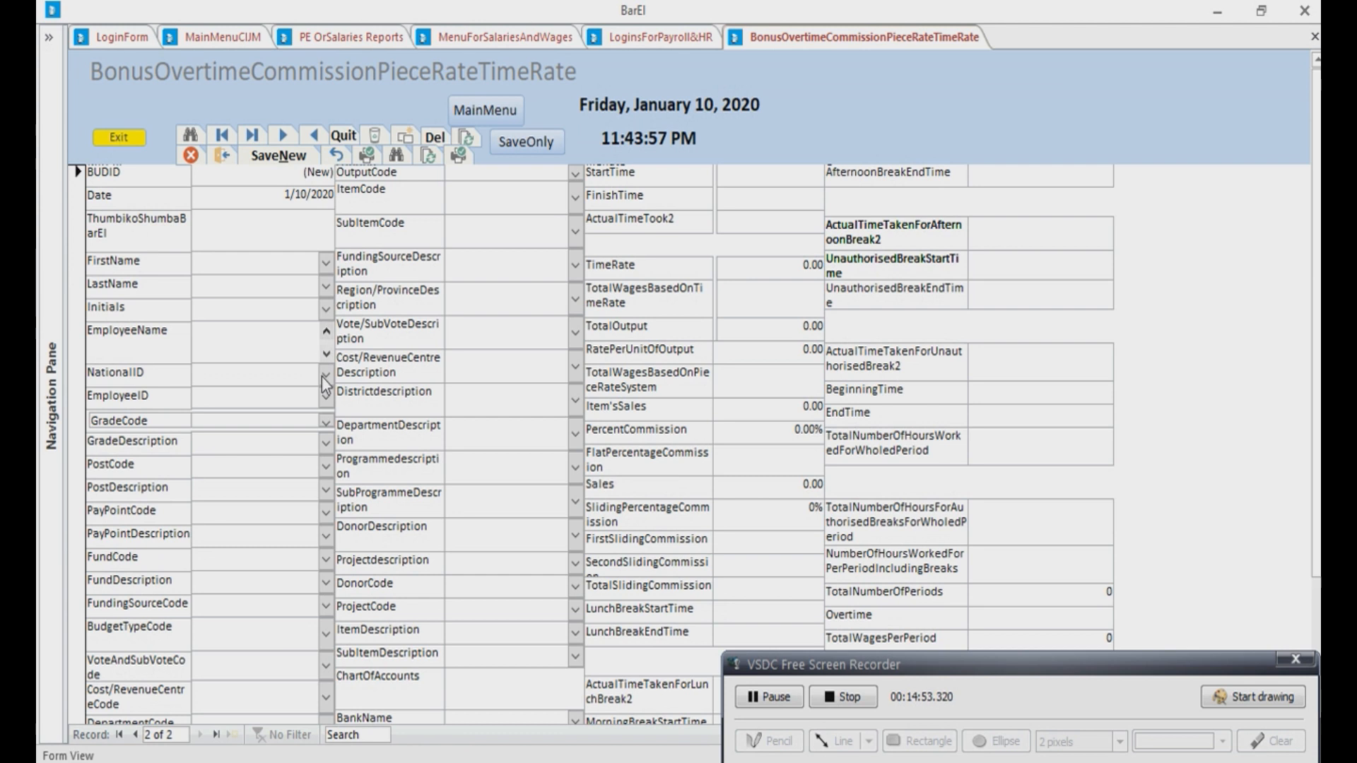
{"action": "left_click", "coordinate": [326, 398]}
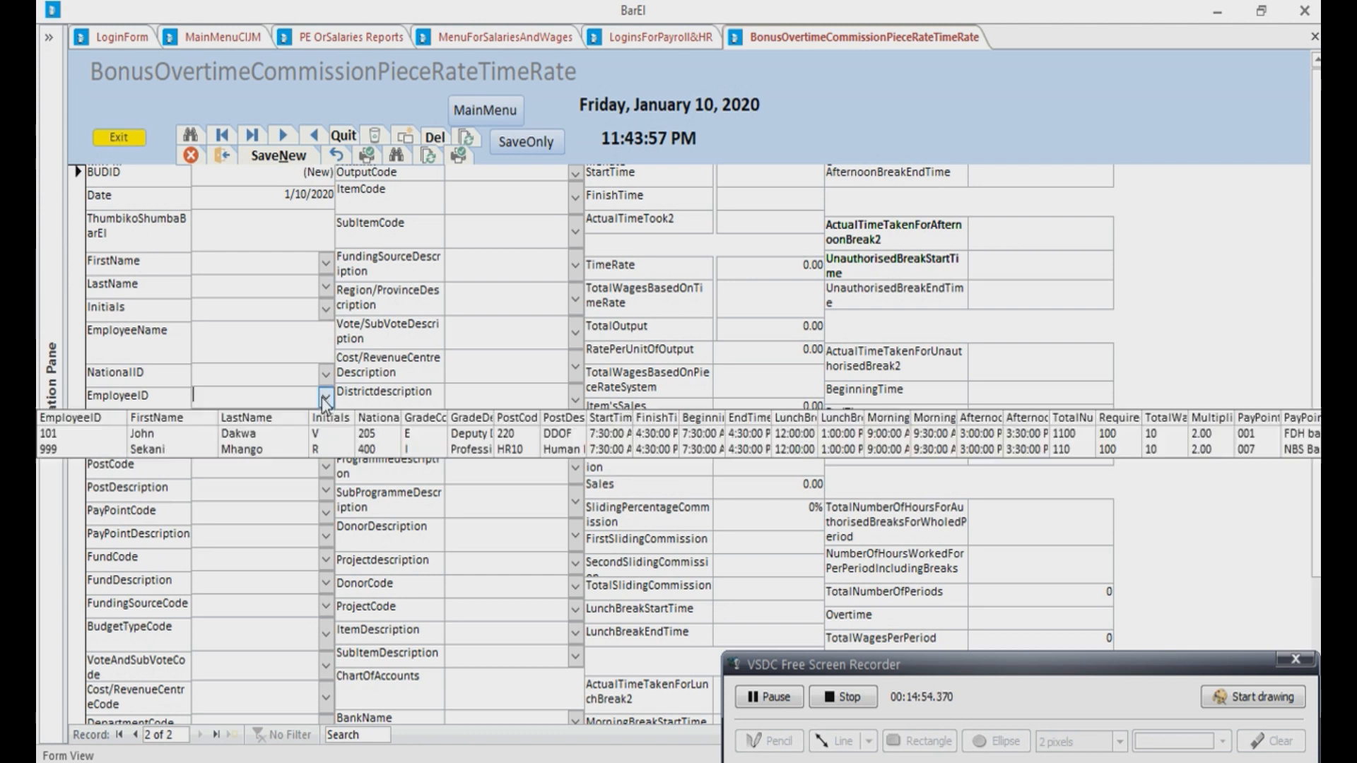
{"action": "left_click", "coordinate": [267, 433]}
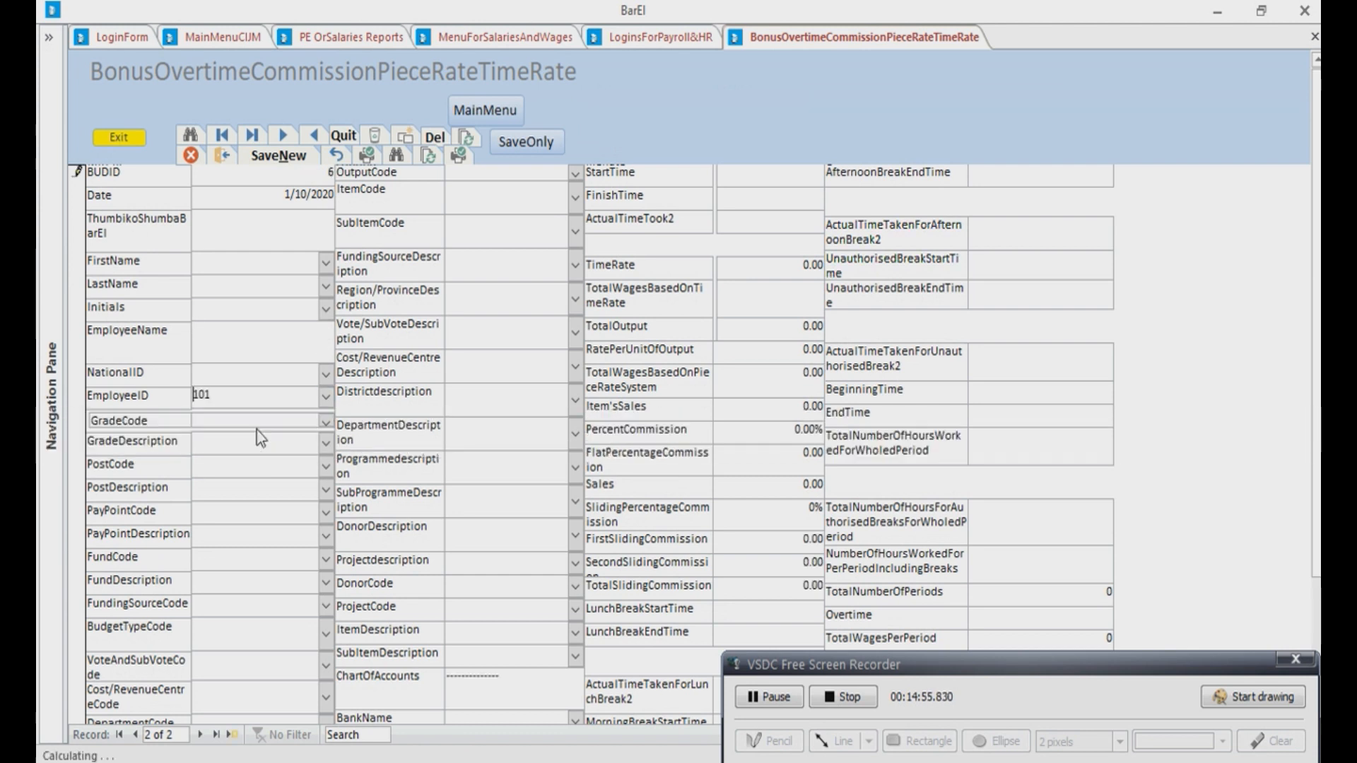
{"action": "left_click", "coordinate": [325, 422]}
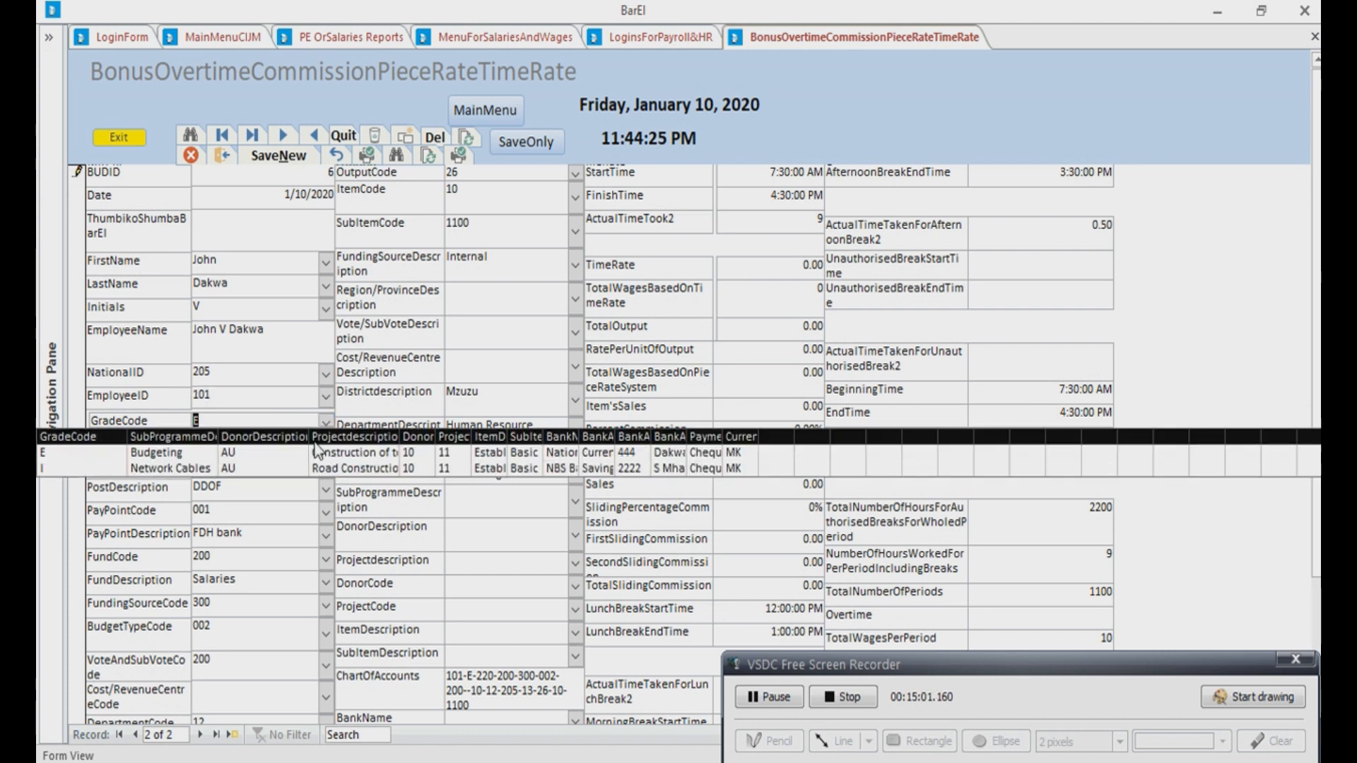
{"action": "left_click", "coordinate": [258, 451]}
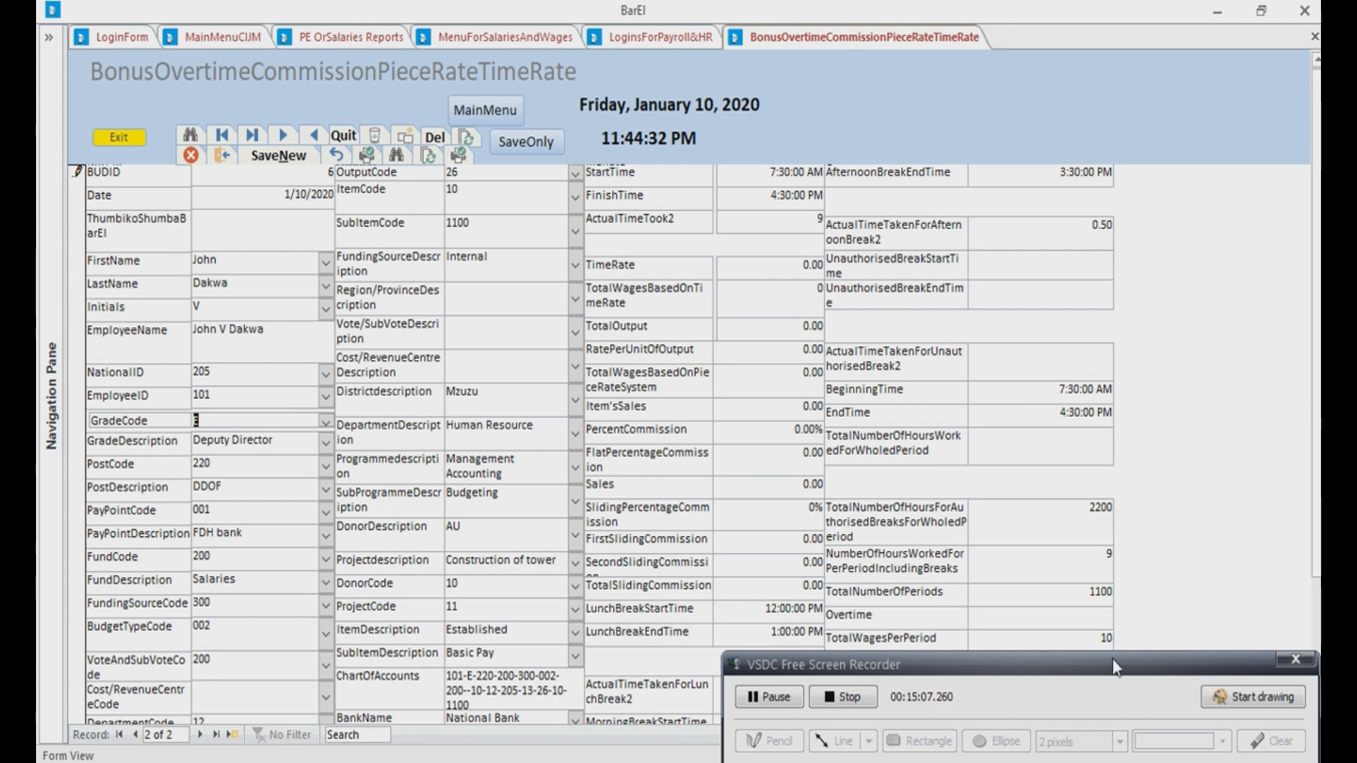
Try to enter 0 as the new record's UnauthorisedBreakStartTime
{"action": "left_click_drag", "start_coordinate": [1115, 667], "coordinate": [1022, 400]}
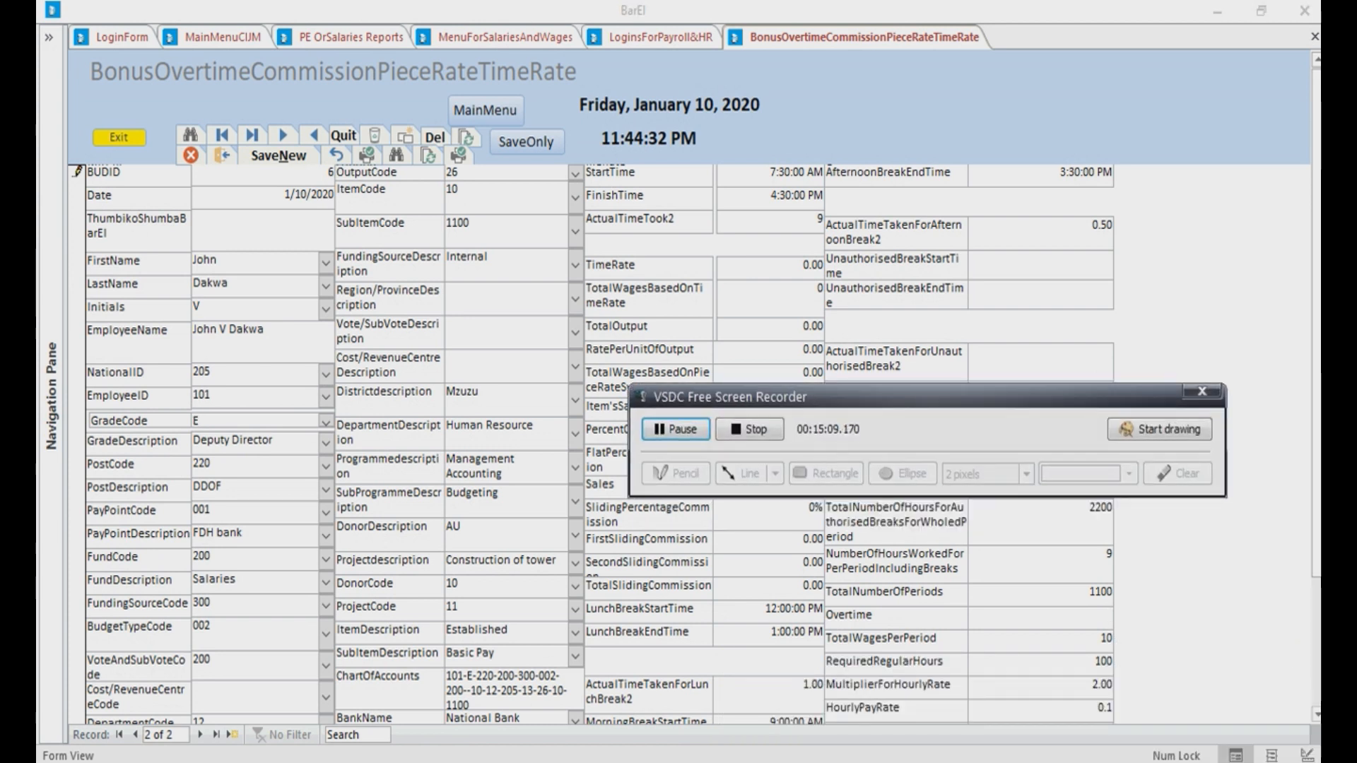
{"action": "left_click", "coordinate": [1316, 715]}
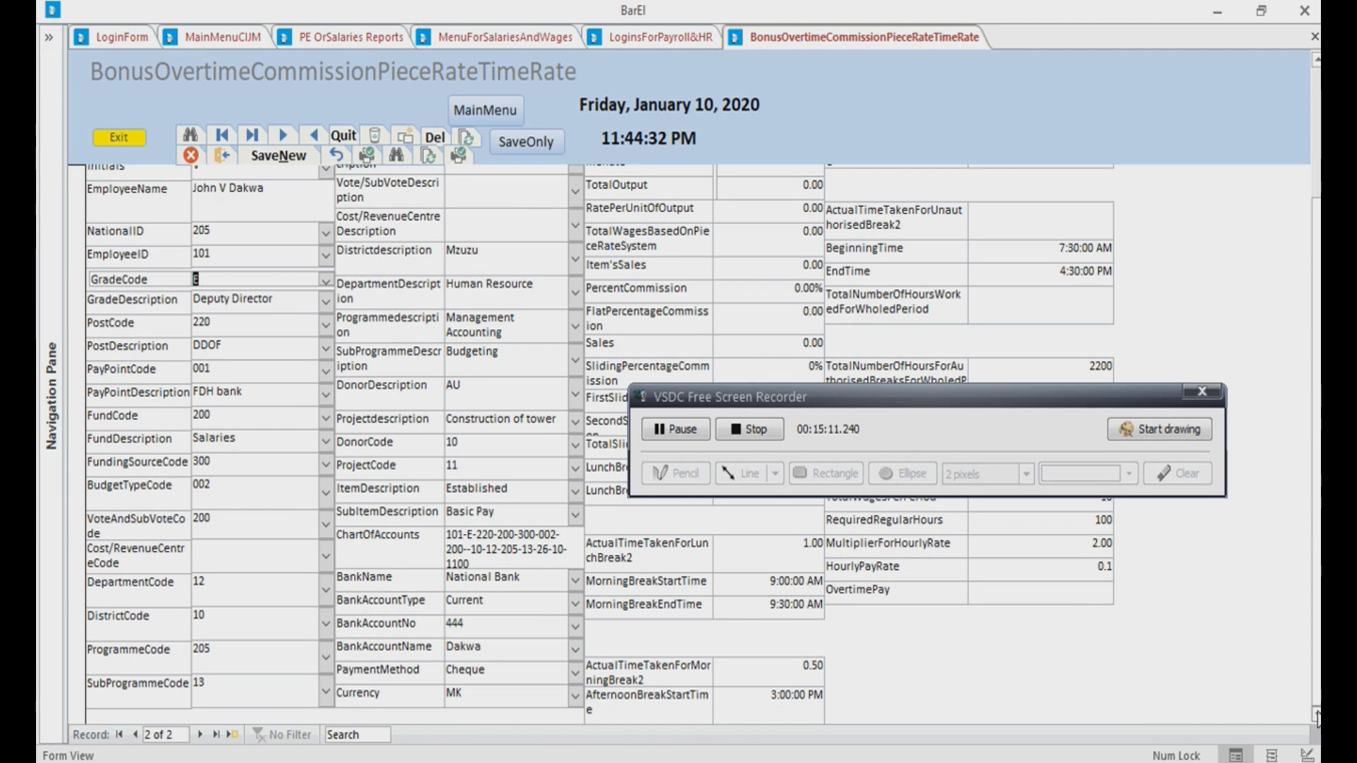
{"action": "left_click_drag", "start_coordinate": [1055, 400], "coordinate": [1078, 514]}
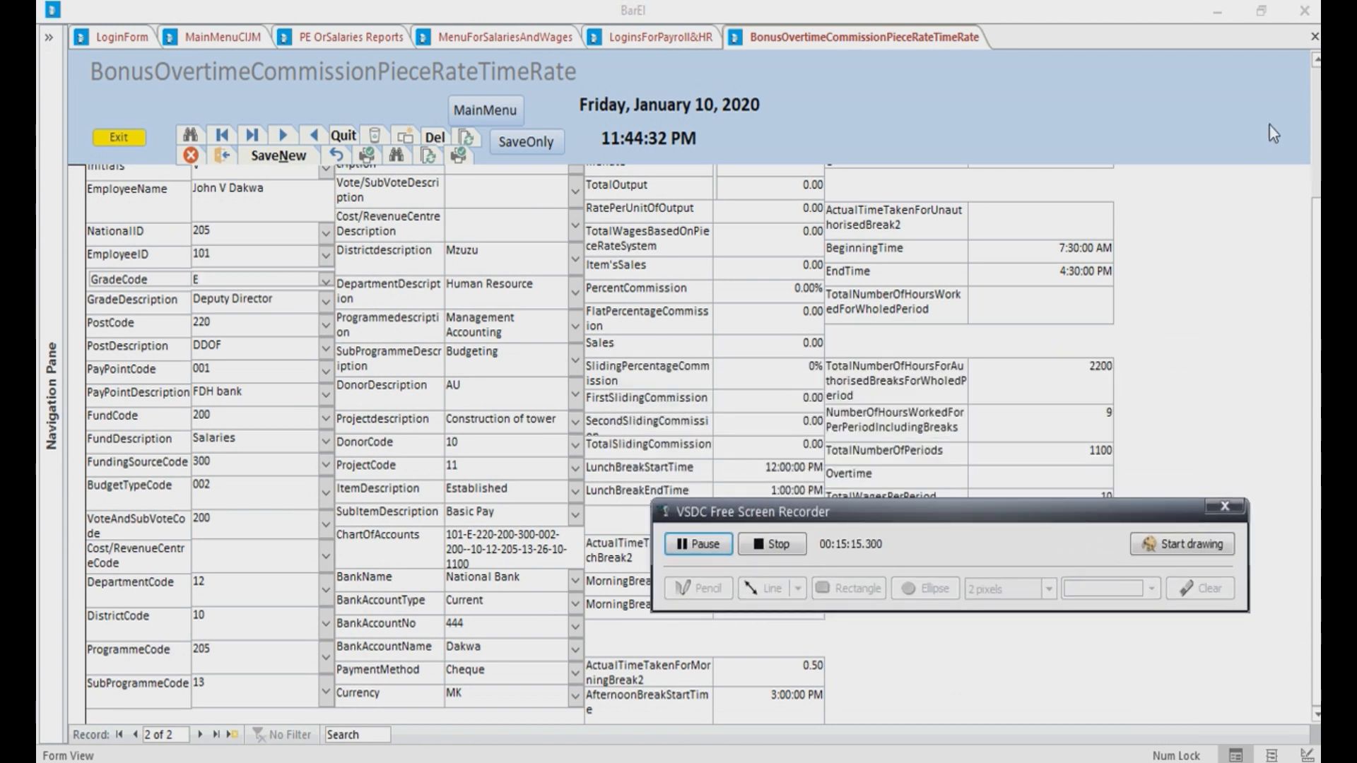
{"action": "left_click", "coordinate": [1316, 60]}
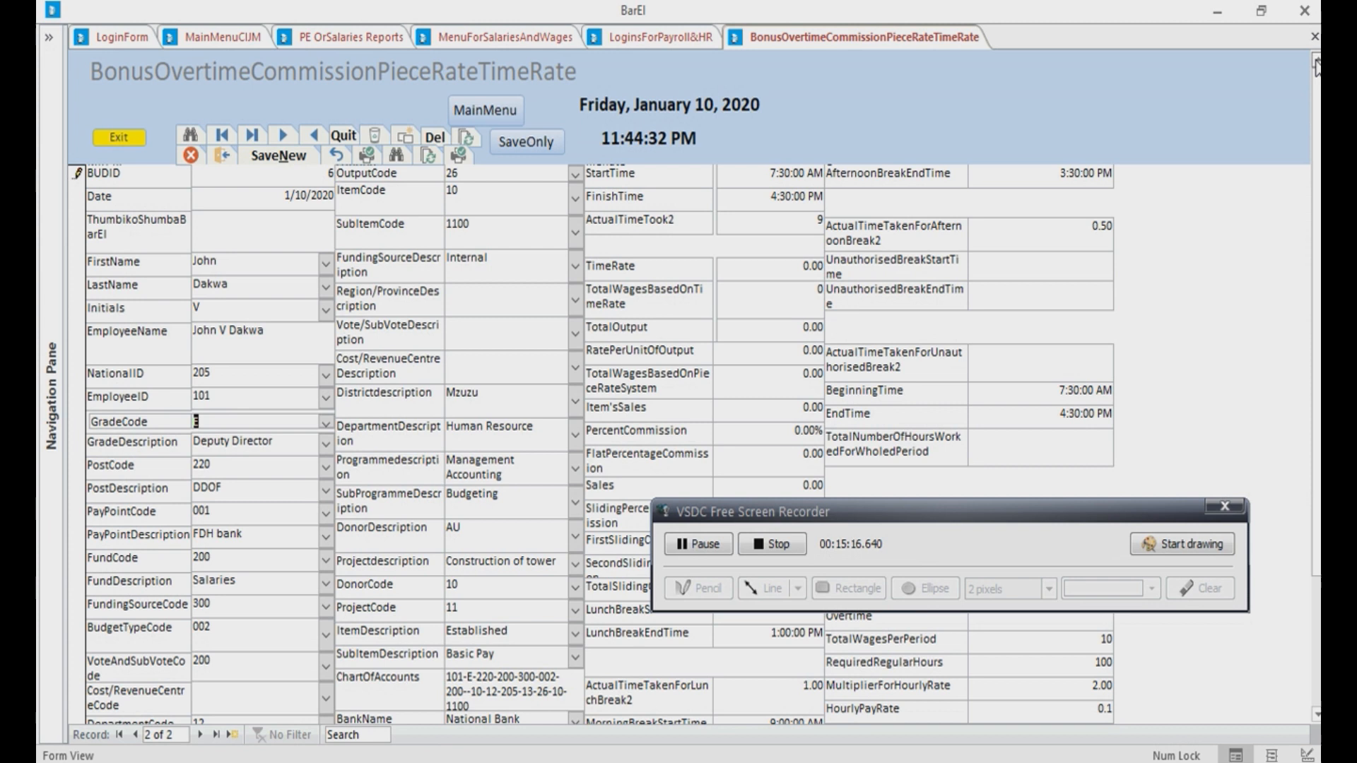
{"action": "left_click", "coordinate": [1015, 269]}
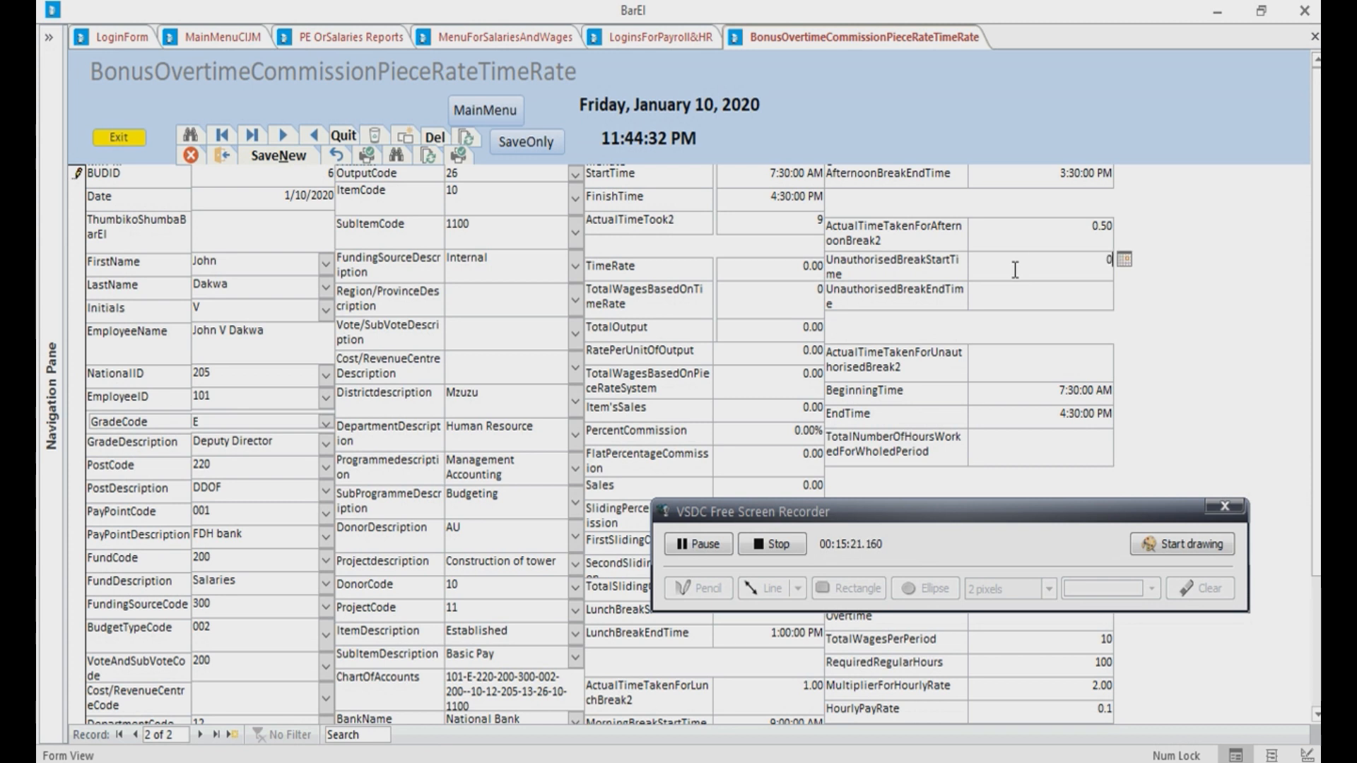
{"action": "left_click", "coordinate": [1024, 291]}
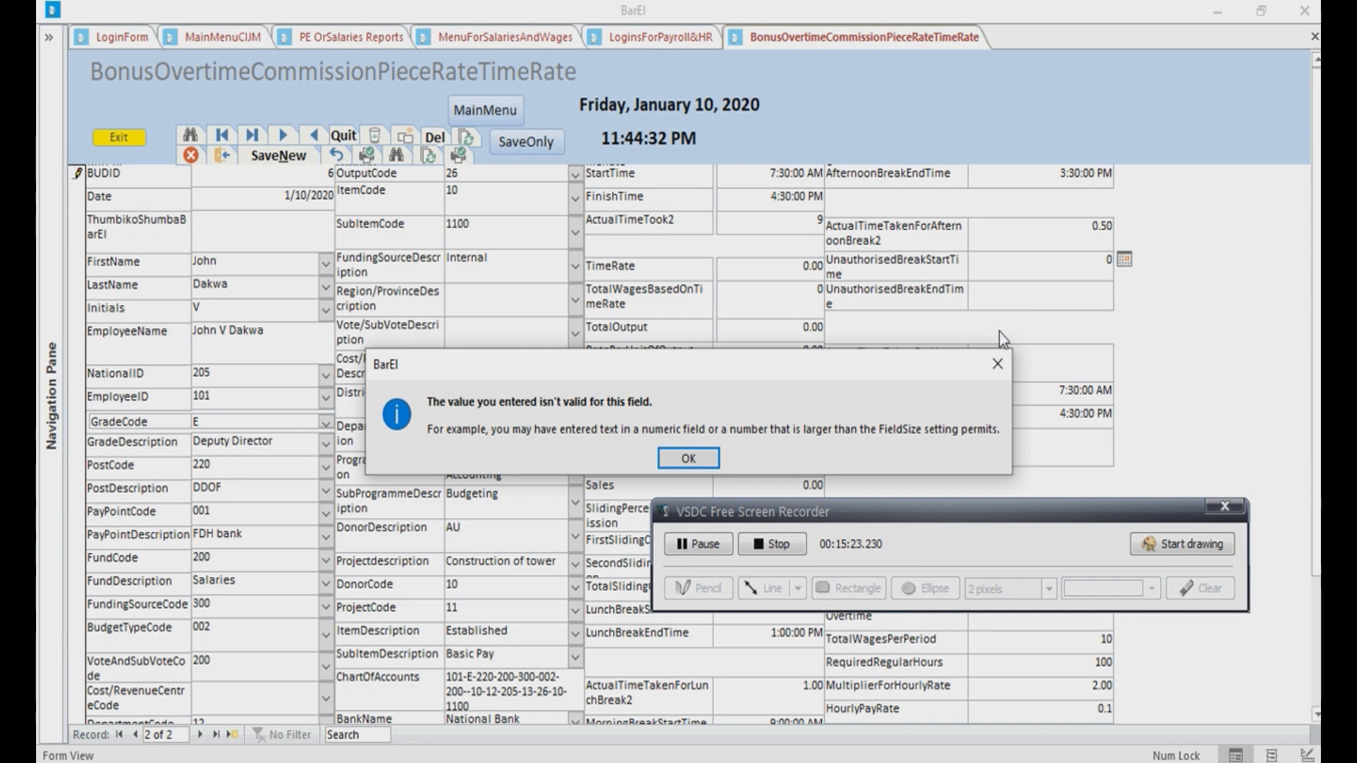
{"action": "left_click", "coordinate": [995, 363]}
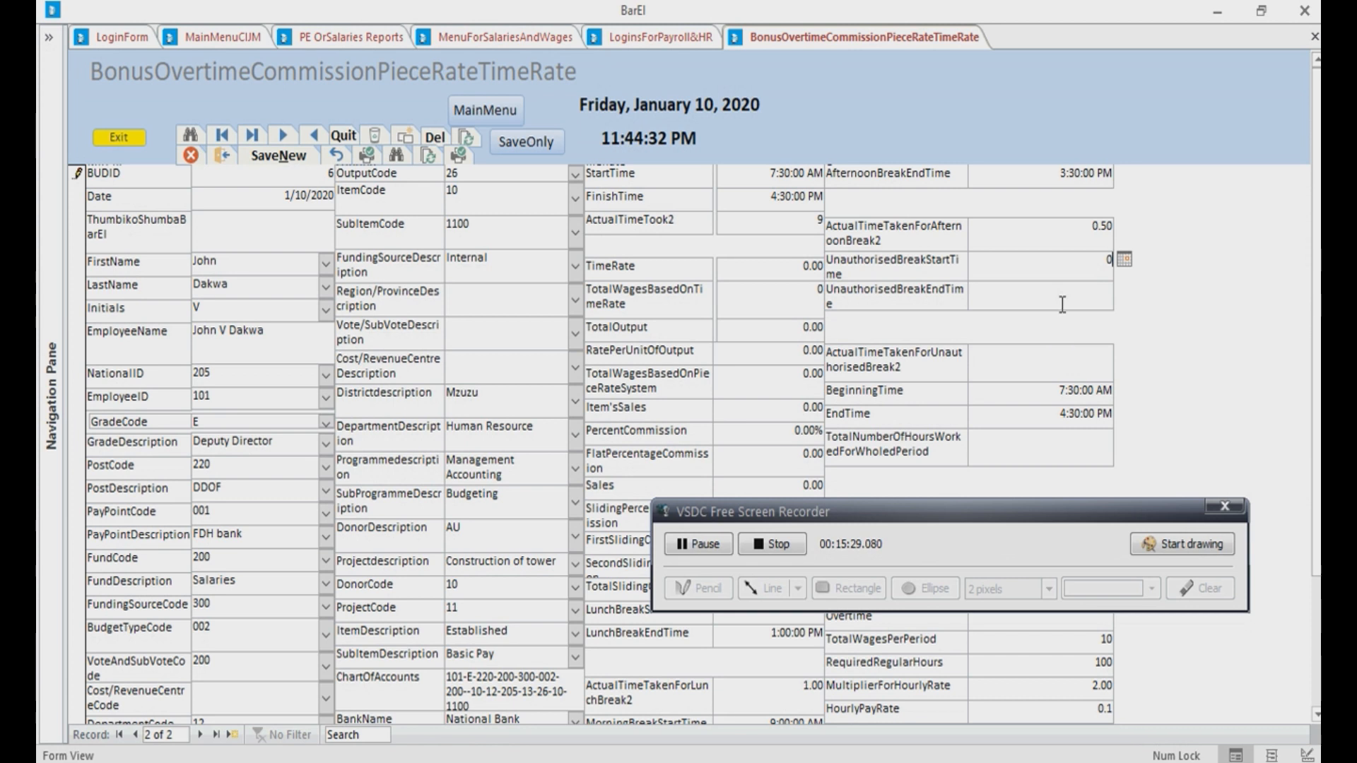
Try 4 as the UnauthorisedBreakStartTime instead and clear the field
{"action": "key", "text": "BackSpace"}
{"action": "type", "text": "4"}
{"action": "left_click", "coordinate": [1086, 288]}
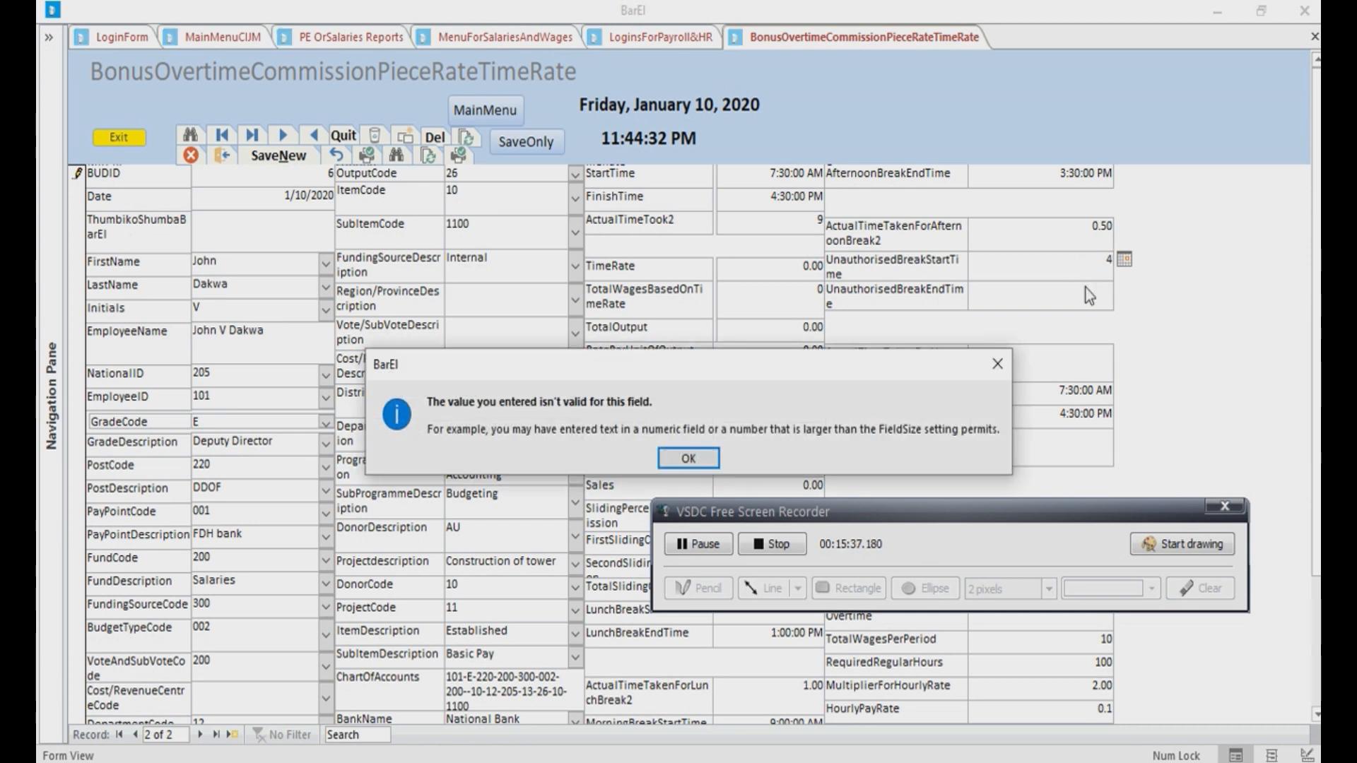
{"action": "left_click", "coordinate": [988, 363]}
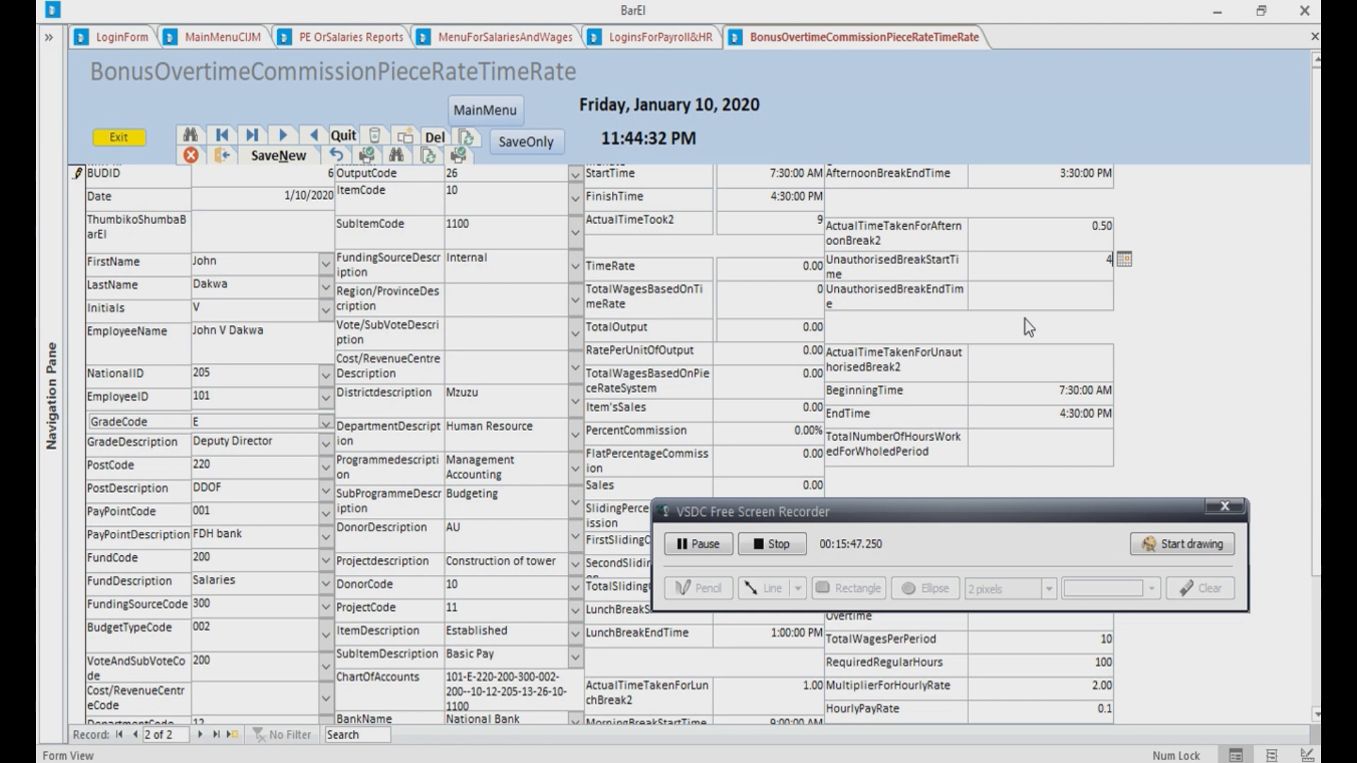
{"action": "key", "text": "BackSpace"}
Try to enter 16 as the UnauthorisedBreakEndTime and clear the field
{"action": "left_click", "coordinate": [1023, 290]}
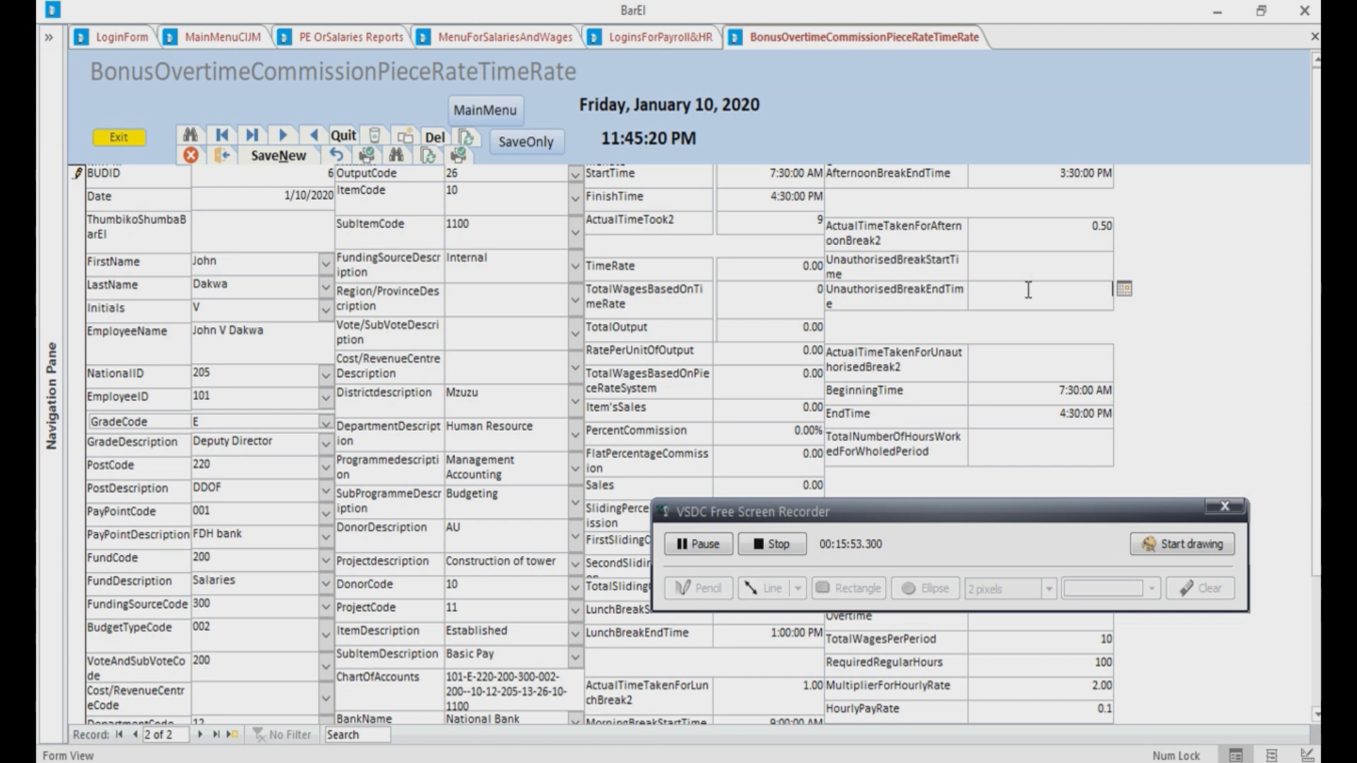
{"action": "type", "text": "16"}
{"action": "left_click", "coordinate": [1045, 273]}
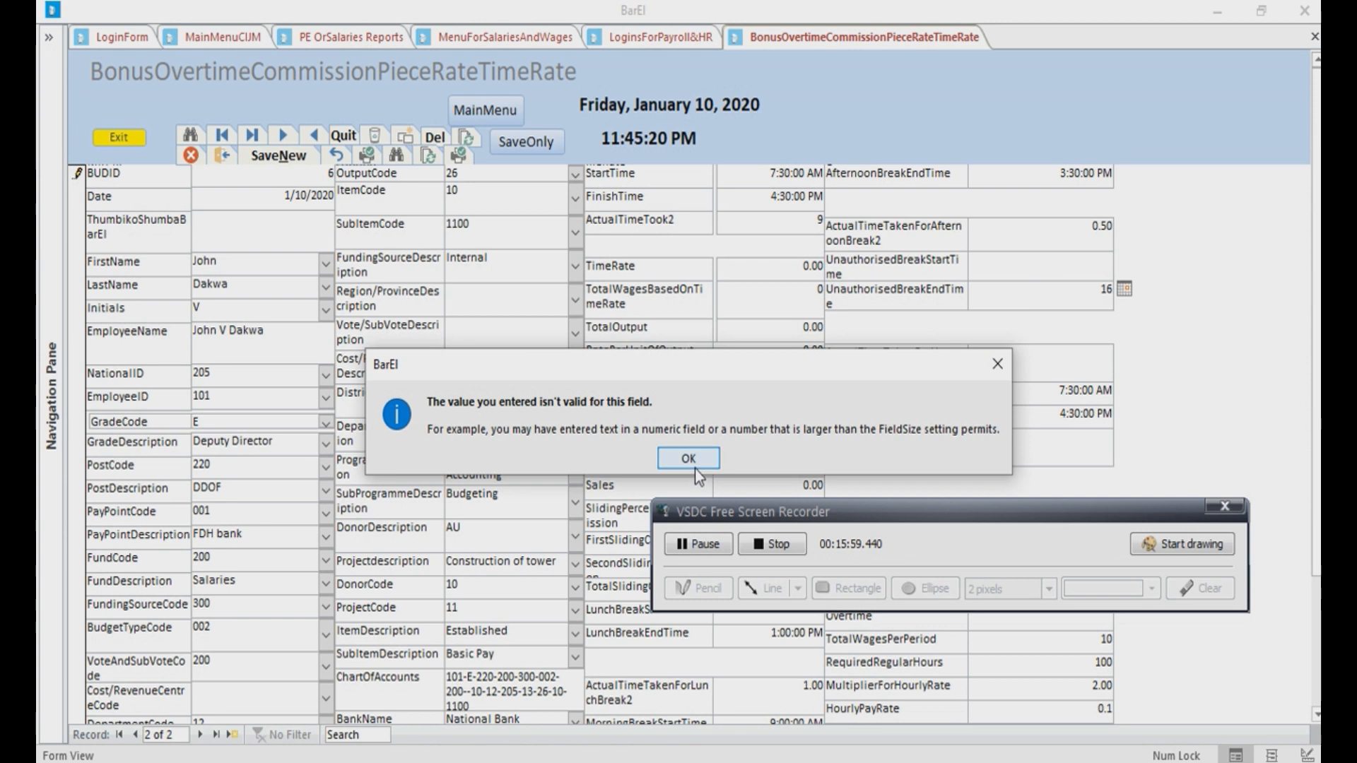
{"action": "left_click", "coordinate": [996, 365]}
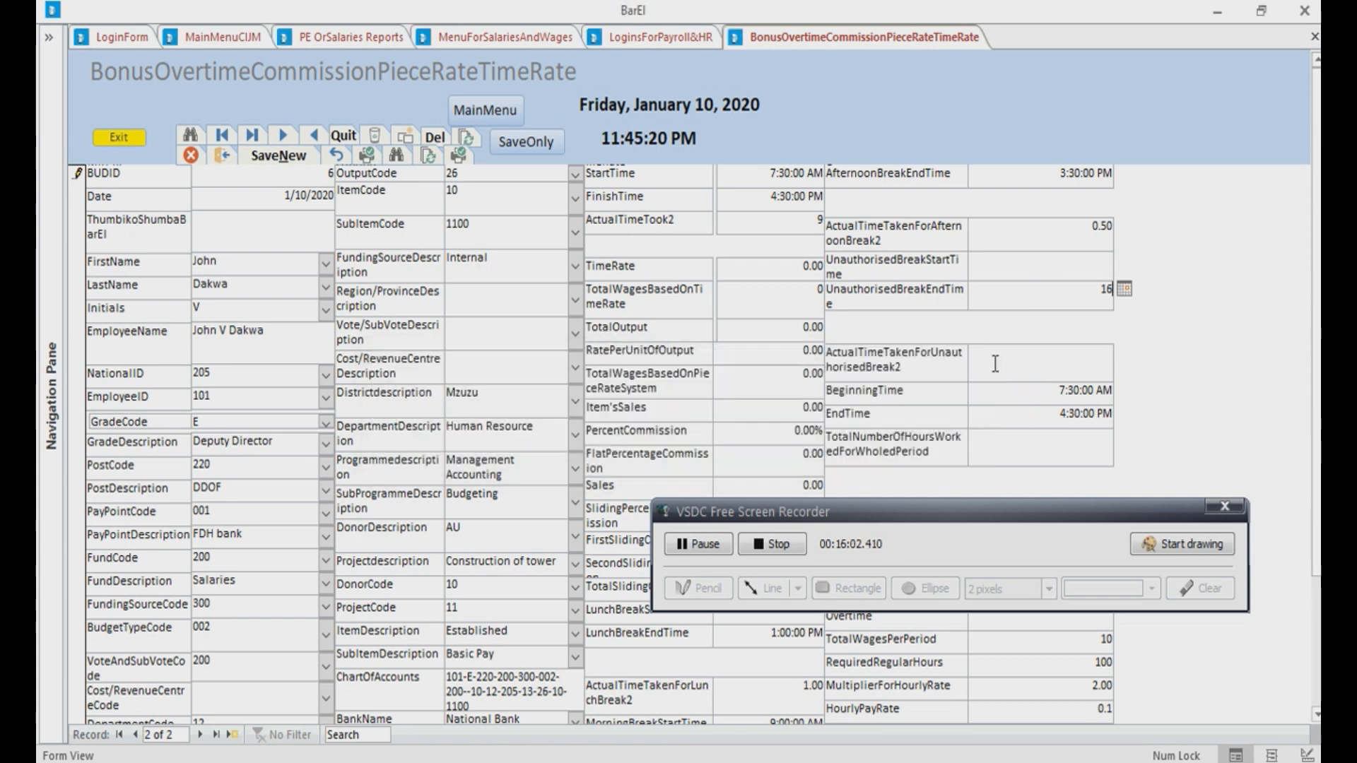
{"action": "key", "text": "BackSpace"}
Pick January 10, 2020 from the date picker as the UnauthorisedBreakEndTime and delete the date again
{"action": "left_click", "coordinate": [1124, 290]}
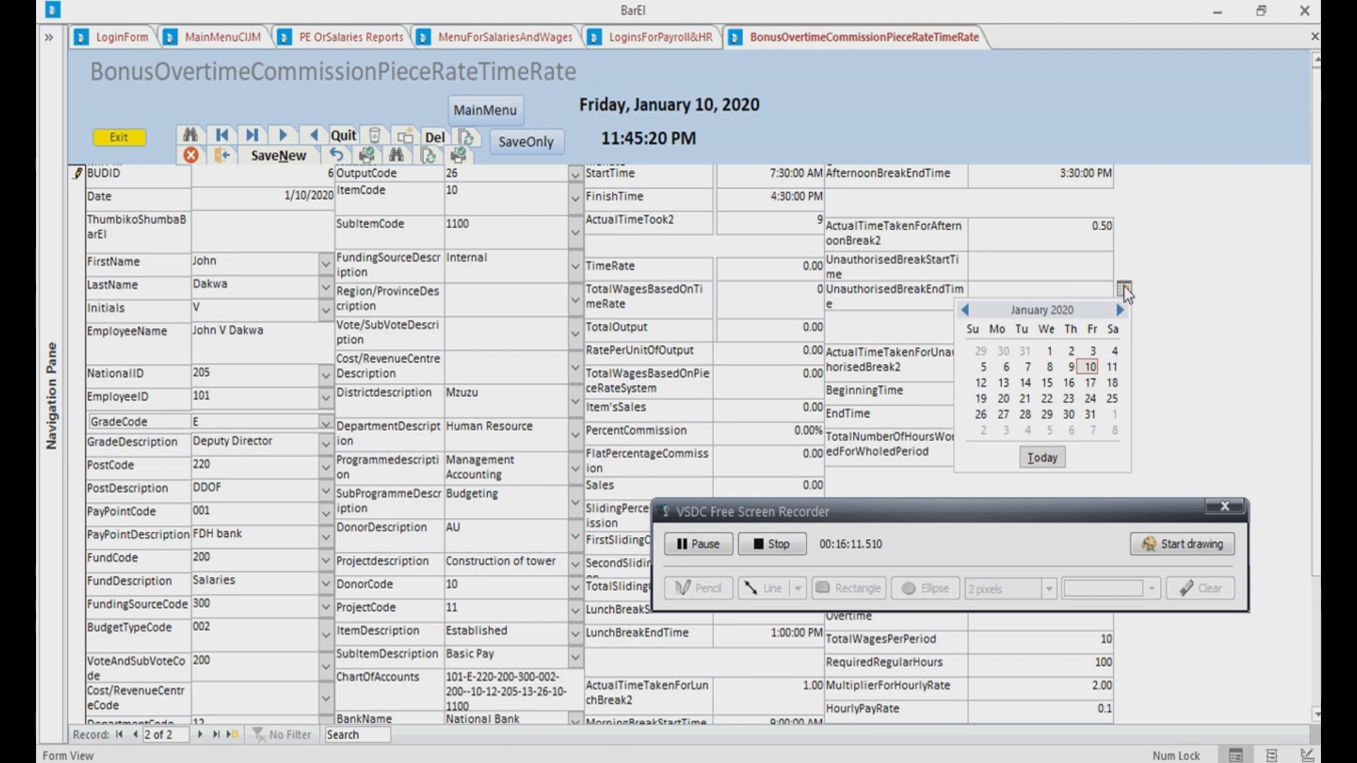
{"action": "left_click", "coordinate": [1090, 367]}
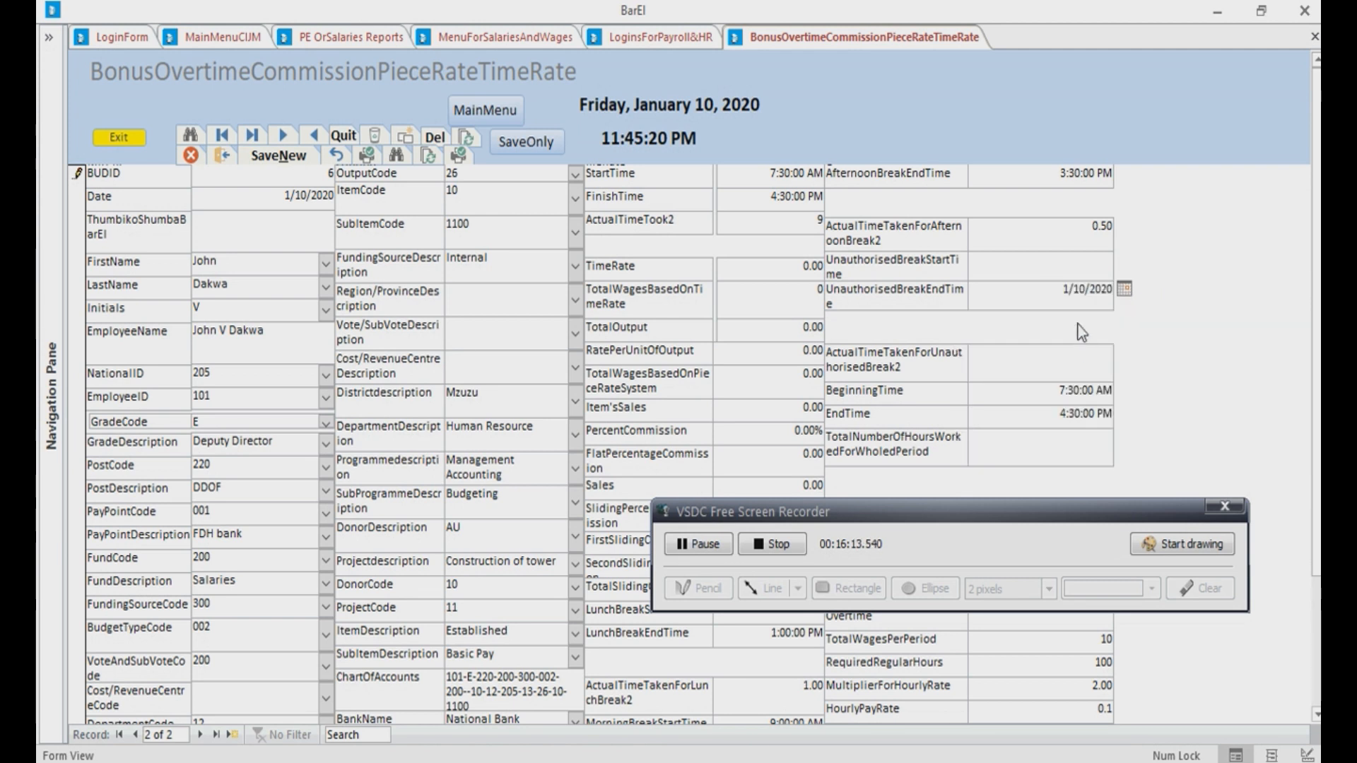
{"action": "key", "text": "BackSpace"}
{"action": "key", "text": "BackSpace"}
{"action": "key", "text": "BackSpace"}
{"action": "key", "text": "BackSpace"}
{"action": "key", "text": "BackSpace"}
{"action": "key", "text": "BackSpace"}
{"action": "key", "text": "BackSpace"}
{"action": "key", "text": "BackSpace"}
{"action": "key", "text": "BackSpace"}
Retry 4 as the UnauthorisedBreakStartTime and empty the field again
{"action": "left_click", "coordinate": [1080, 261]}
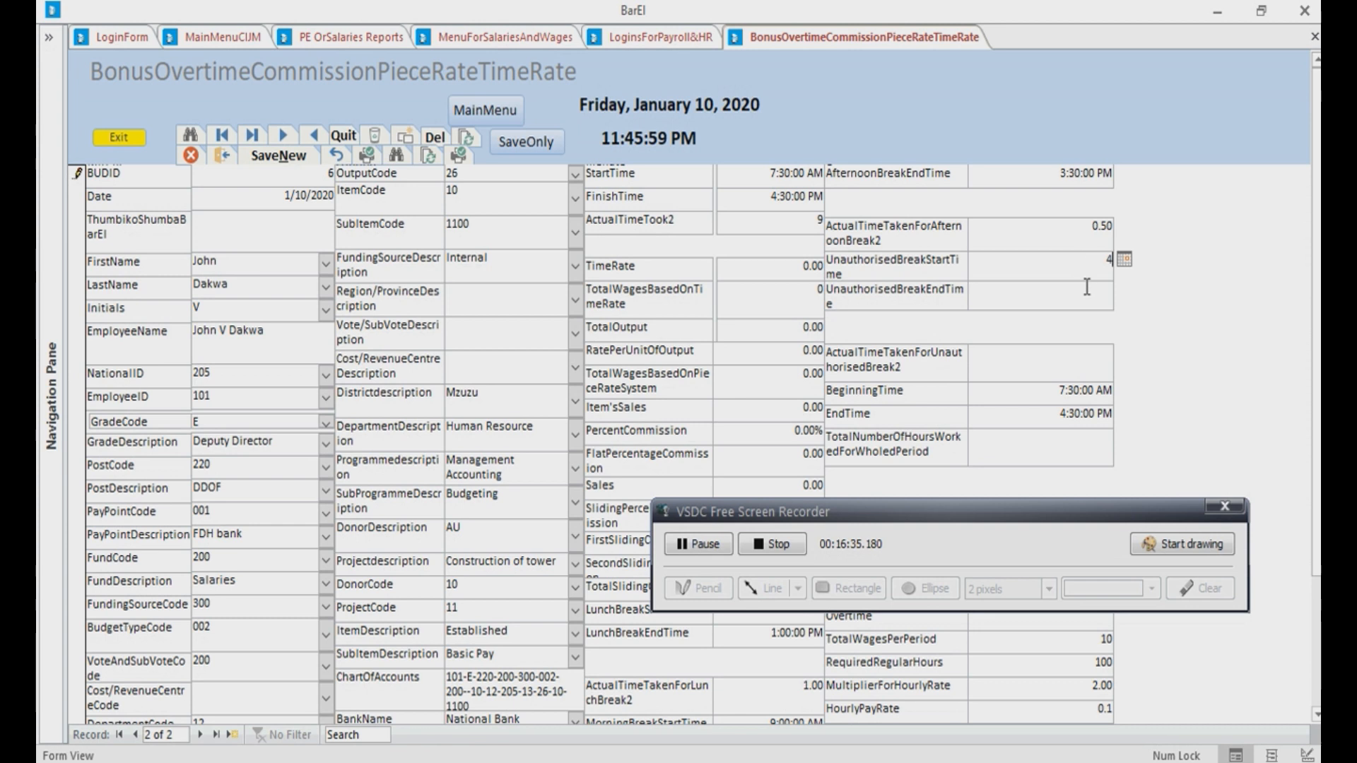
{"action": "left_click", "coordinate": [1087, 295]}
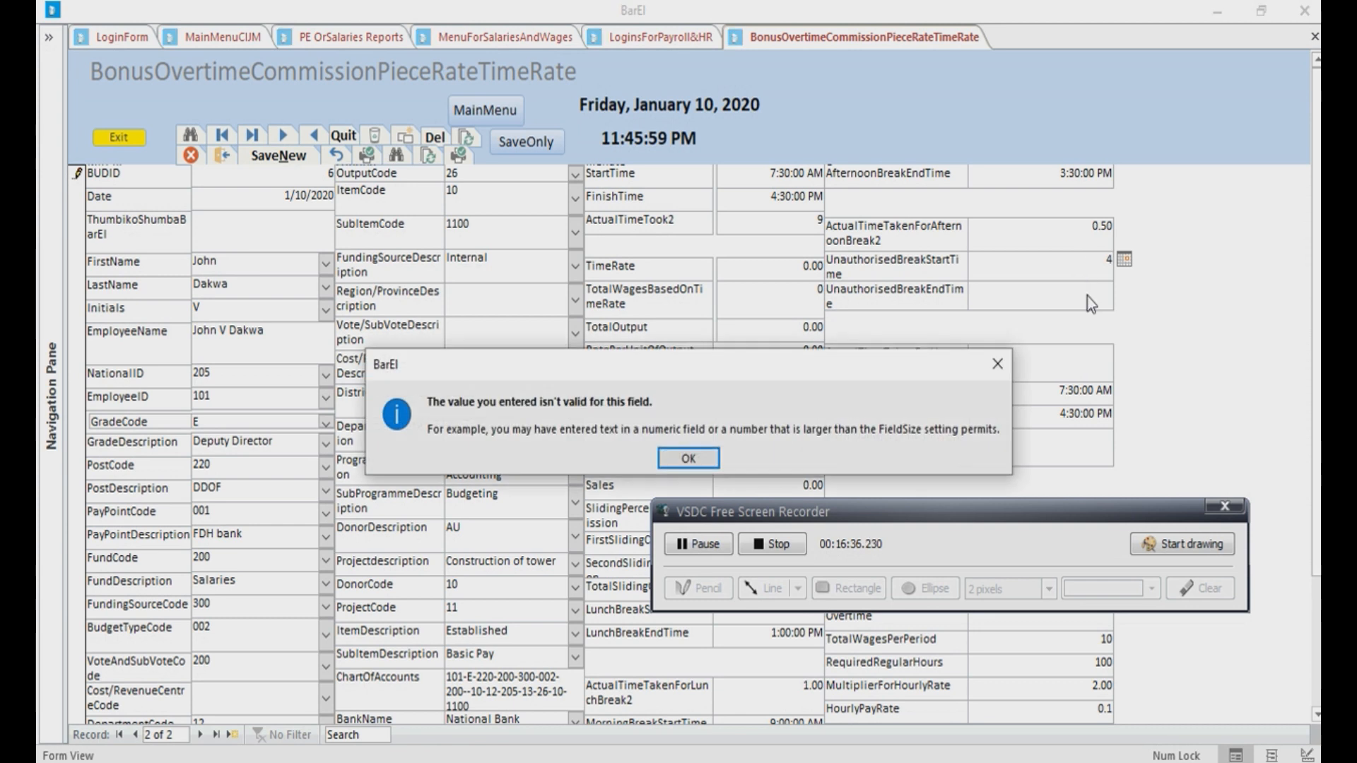
{"action": "left_click", "coordinate": [707, 460]}
{"action": "left_click", "coordinate": [1014, 385]}
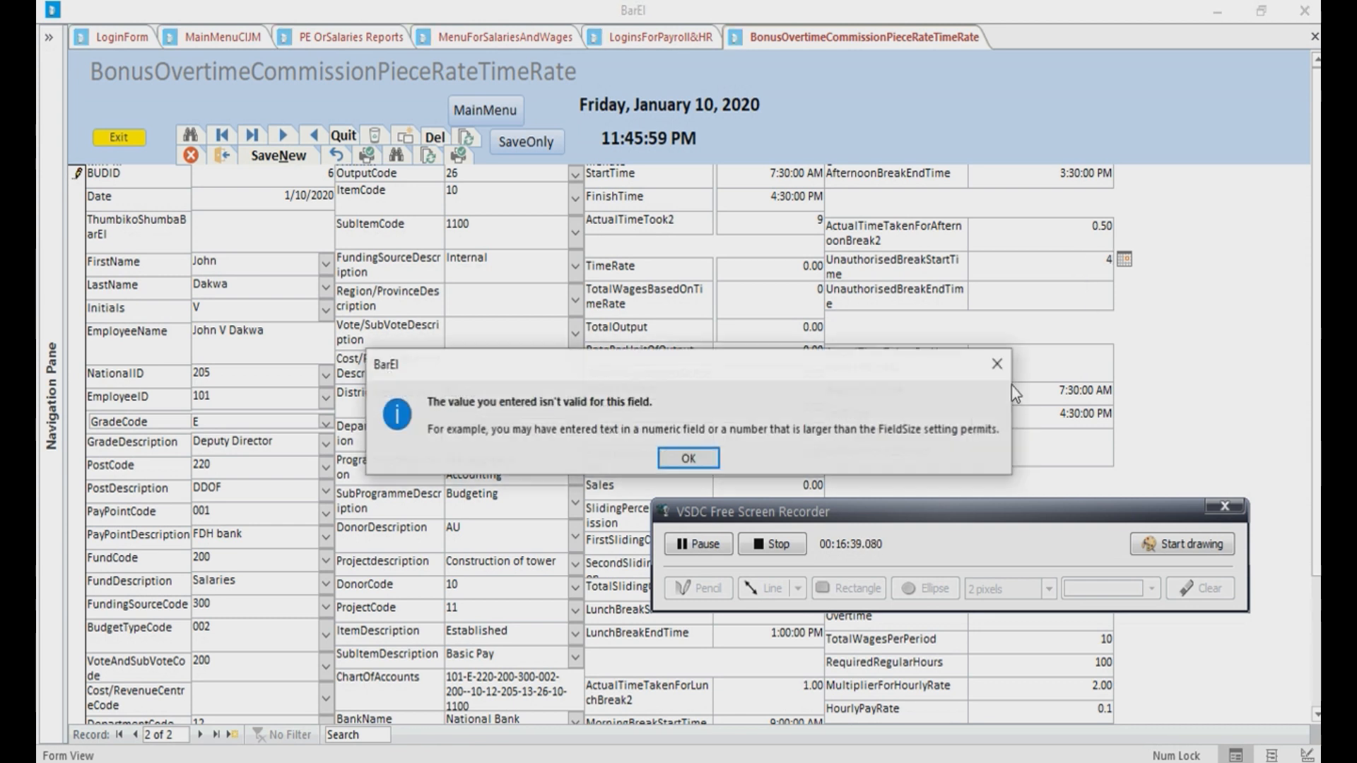
{"action": "left_click", "coordinate": [997, 366]}
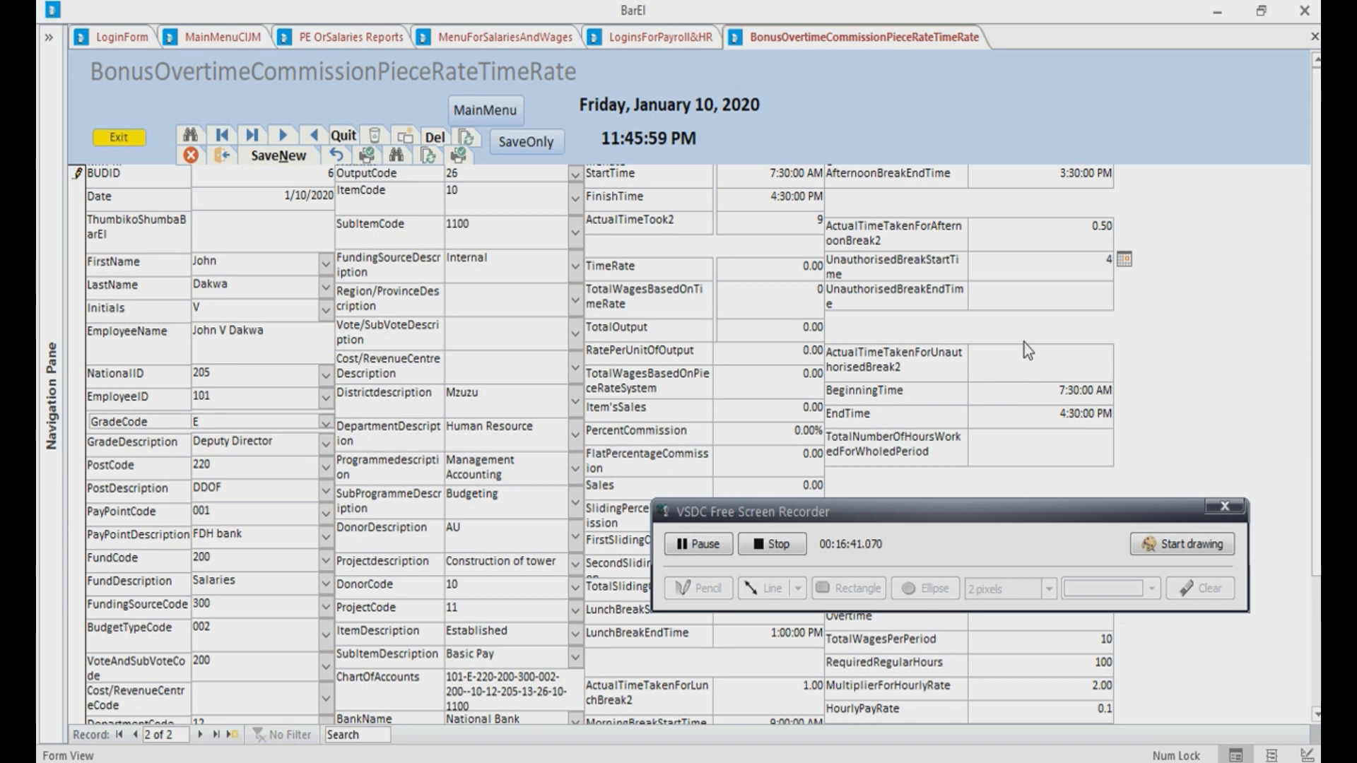
{"action": "key", "text": "BackSpace"}
Examine the record's hours worked, Overtime, TotalWagesPerPeriod and OvertimePay fields
{"action": "left_click", "coordinate": [1015, 355]}
{"action": "left_click", "coordinate": [1032, 523]}
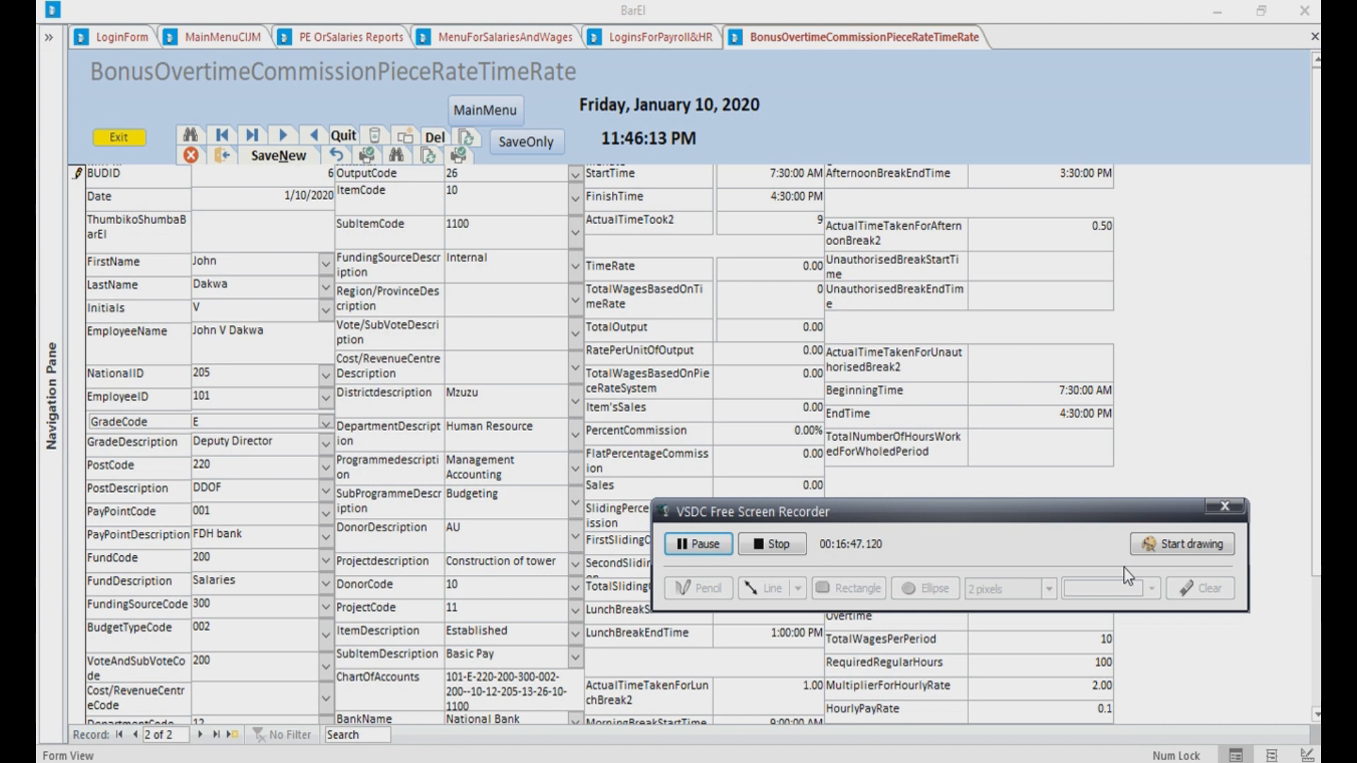
{"action": "left_click", "coordinate": [1314, 714]}
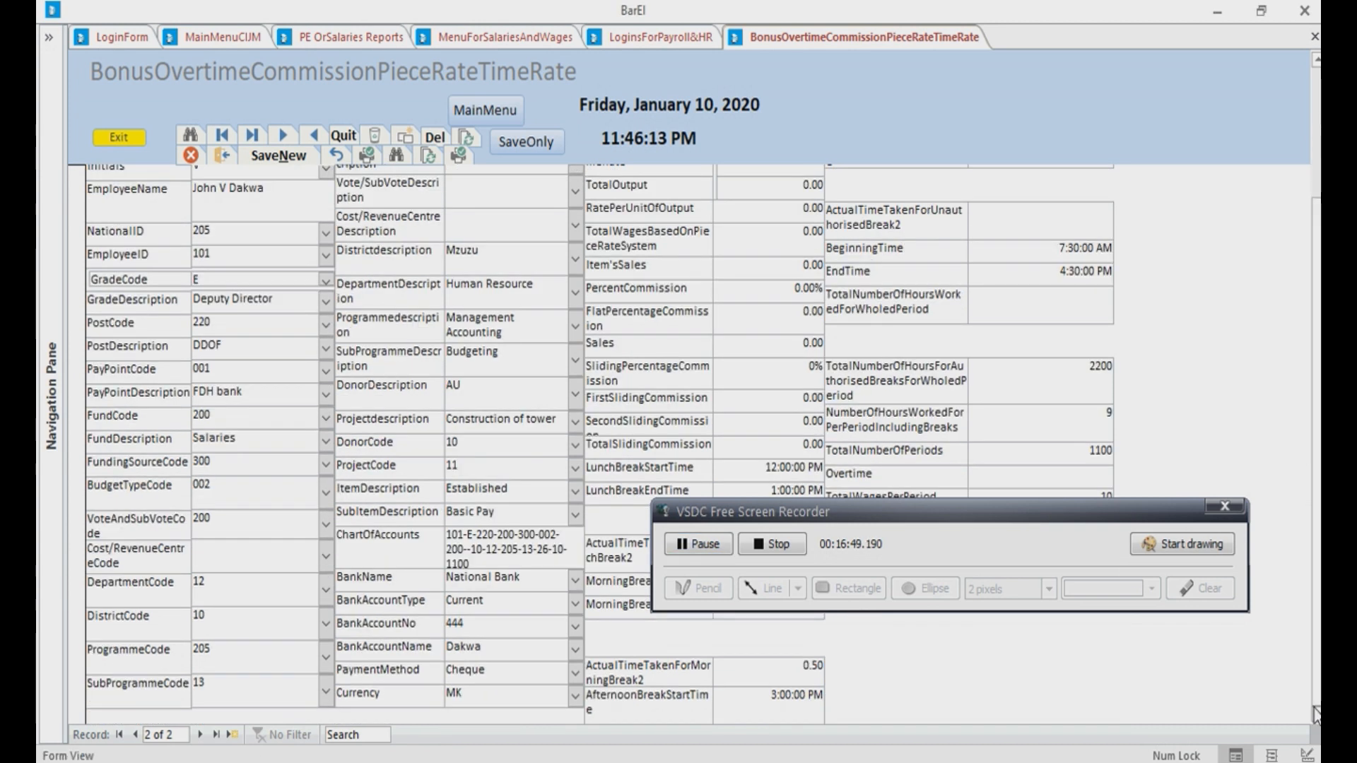
{"action": "left_click_drag", "start_coordinate": [1138, 514], "coordinate": [954, 252]}
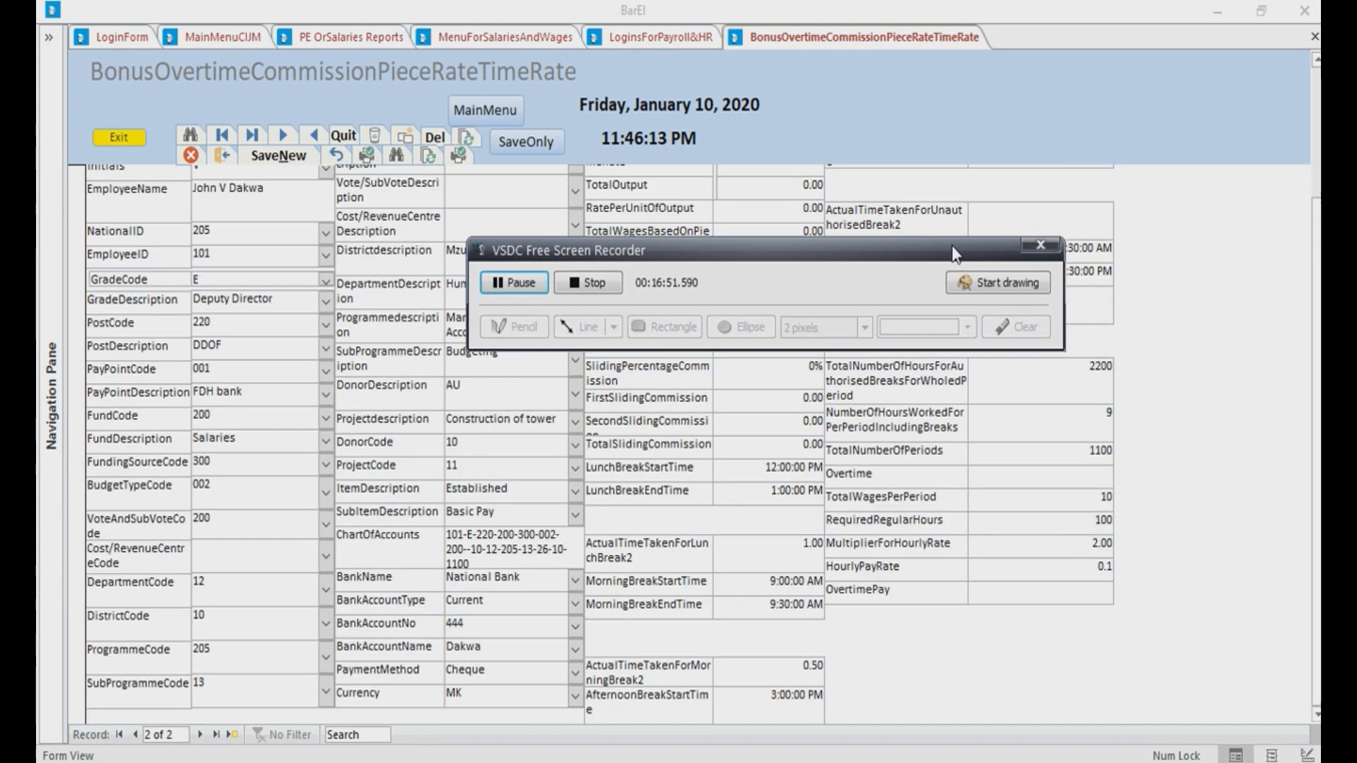
{"action": "left_click", "coordinate": [1058, 478]}
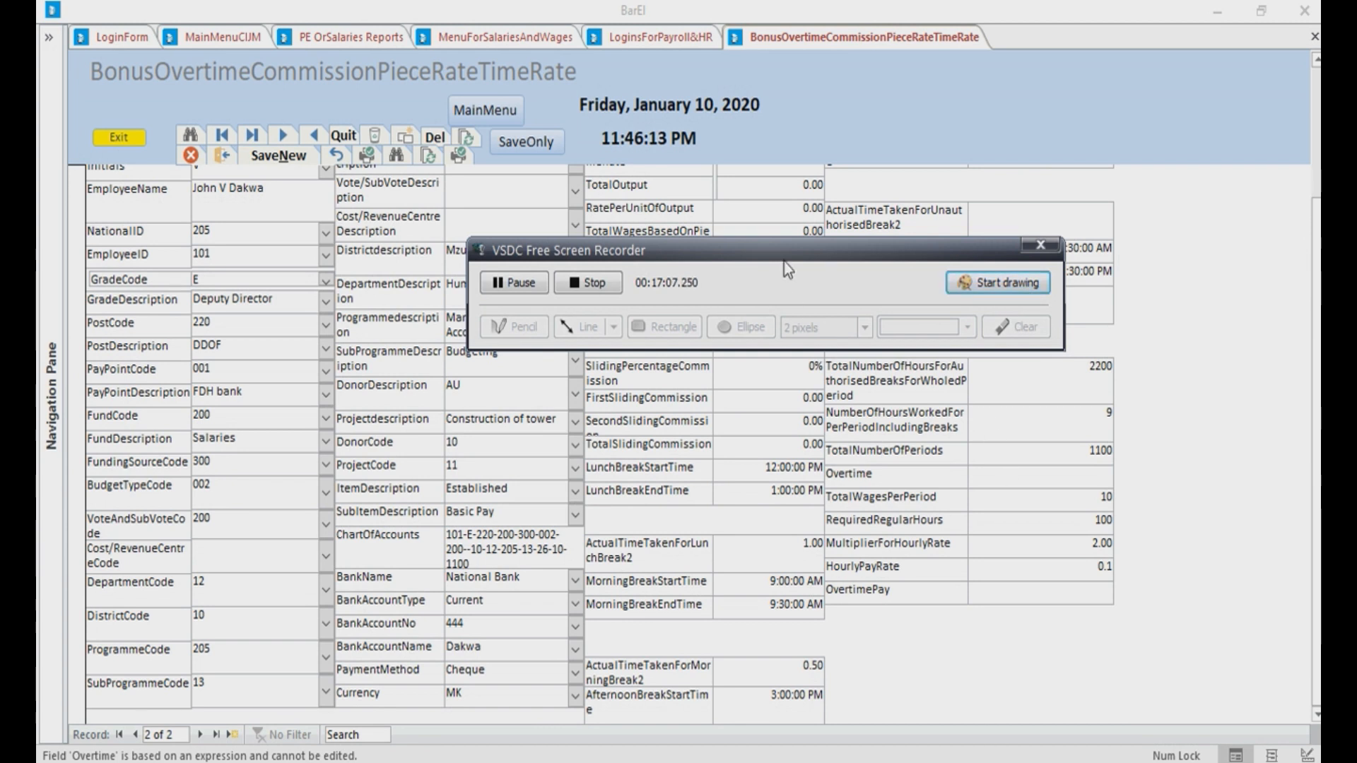
{"action": "left_click_drag", "start_coordinate": [796, 254], "coordinate": [932, 319]}
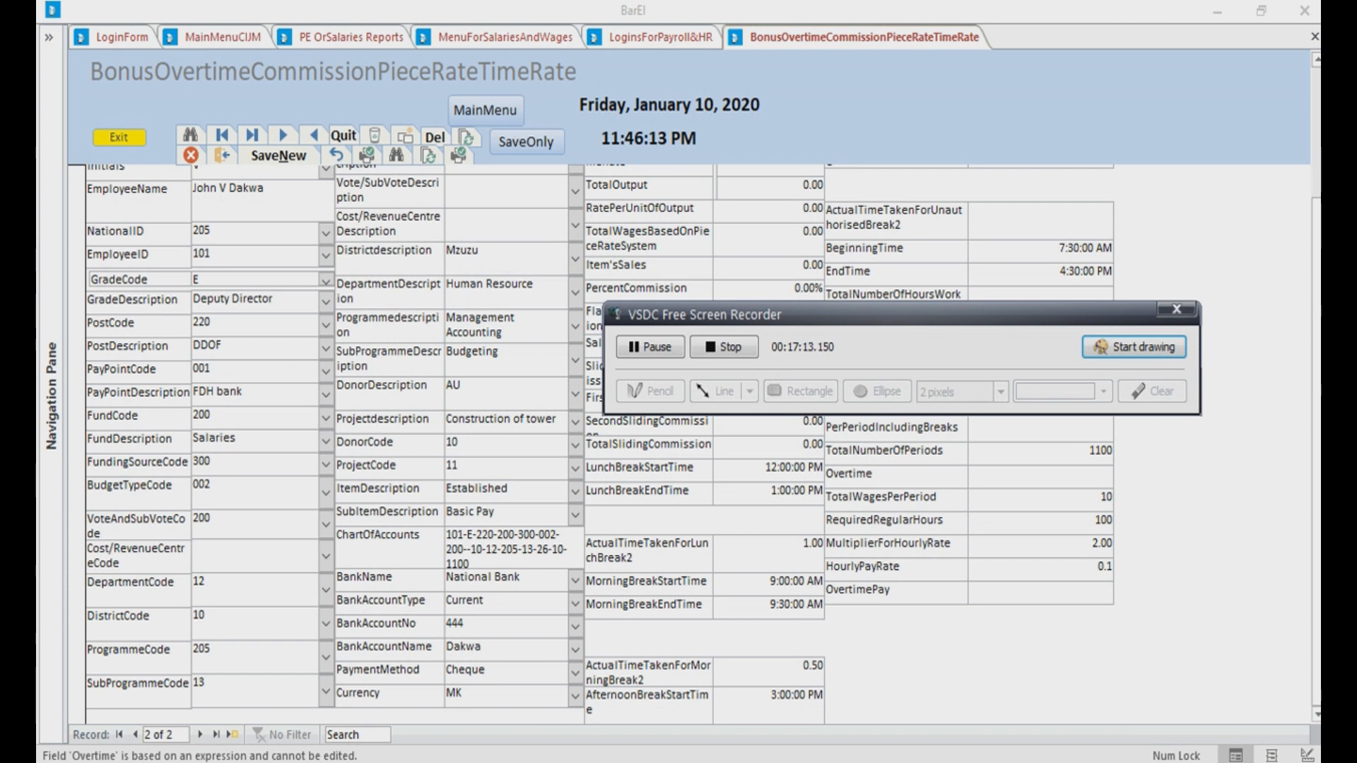
Set Region/ProvinceDescription to South and Cost/RevenueCentreCode to 101, and save the record without starting a new one
{"action": "scroll", "coordinate": [1079, 549], "scroll_direction": "up", "scroll_amount": 3}
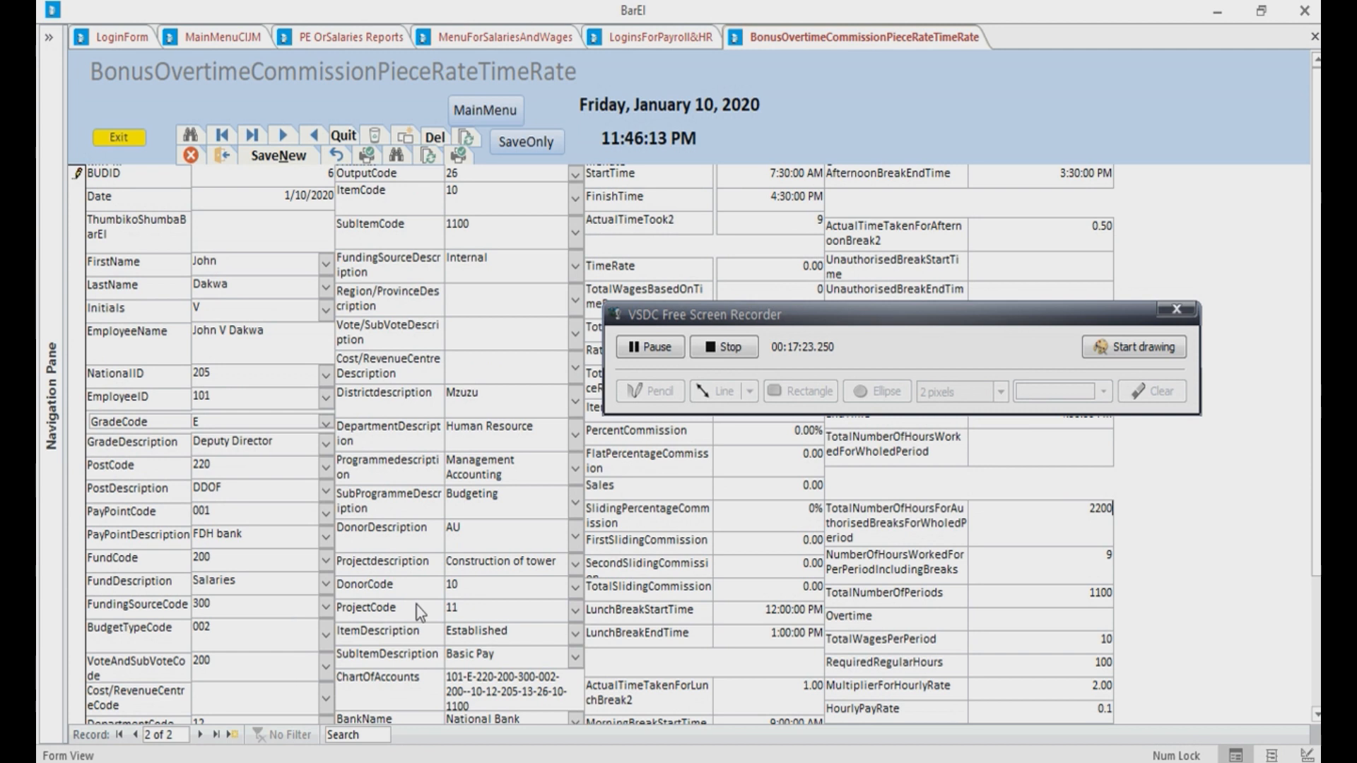
{"action": "left_click", "coordinate": [574, 301]}
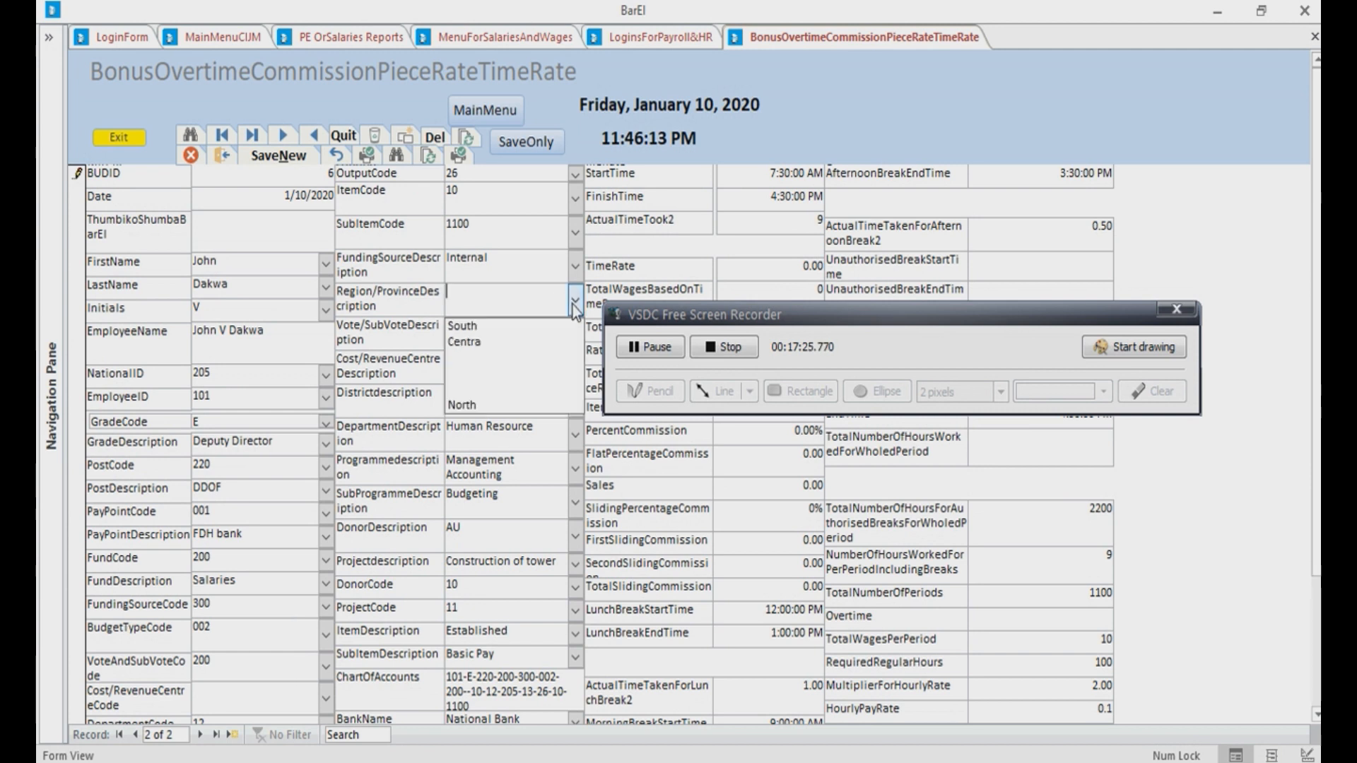
{"action": "left_click", "coordinate": [462, 333]}
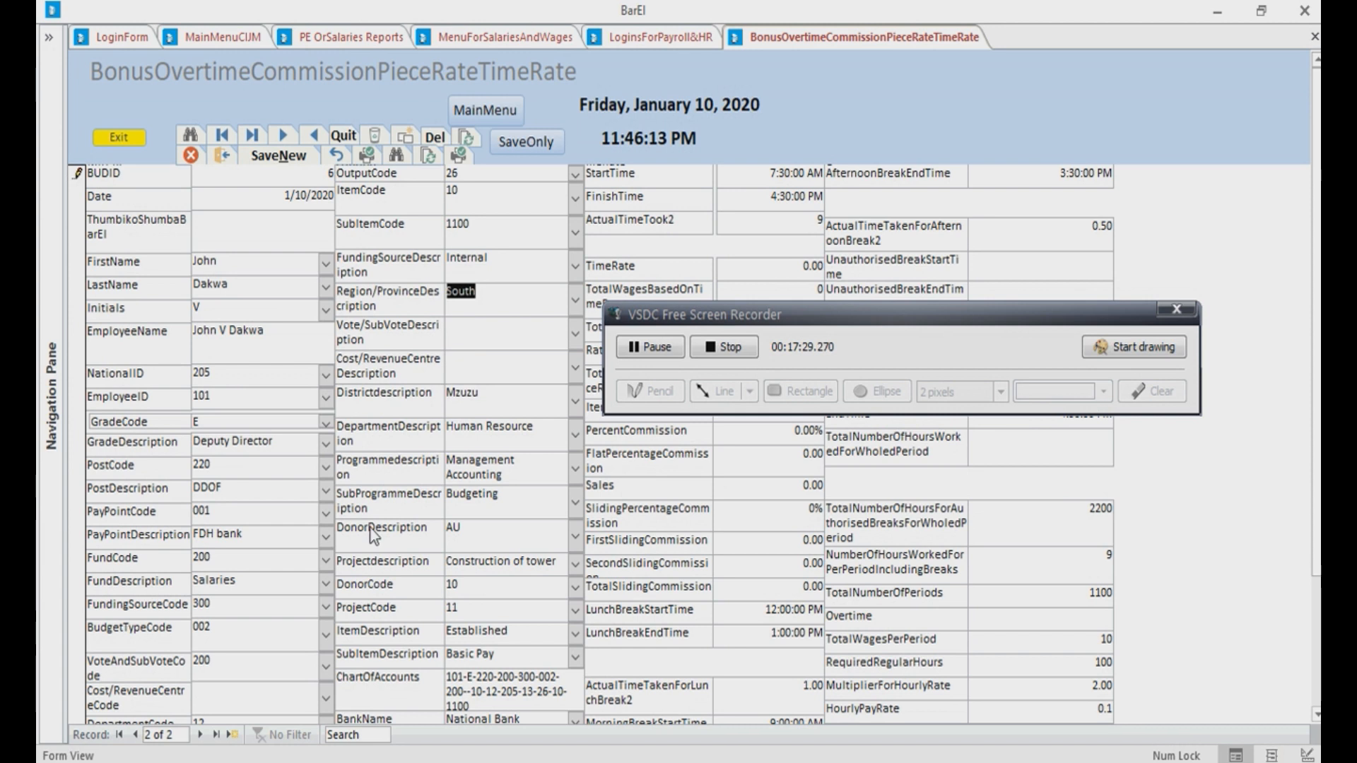
{"action": "left_click", "coordinate": [326, 702]}
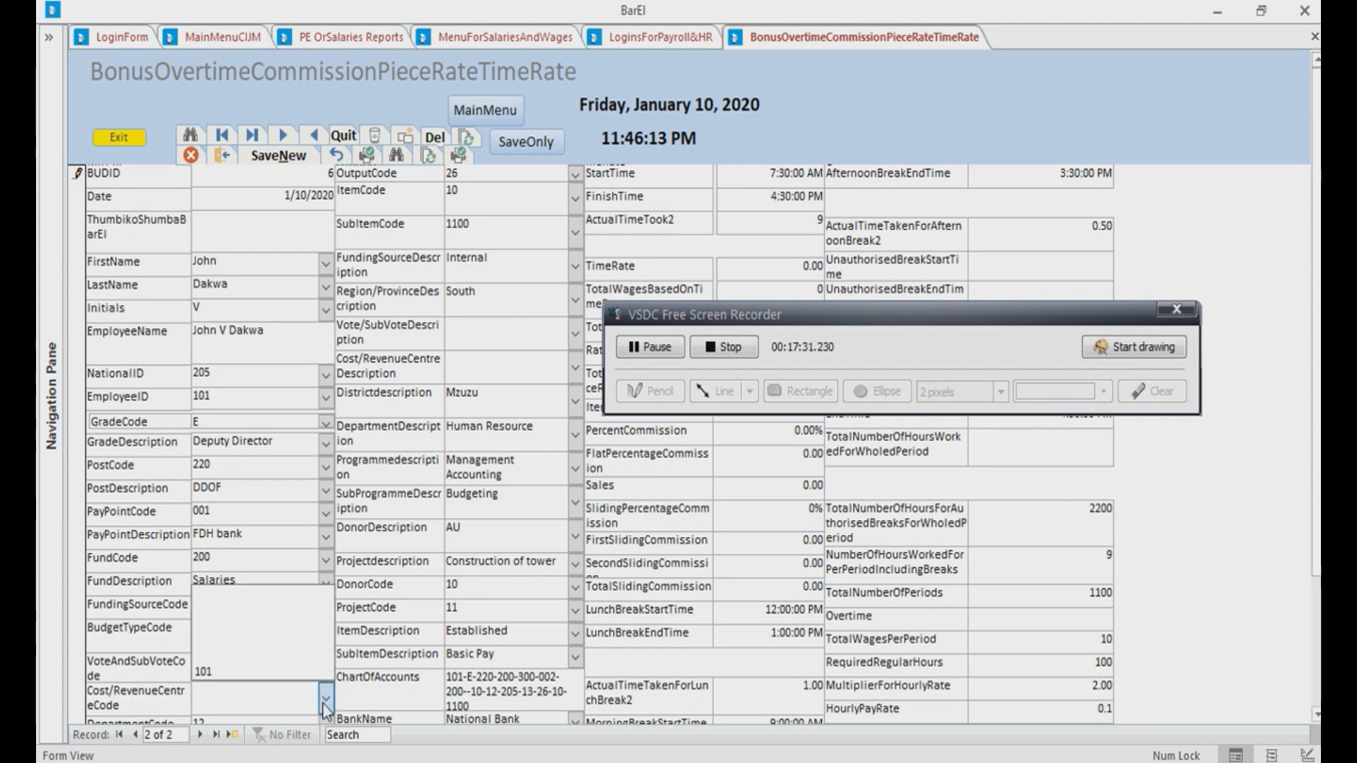
{"action": "left_click", "coordinate": [225, 679]}
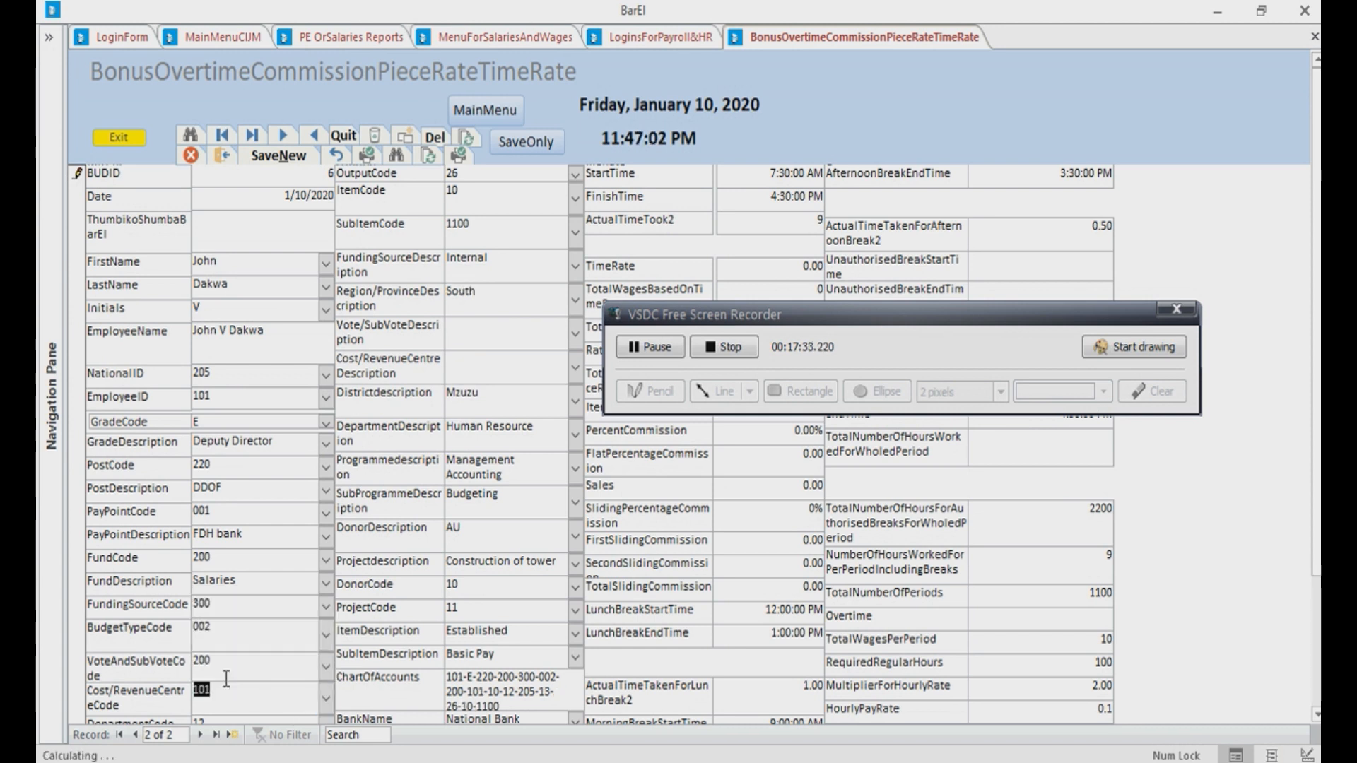
{"action": "left_click", "coordinate": [1316, 715]}
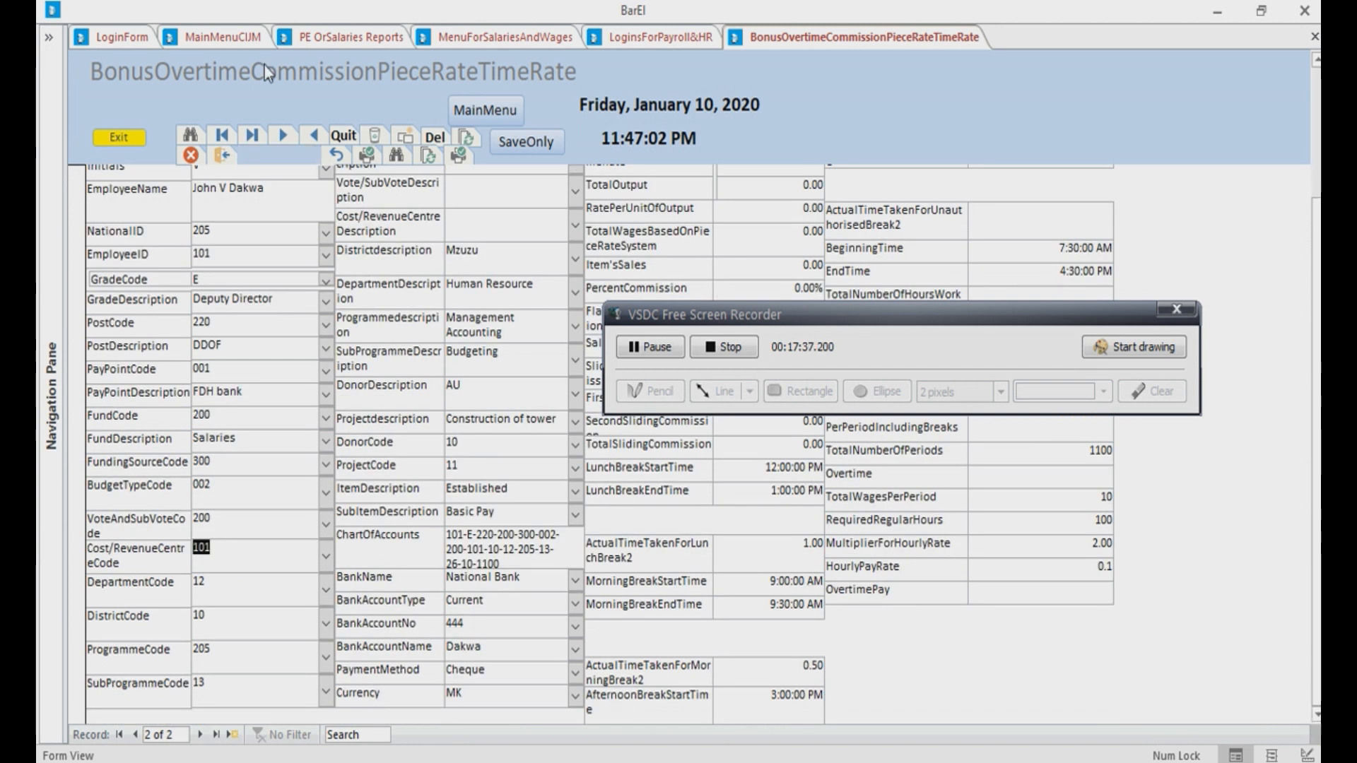
{"action": "left_click", "coordinate": [509, 140]}
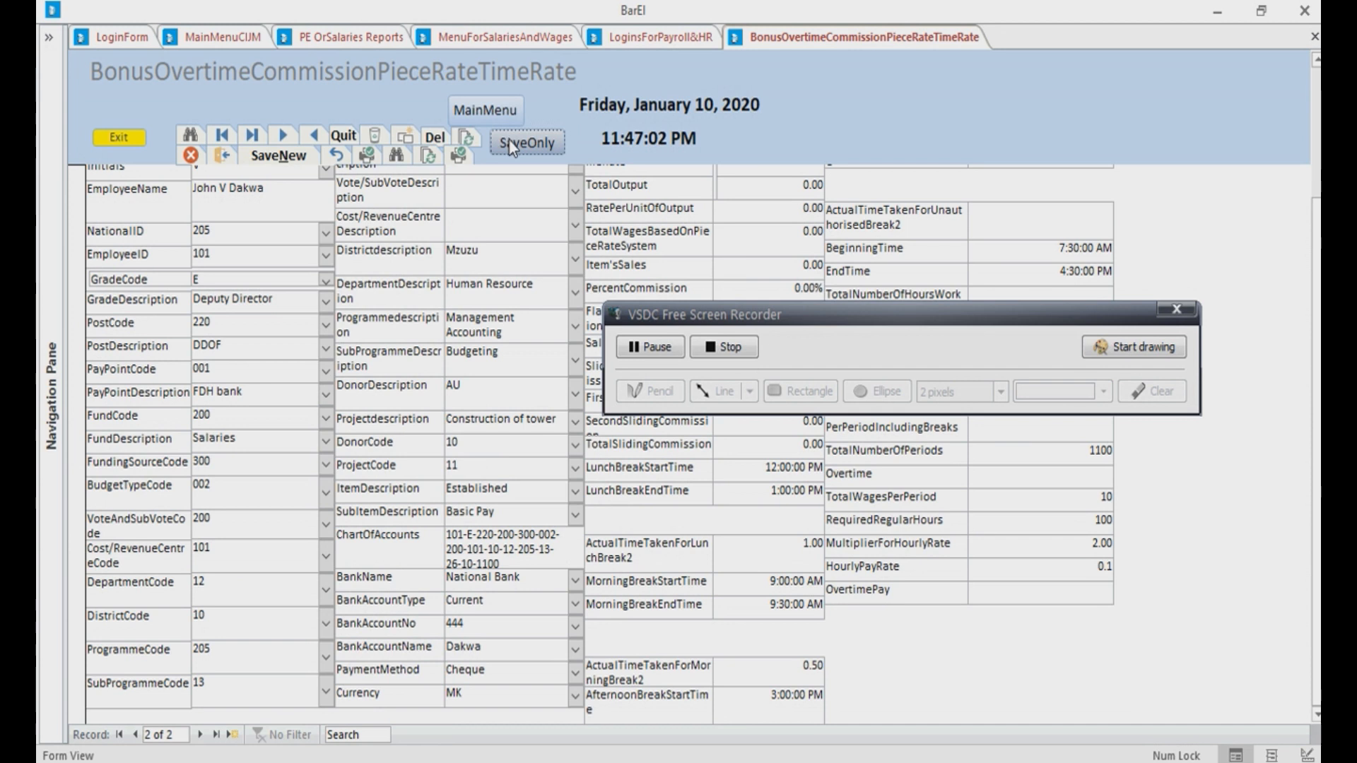
Run the BonusOvertimeCommissionPieceRateTimeRateQFilterByEmpID query with the Human Resources professional officer's employee ID, view the record's columns and close the query
{"action": "left_click", "coordinate": [613, 44]}
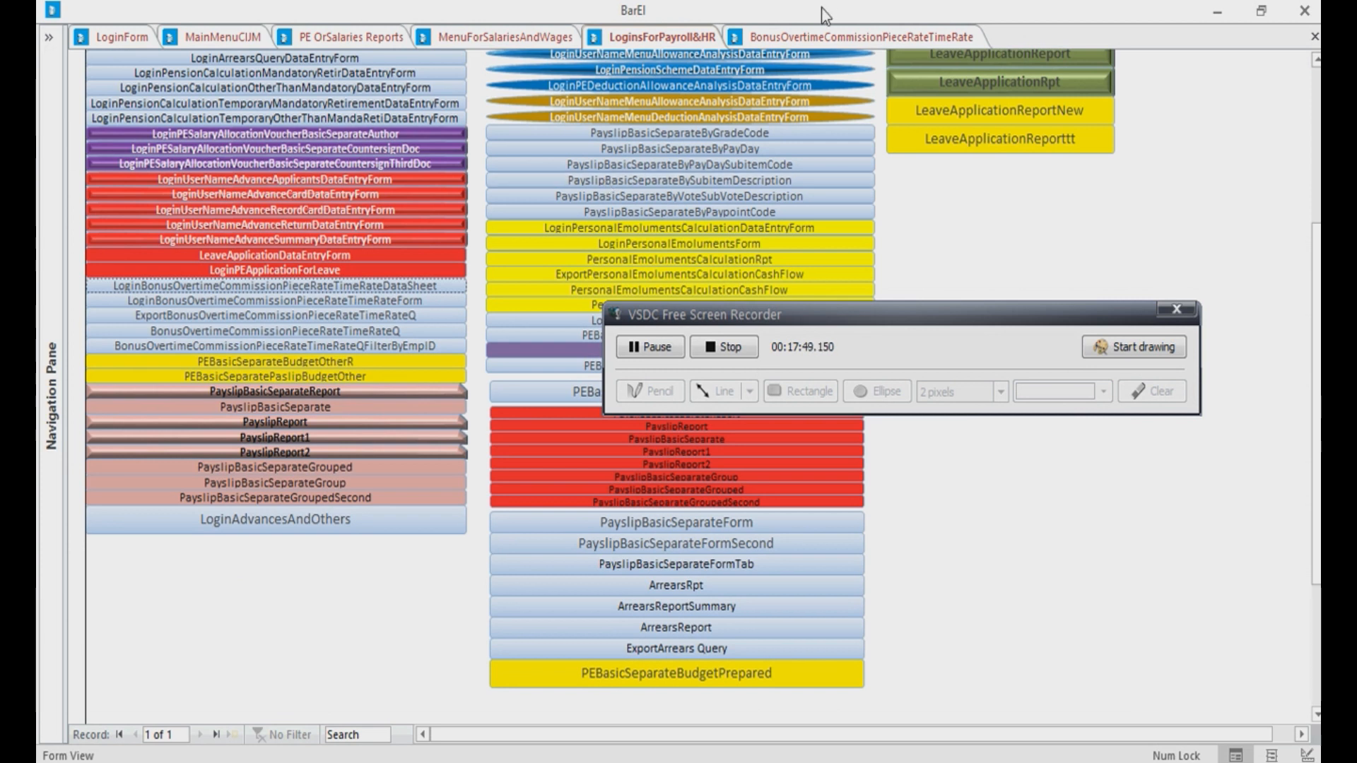
{"action": "left_click", "coordinate": [820, 39]}
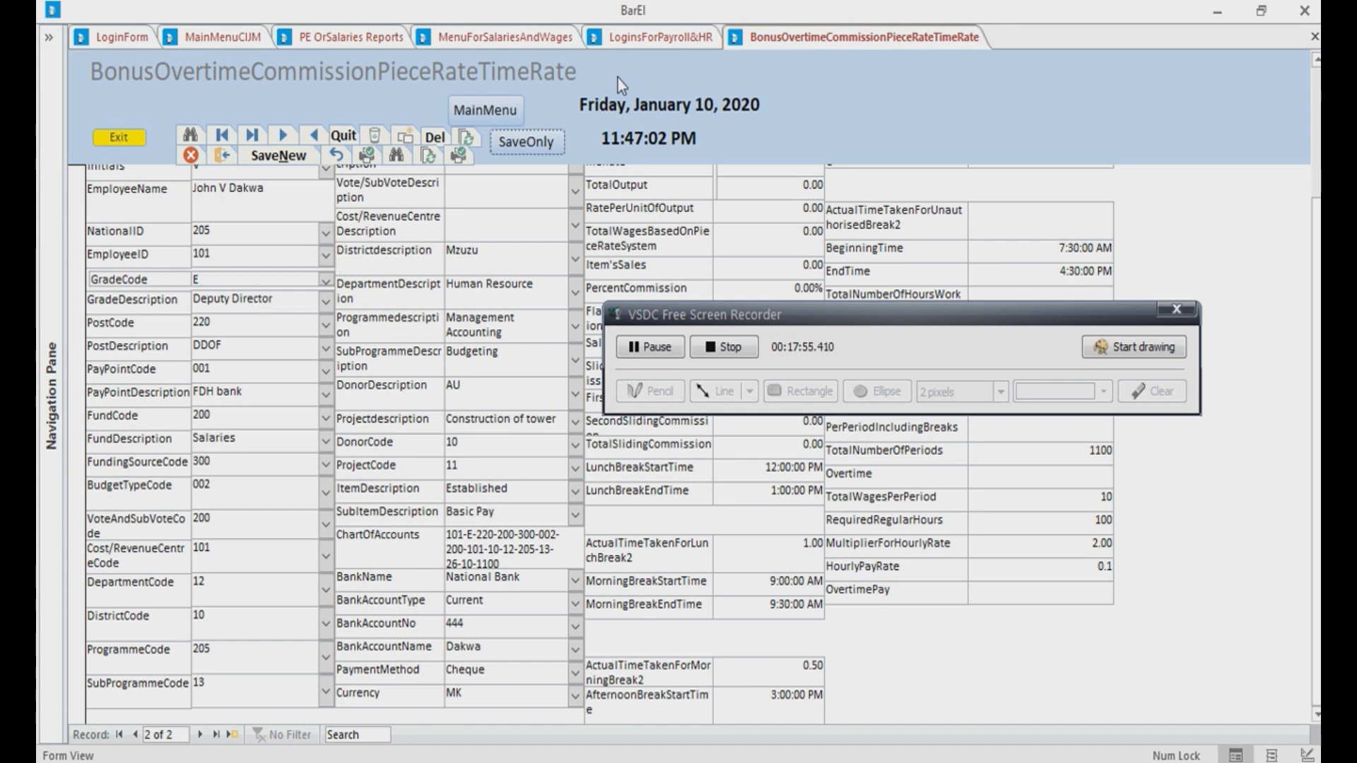
{"action": "left_click", "coordinate": [643, 45]}
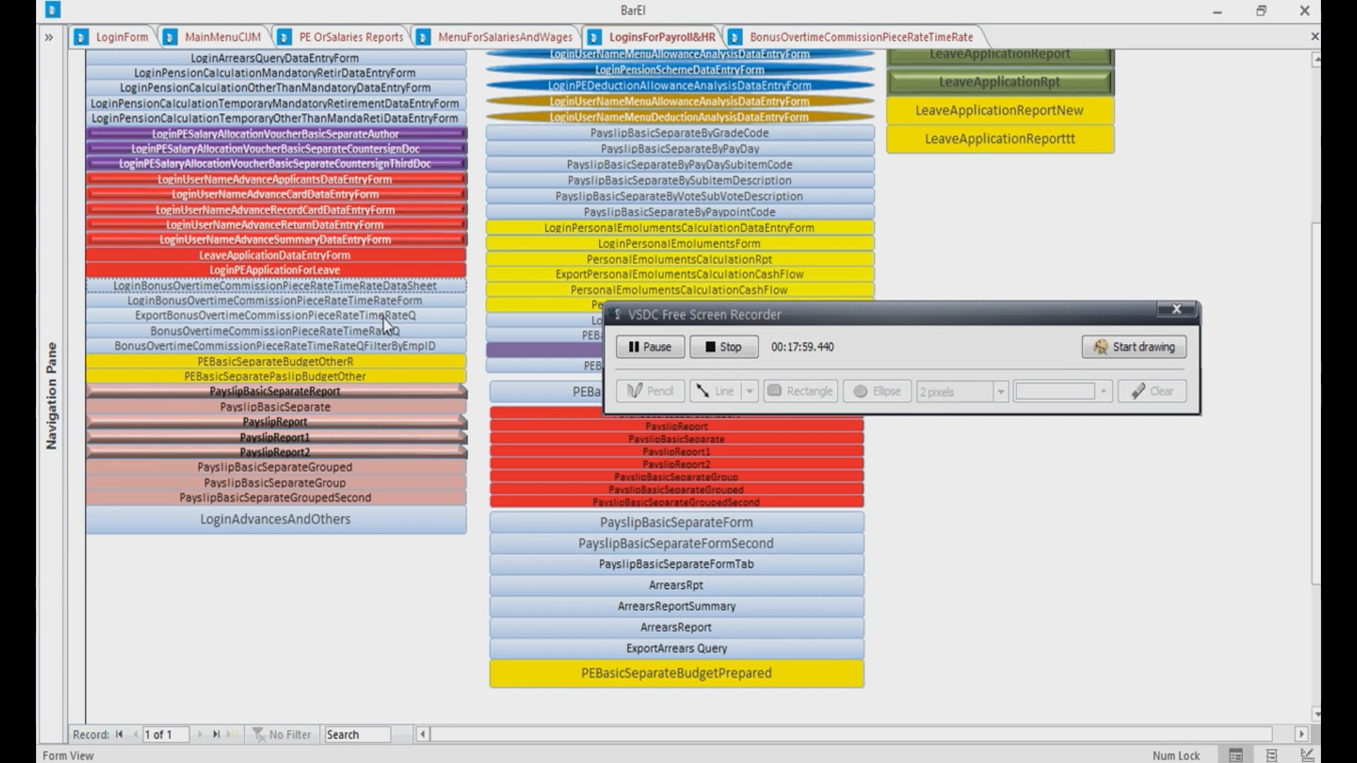
{"action": "left_click", "coordinate": [379, 345]}
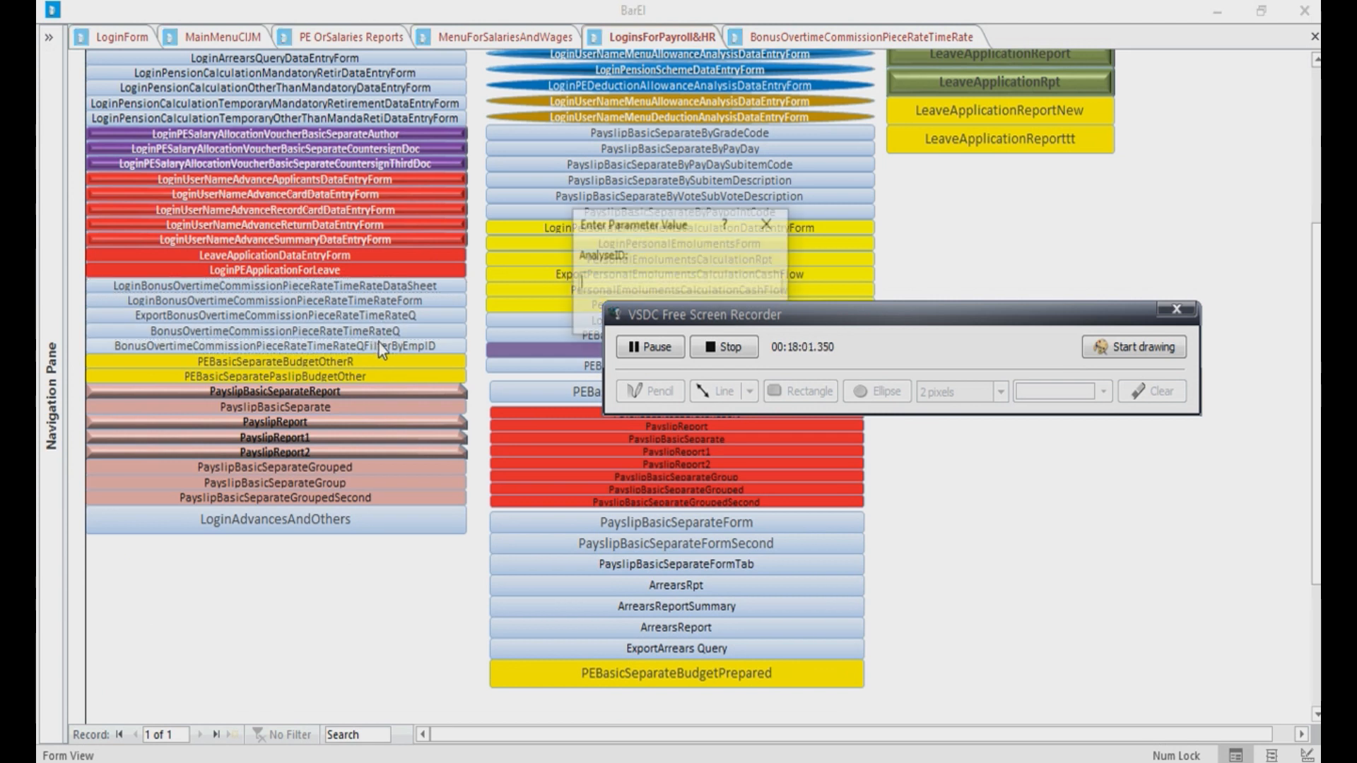
{"action": "left_click_drag", "start_coordinate": [742, 306], "coordinate": [751, 404]}
{"action": "left_click", "coordinate": [633, 284]}
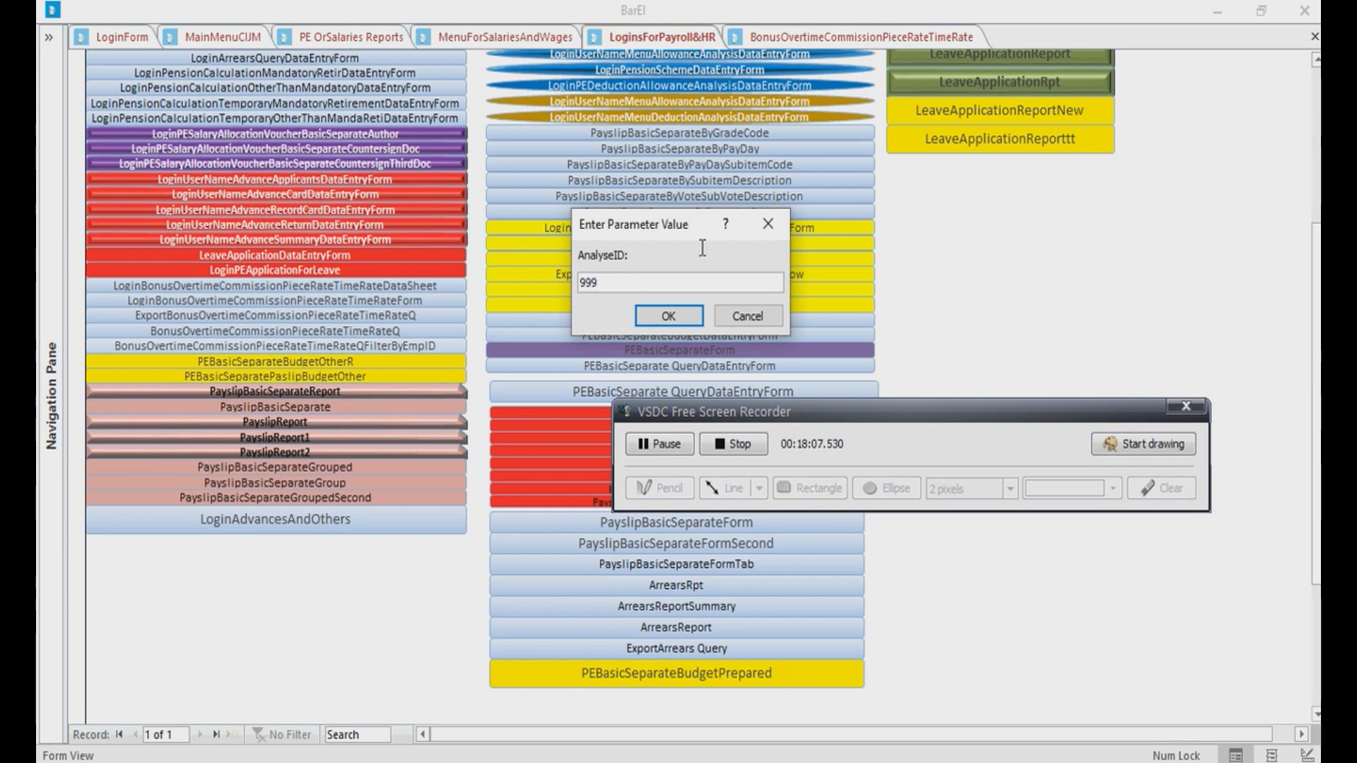
{"action": "left_click", "coordinate": [671, 316]}
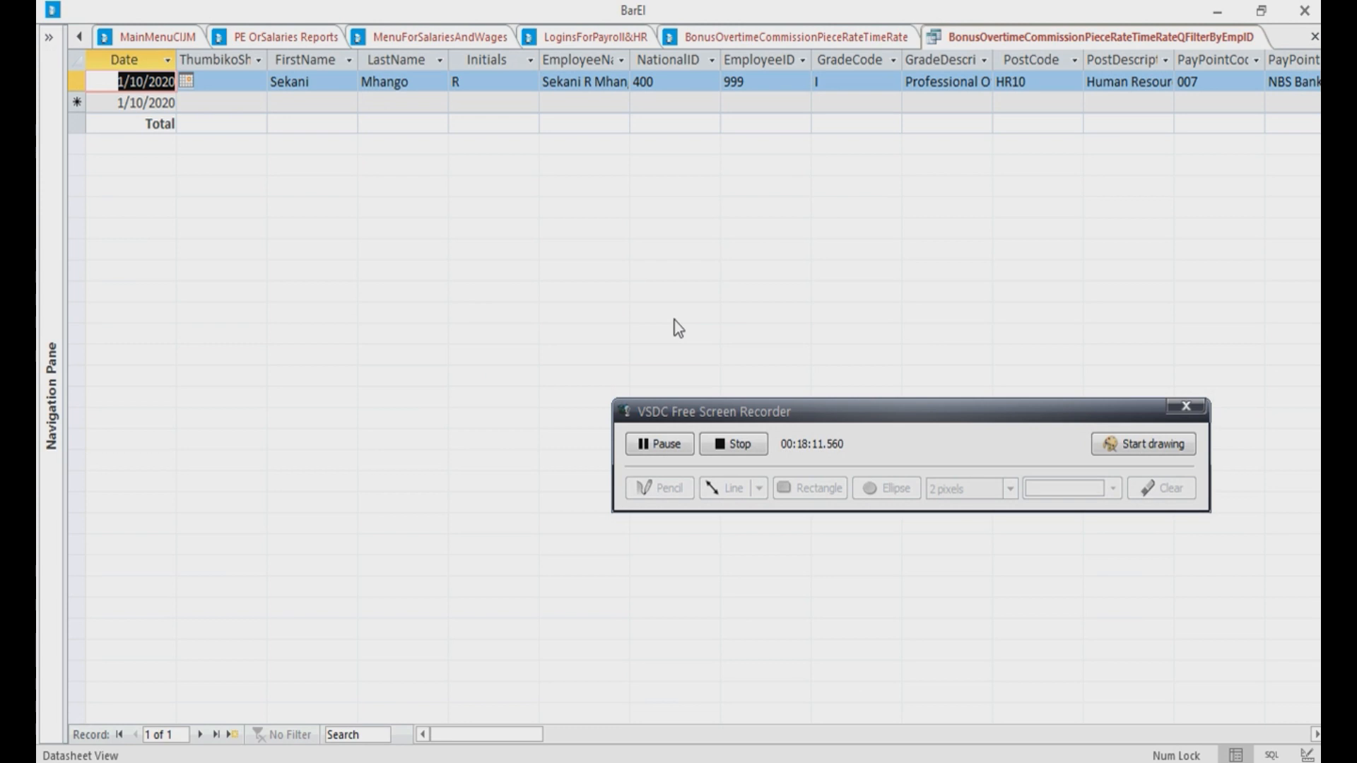
{"action": "left_click", "coordinate": [1314, 735]}
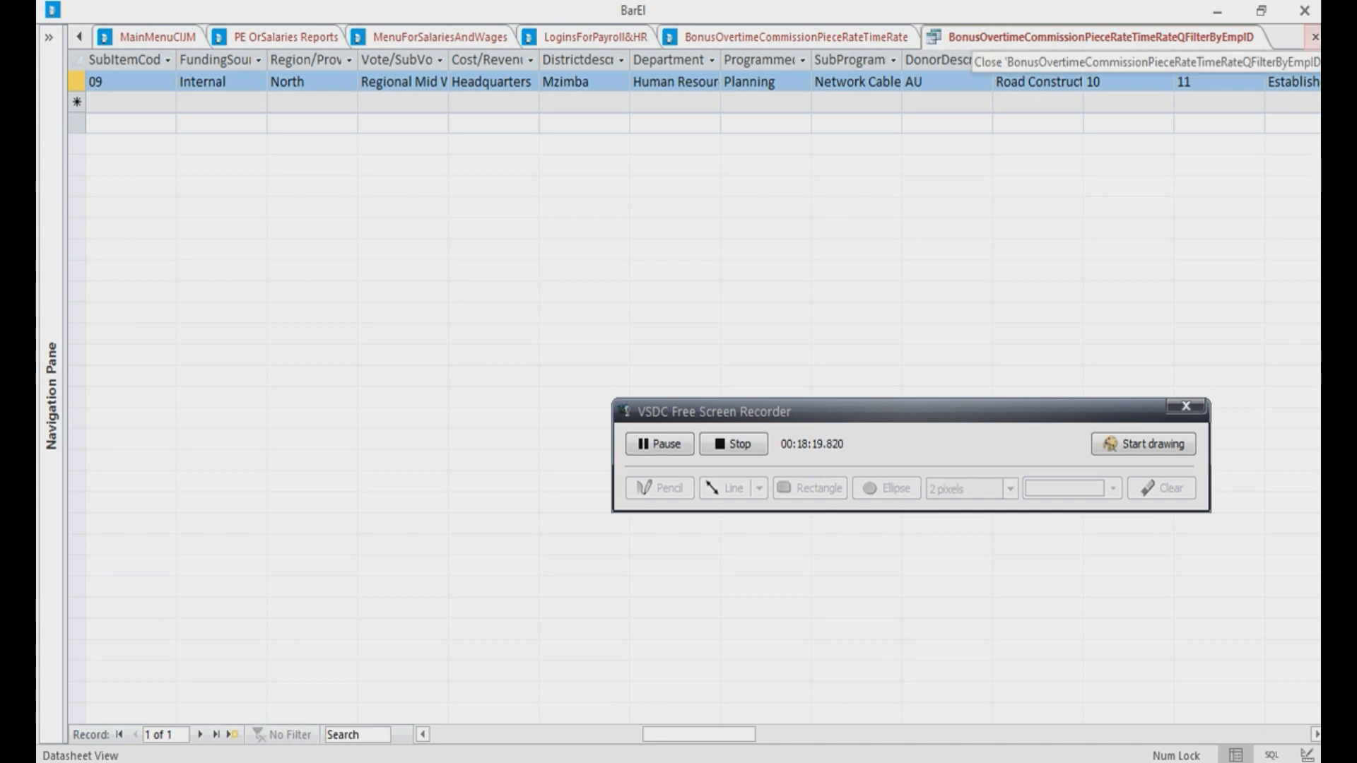
{"action": "left_click", "coordinate": [1315, 36]}
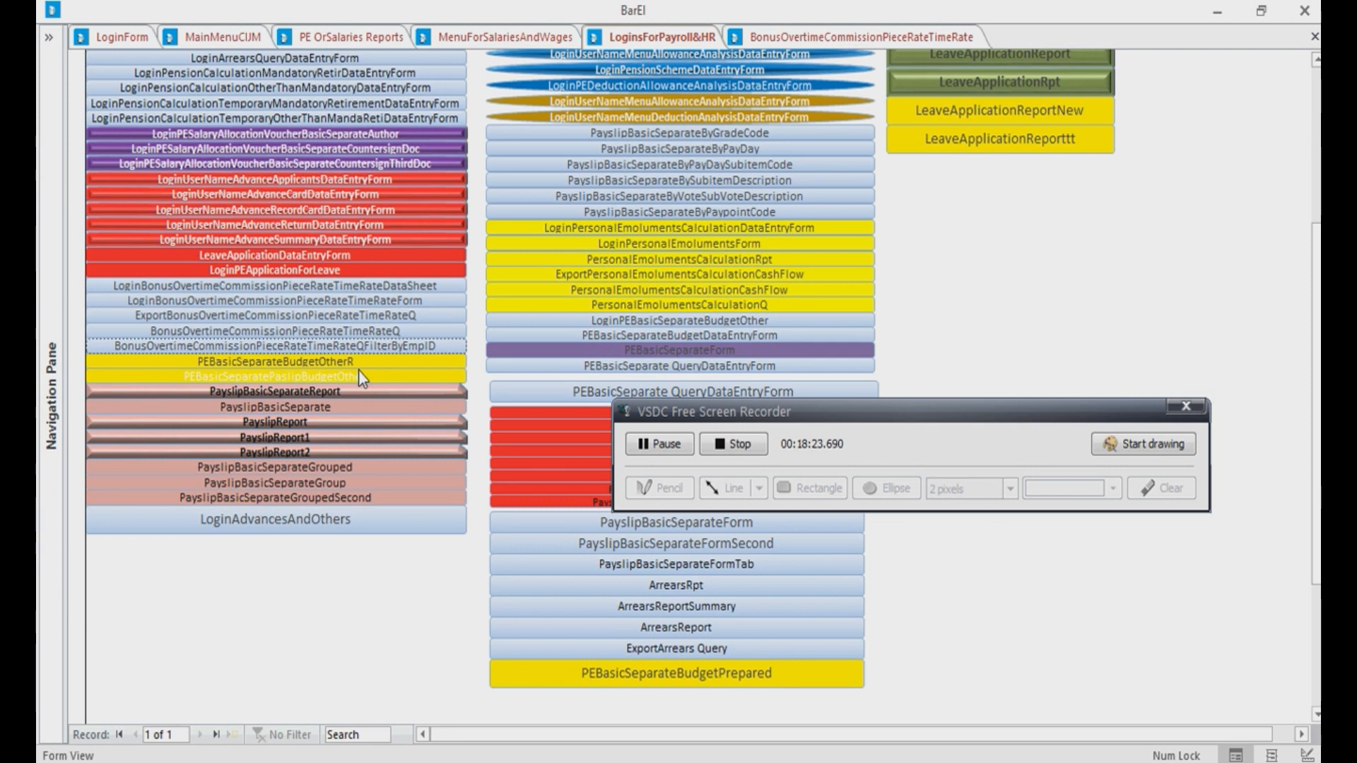
Run the query filtered by employee again with the Deputy Director's employee ID, view the returned record and close the query
{"action": "left_click", "coordinate": [370, 347]}
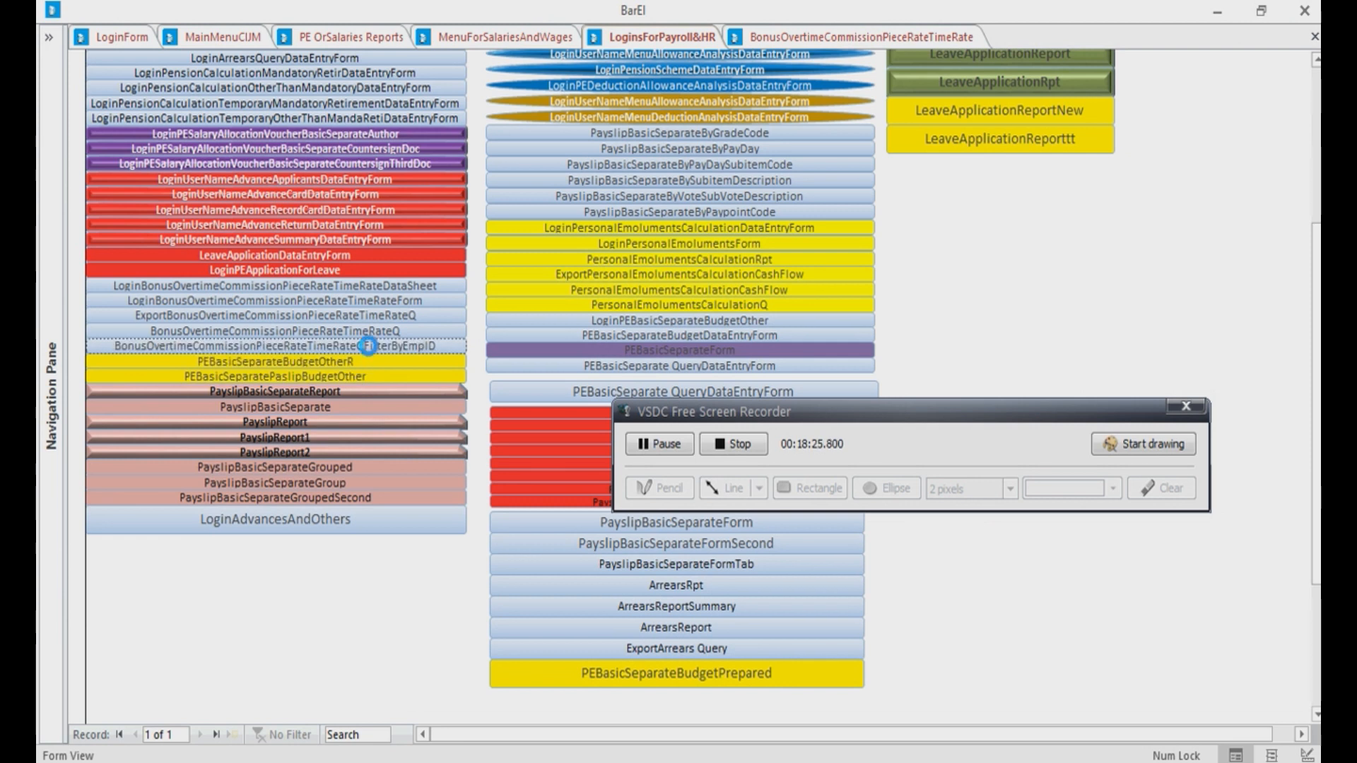
{"action": "type", "text": "101"}
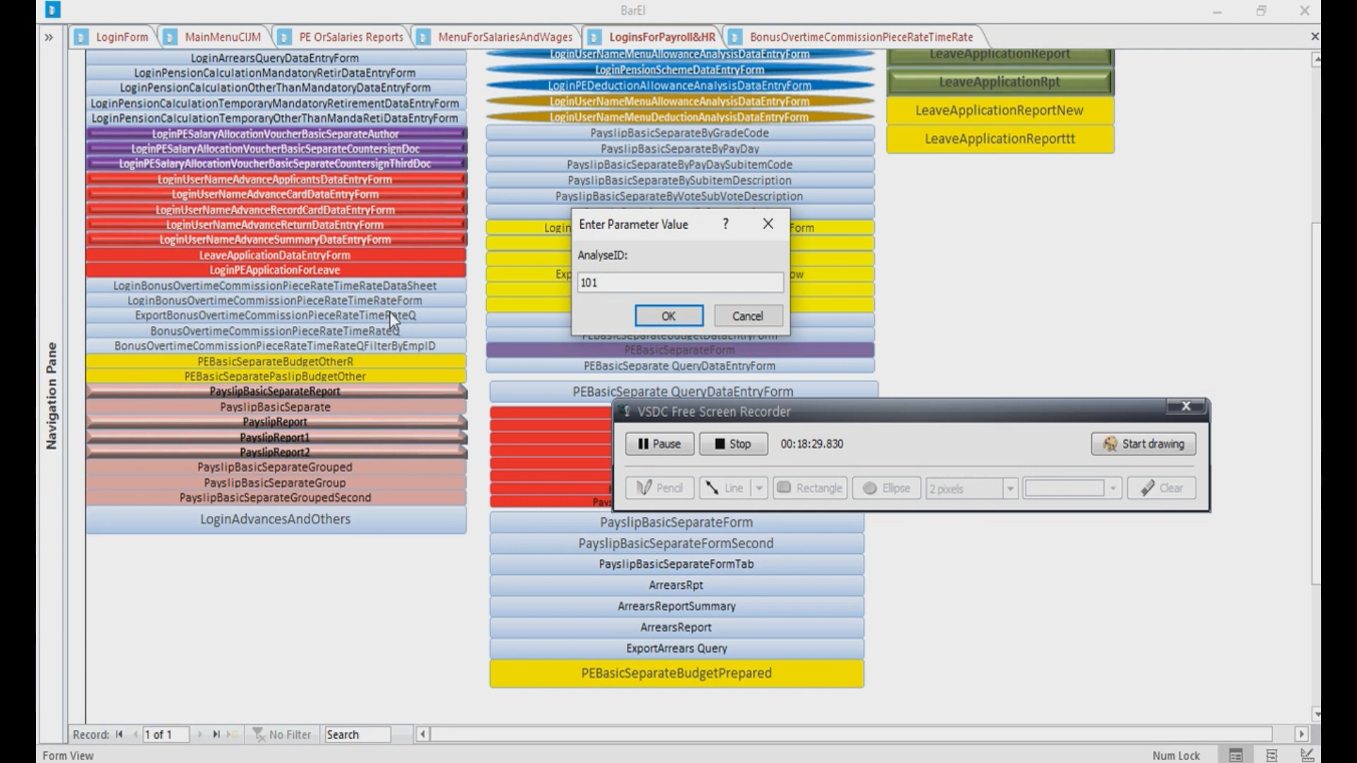
{"action": "left_click", "coordinate": [645, 312]}
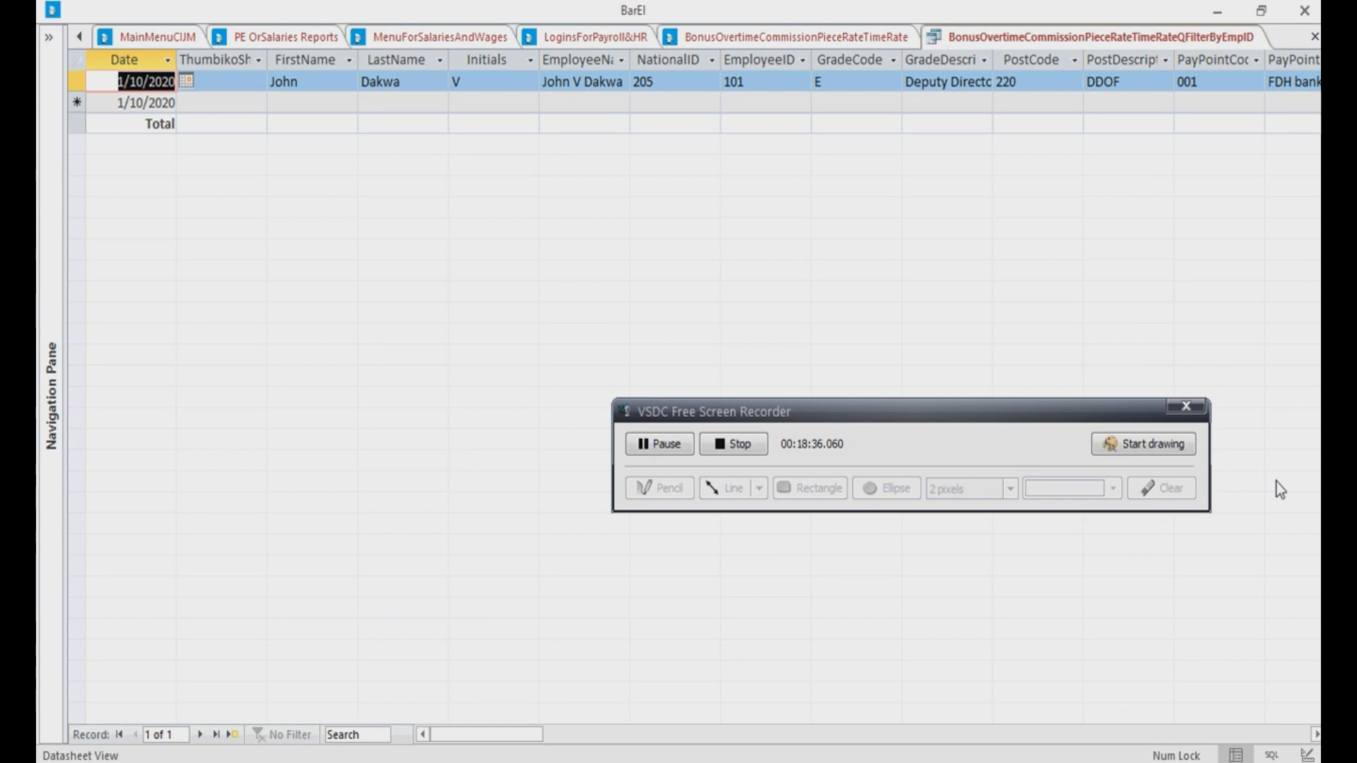
{"action": "left_click", "coordinate": [1314, 734]}
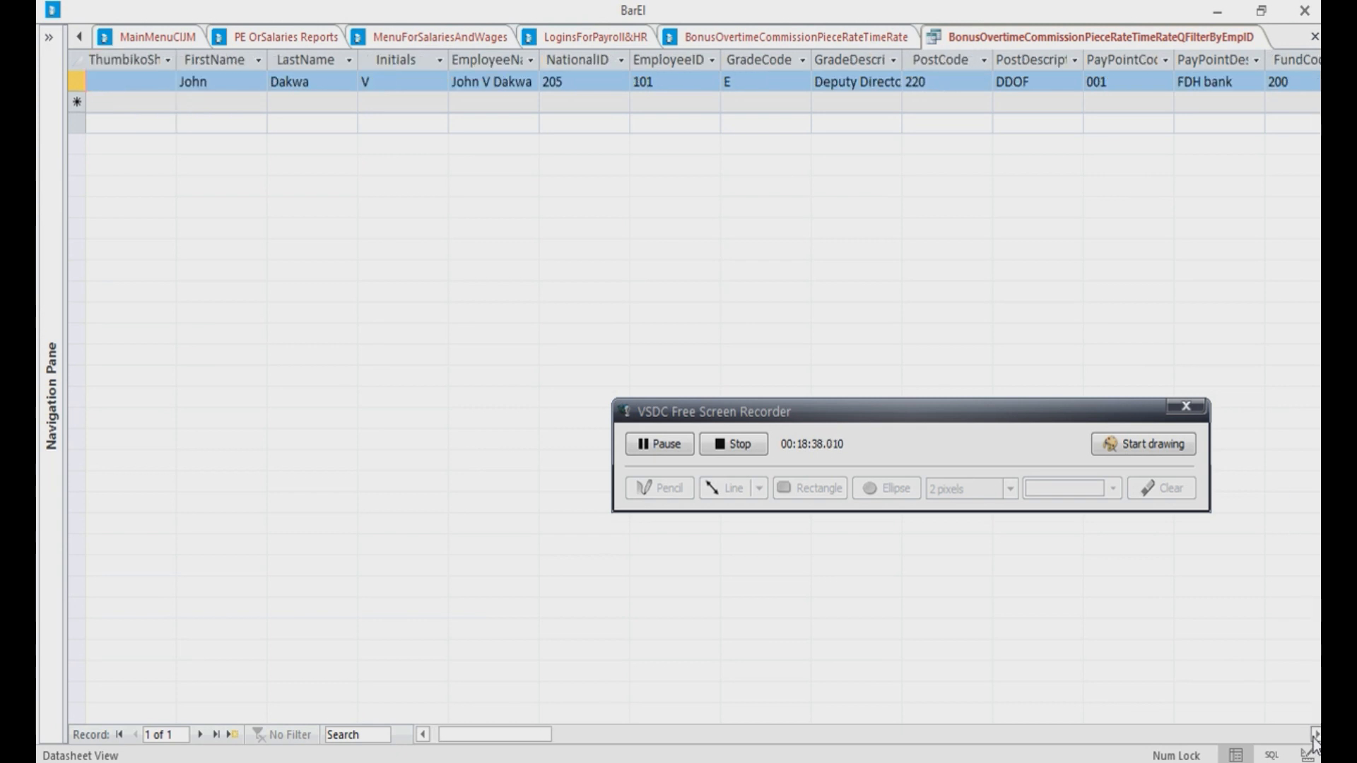
{"action": "left_click", "coordinate": [1315, 734]}
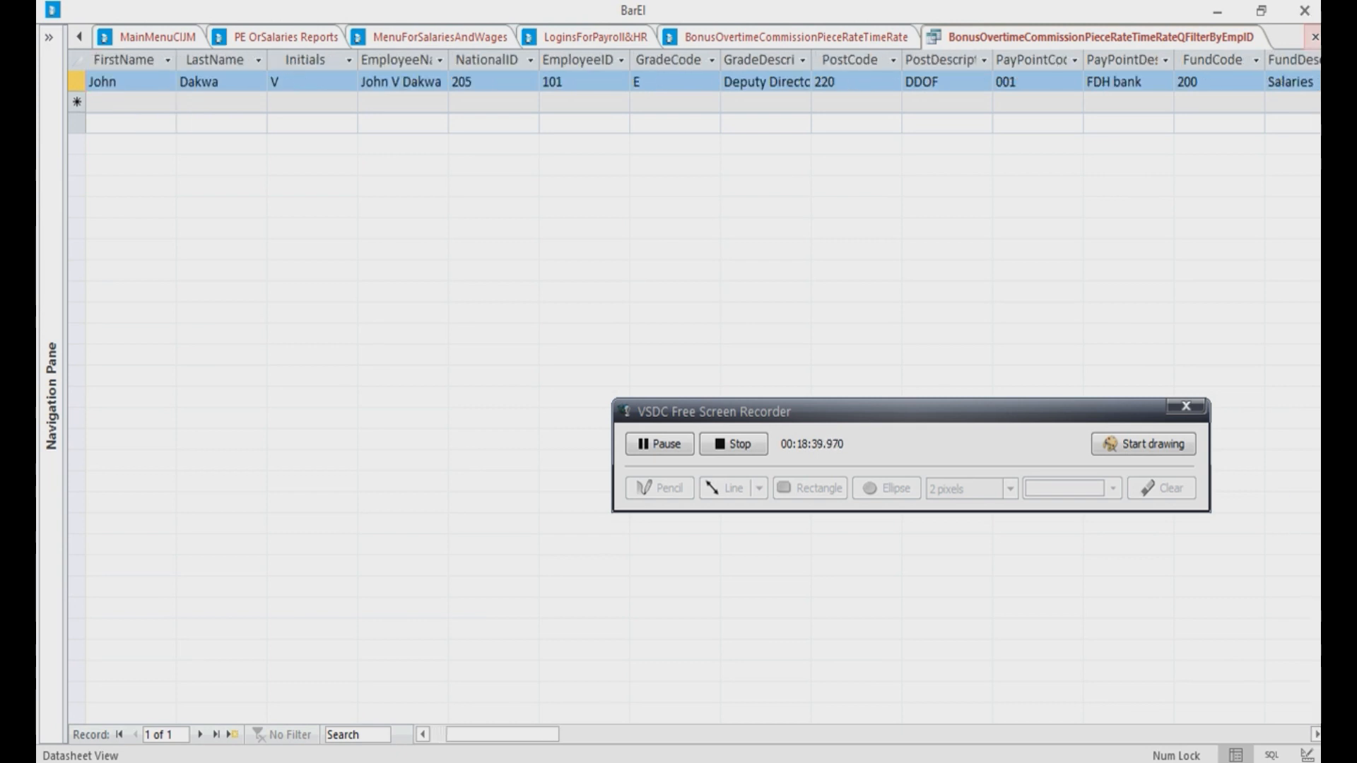
{"action": "left_click", "coordinate": [1313, 37]}
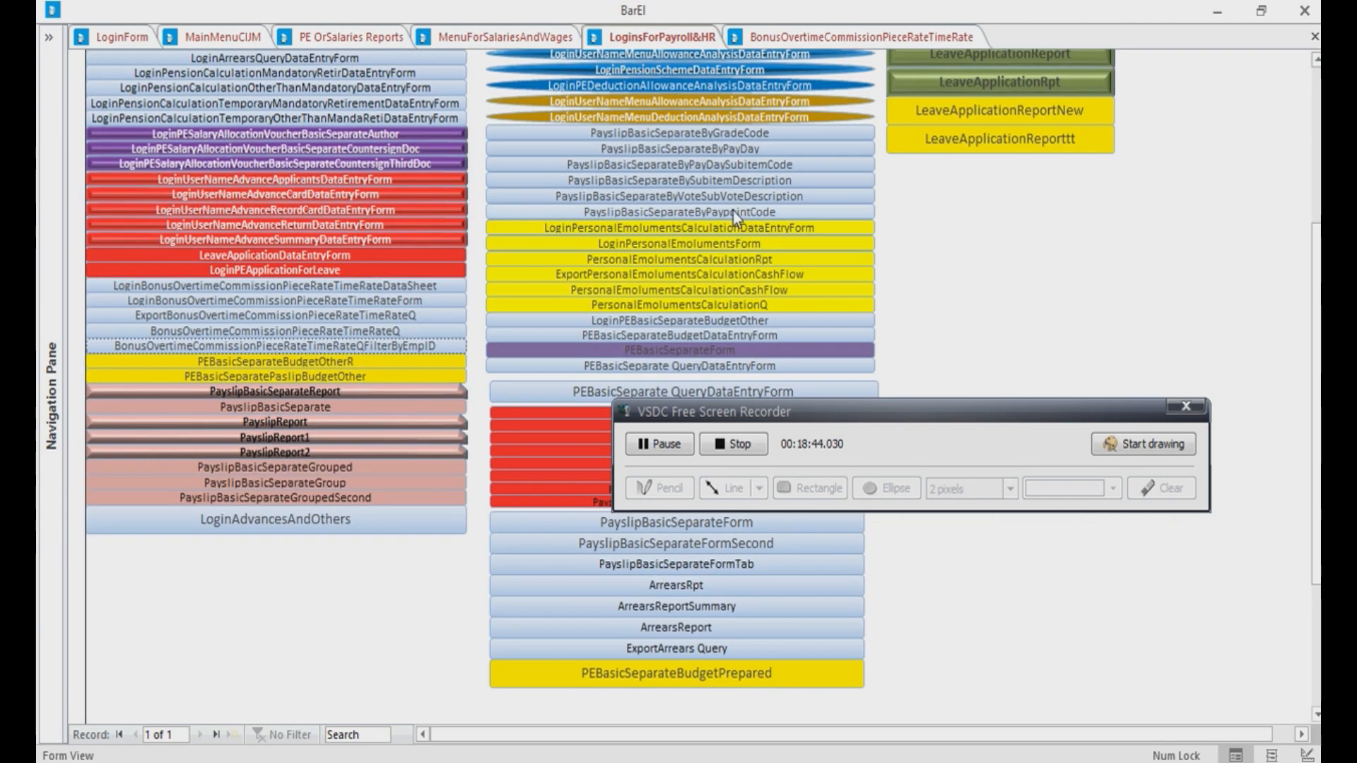
Open the unfiltered BonusOvertimeCommissionPieceRateTimeRateQ query, examine all employees' columns through to OvertimePay, and close it
{"action": "left_click", "coordinate": [392, 331]}
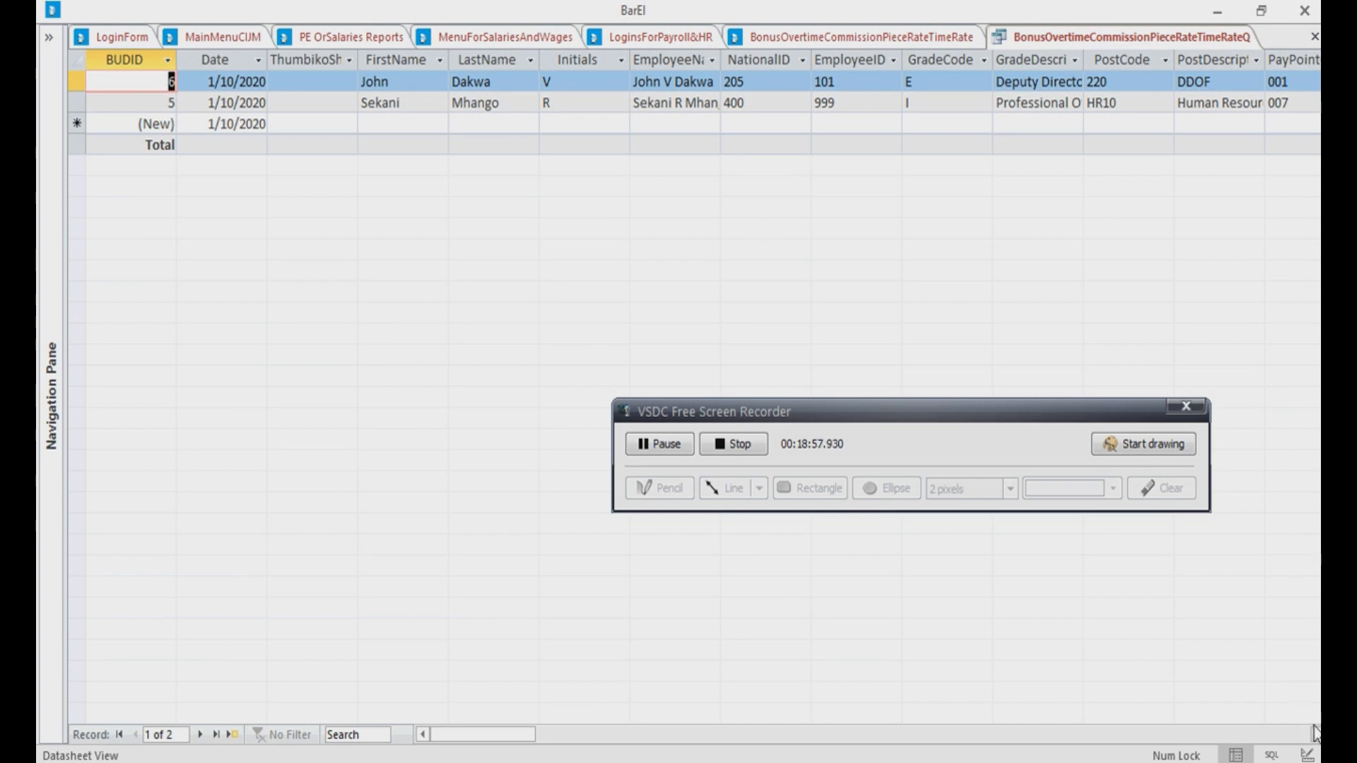
{"action": "left_click", "coordinate": [1250, 735]}
{"action": "left_click", "coordinate": [1249, 735]}
{"action": "left_click", "coordinate": [1249, 735]}
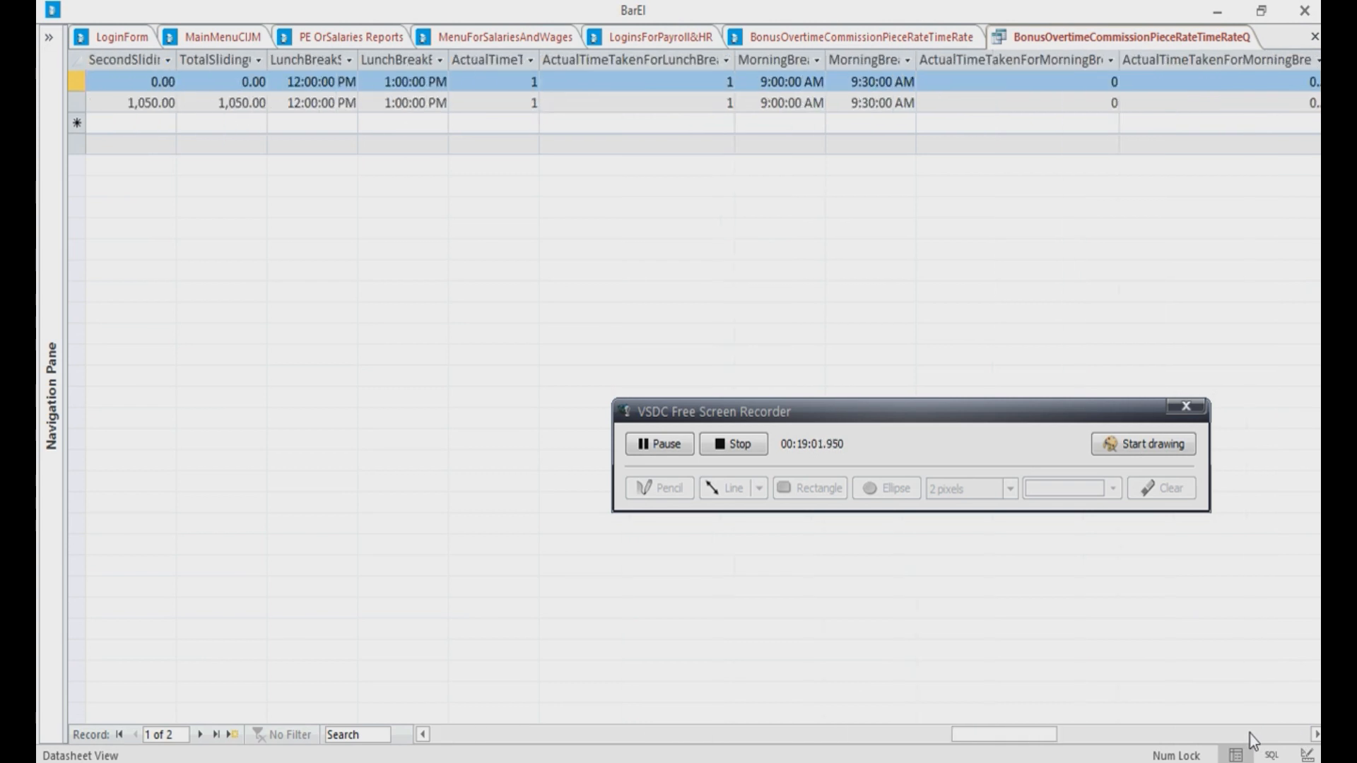
{"action": "left_click", "coordinate": [1249, 735]}
{"action": "left_click", "coordinate": [1249, 735]}
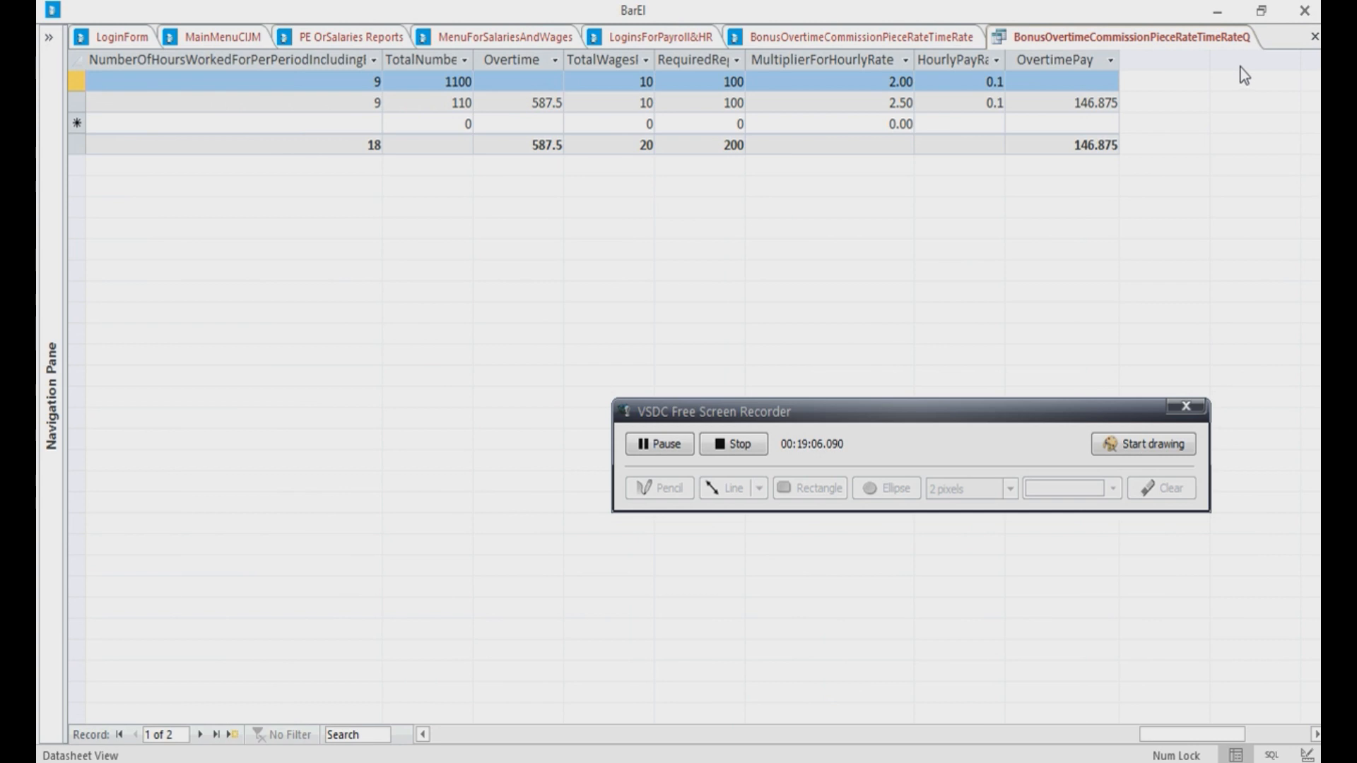
{"action": "left_click", "coordinate": [1313, 36]}
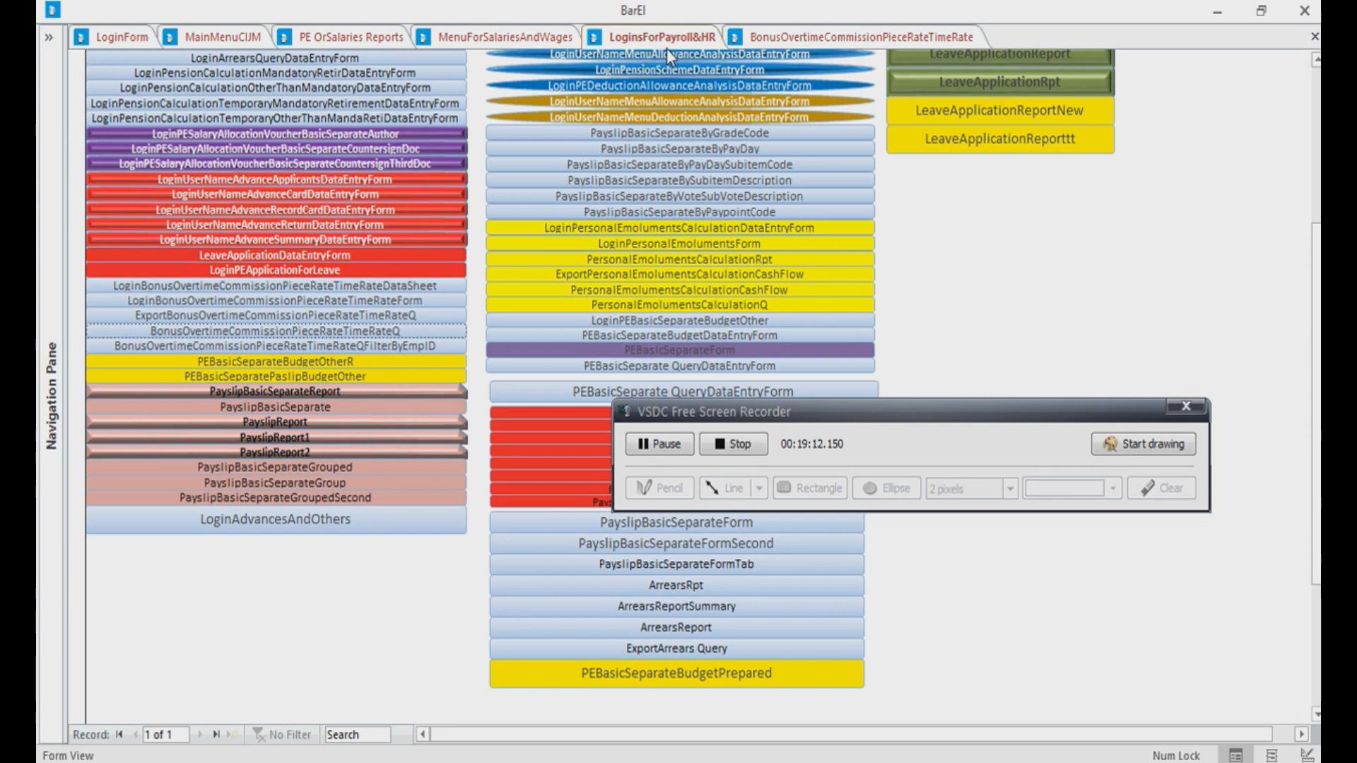
Export the BonusOvertimeCommissionPieceRateTimeRateQ query to the Desktop as an Excel 97 - Excel 2003 Workbook under the name BonusOvertimeCommissionPieceRateTimeRateQ
{"action": "left_click", "coordinate": [368, 328]}
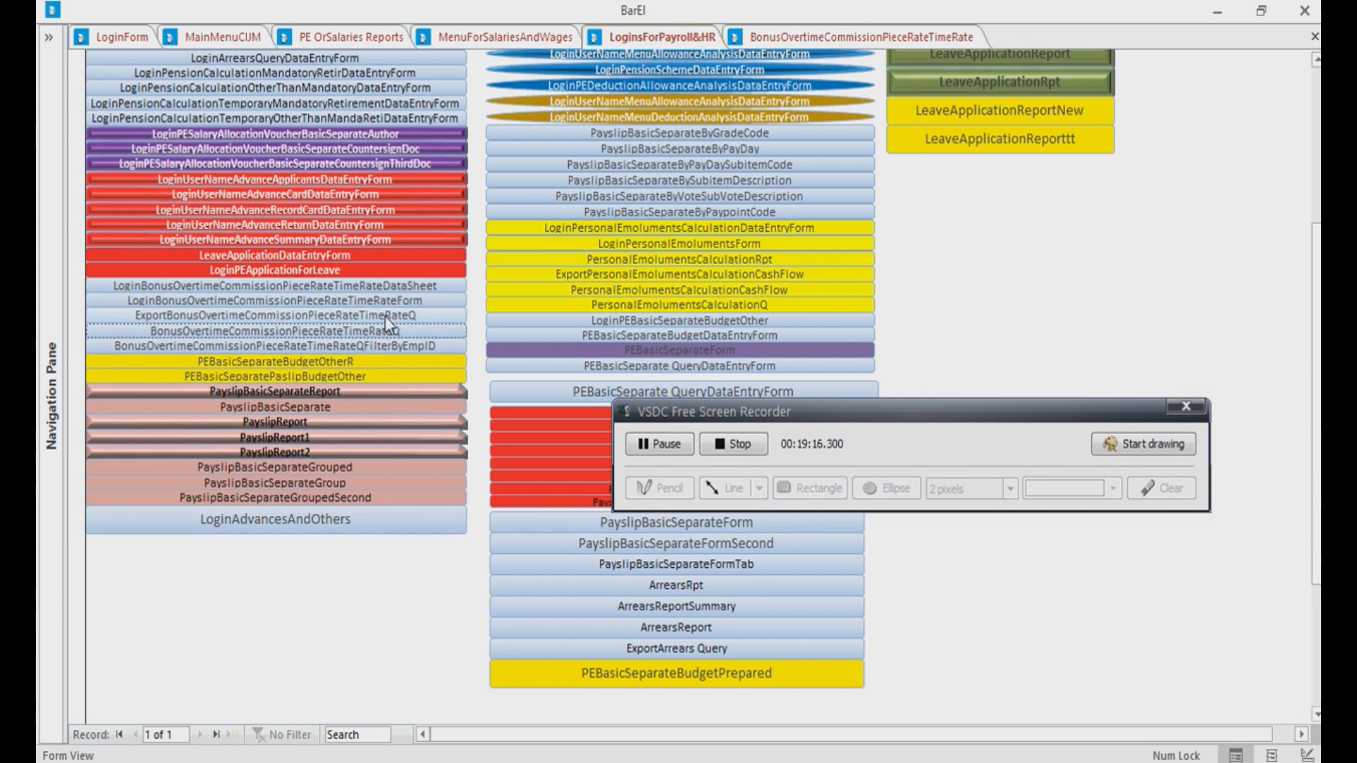
{"action": "left_click", "coordinate": [388, 313]}
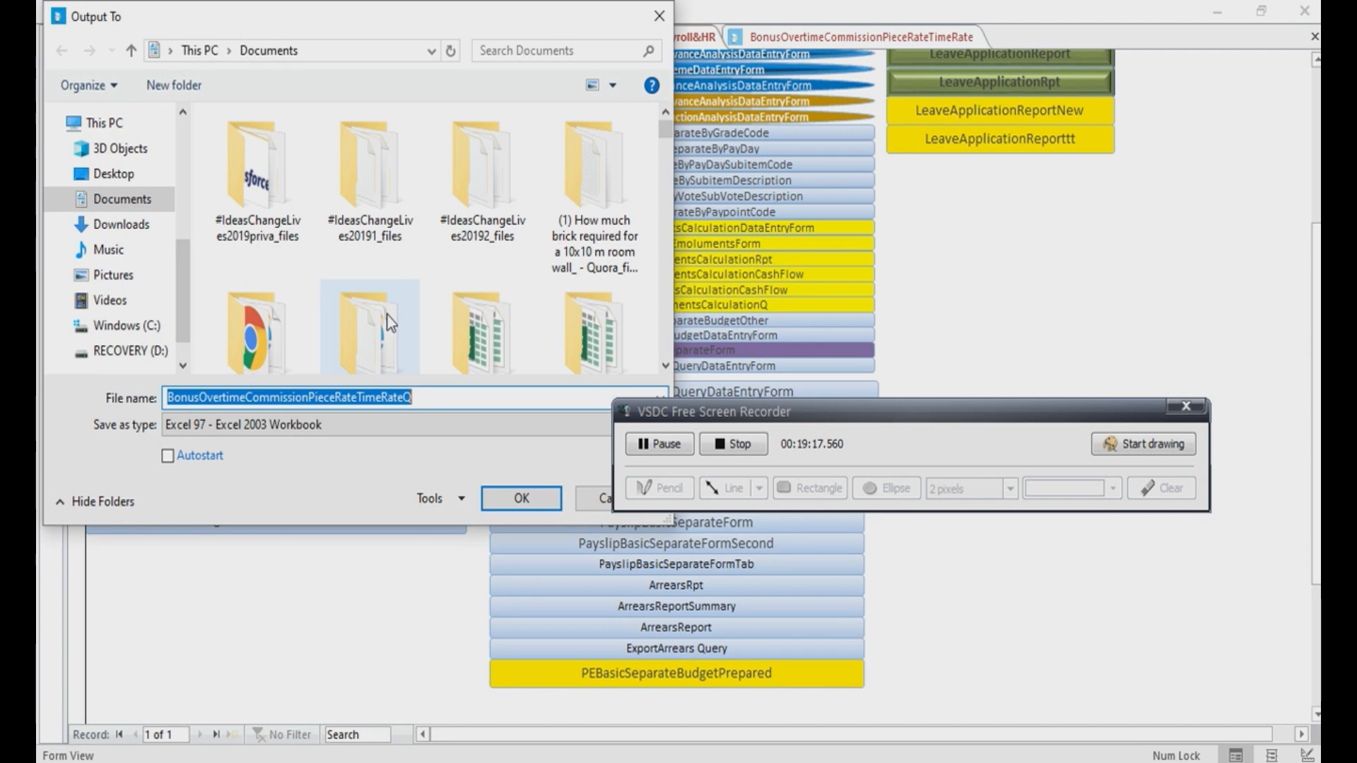
{"action": "left_click", "coordinate": [145, 179]}
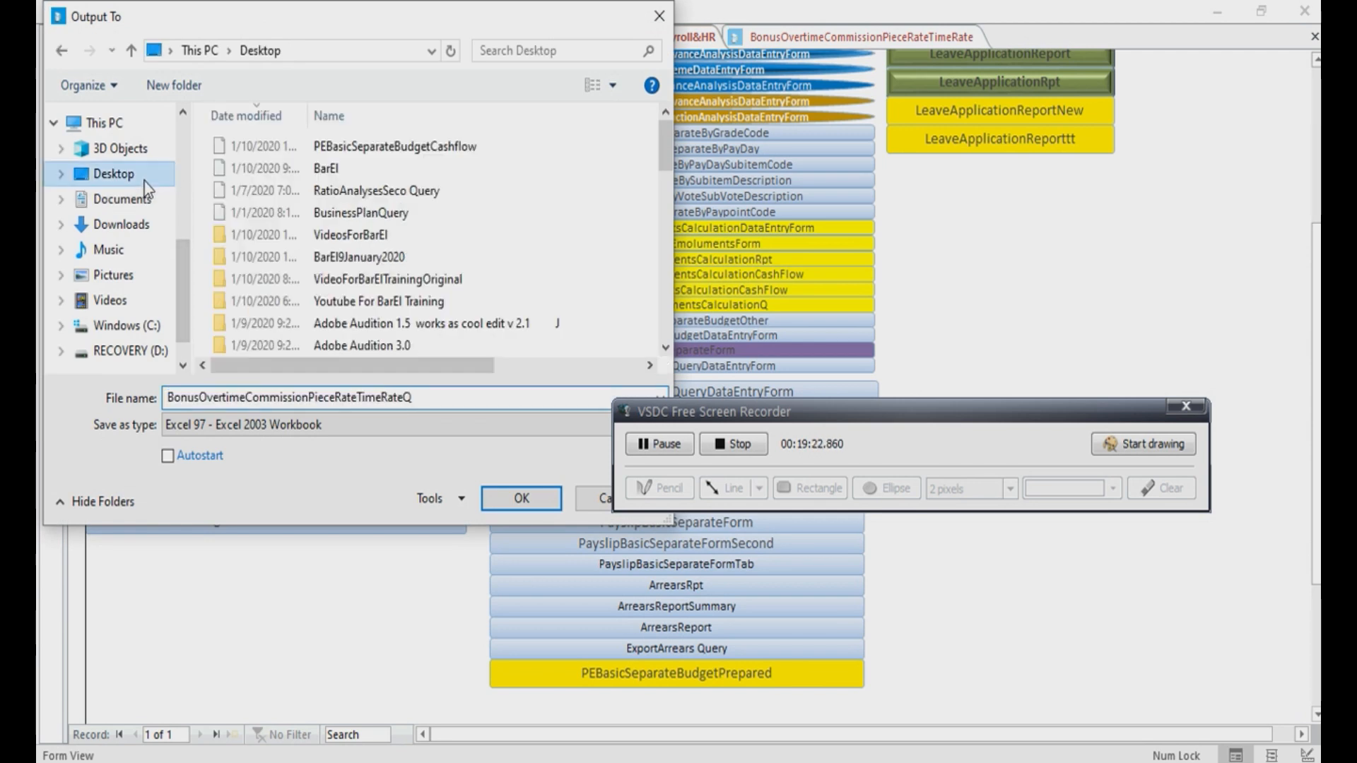
{"action": "left_click", "coordinate": [520, 502]}
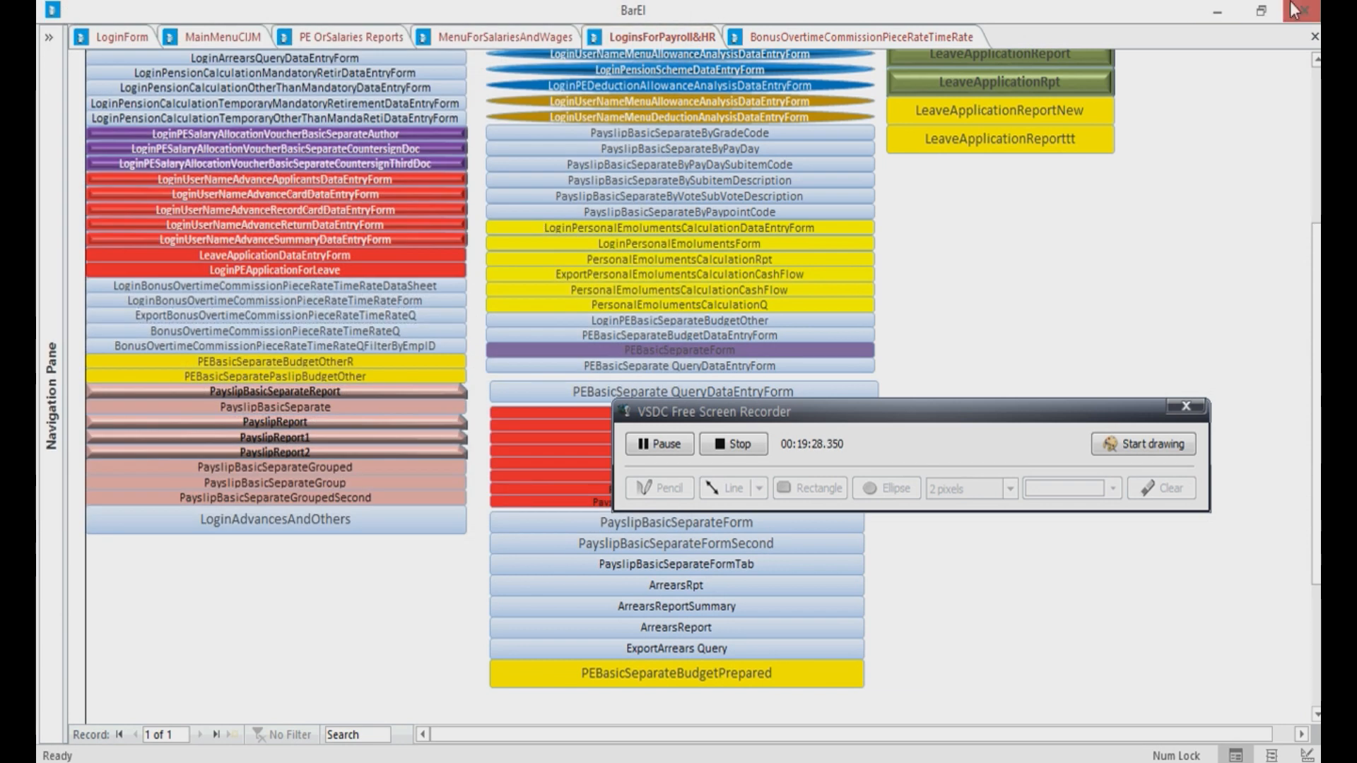
Minimise the database and open the exported BonusOvertimeCommissionPieceRateTimeRateQ workbook from the desktop in a maximised Excel window
{"action": "left_click", "coordinate": [1217, 9]}
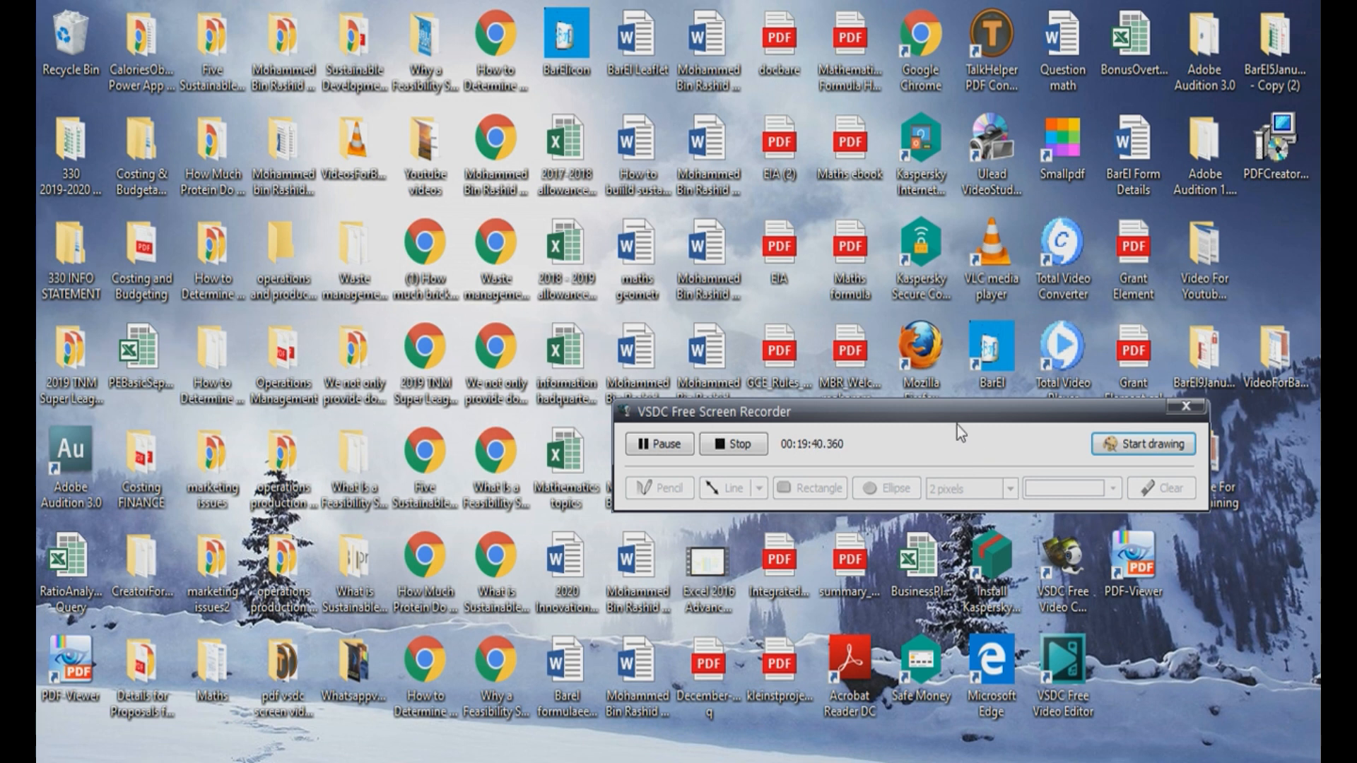
{"action": "left_click_drag", "start_coordinate": [939, 420], "coordinate": [899, 627]}
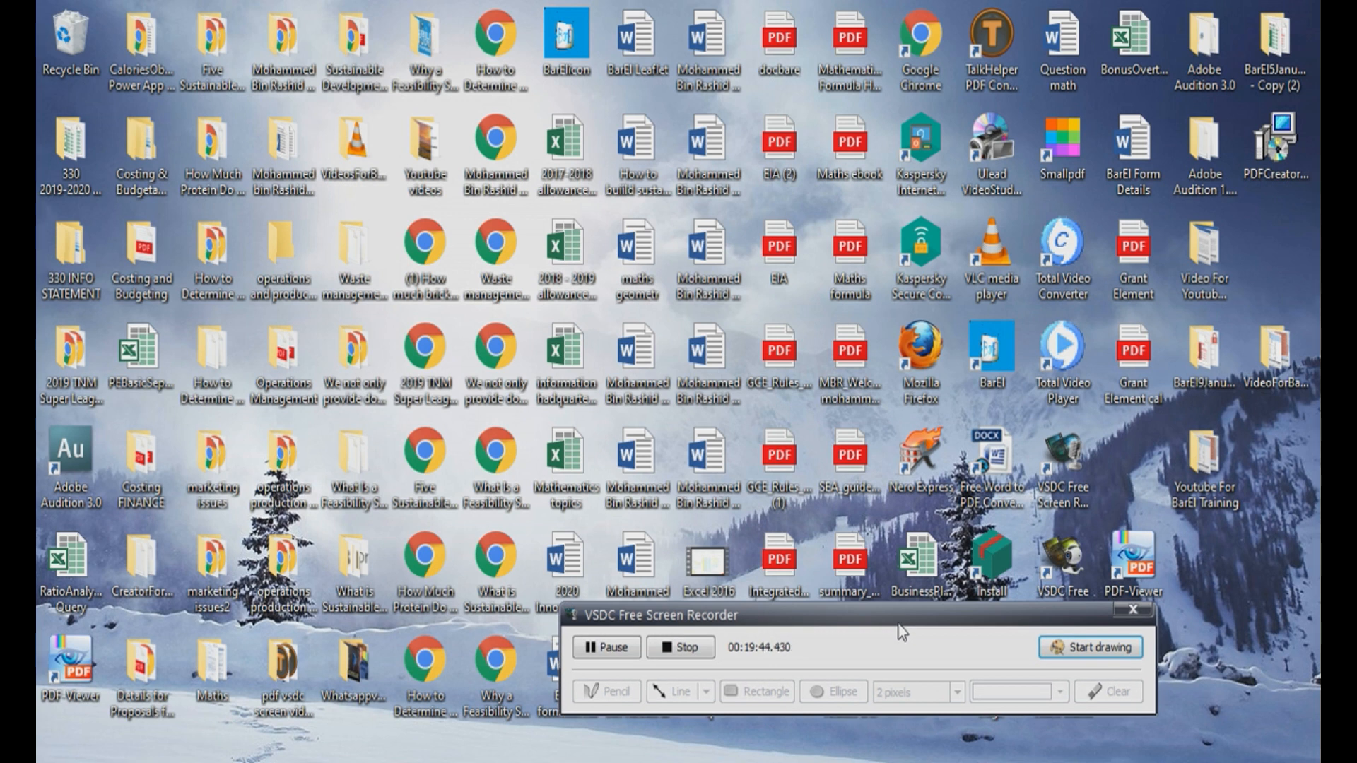
{"action": "double_click", "coordinate": [1134, 39]}
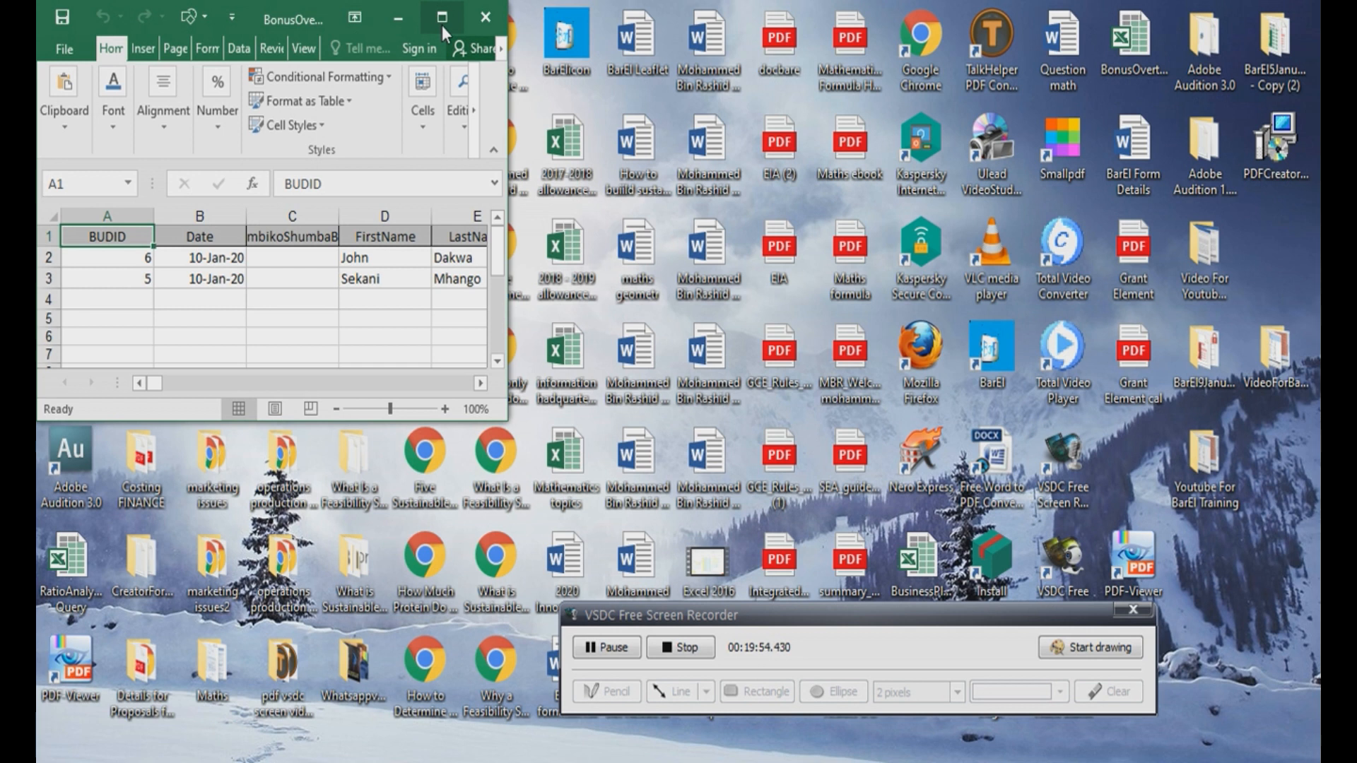
{"action": "left_click", "coordinate": [442, 26]}
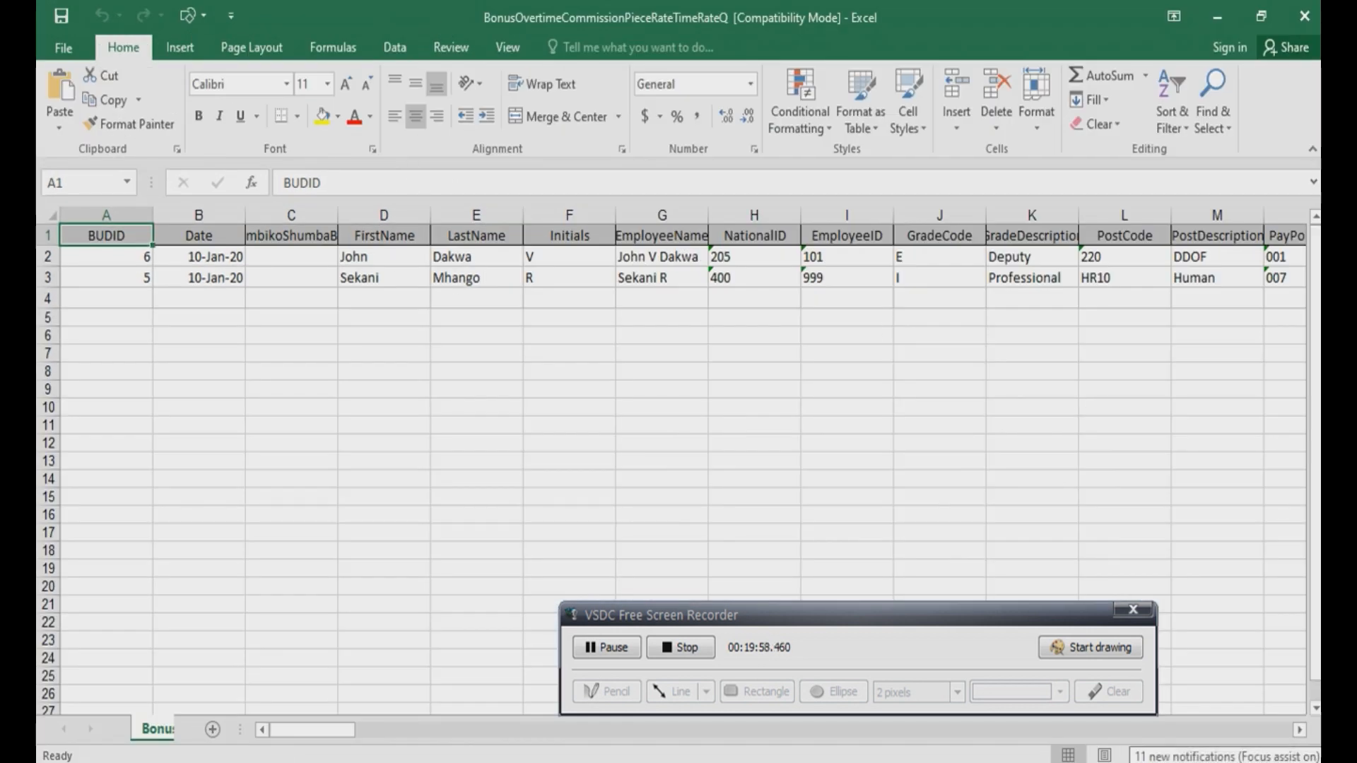
Examine the exported worksheet's columns across to OvertimePay and back to the bank account and time-rate columns
{"action": "left_click", "coordinate": [1299, 730]}
{"action": "left_click_drag", "start_coordinate": [1299, 729], "coordinate": [1299, 729]}
{"action": "left_click", "coordinate": [1299, 729]}
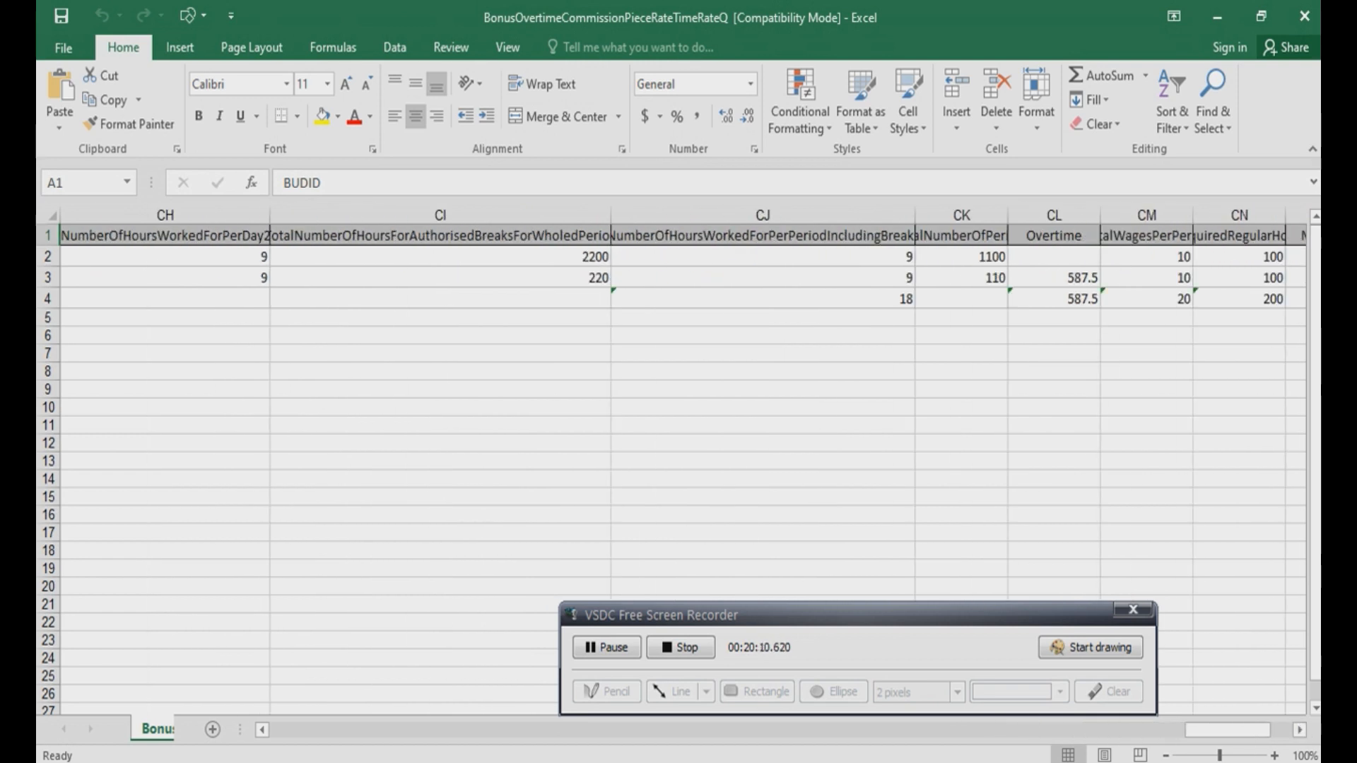
{"action": "left_click", "coordinate": [1299, 729]}
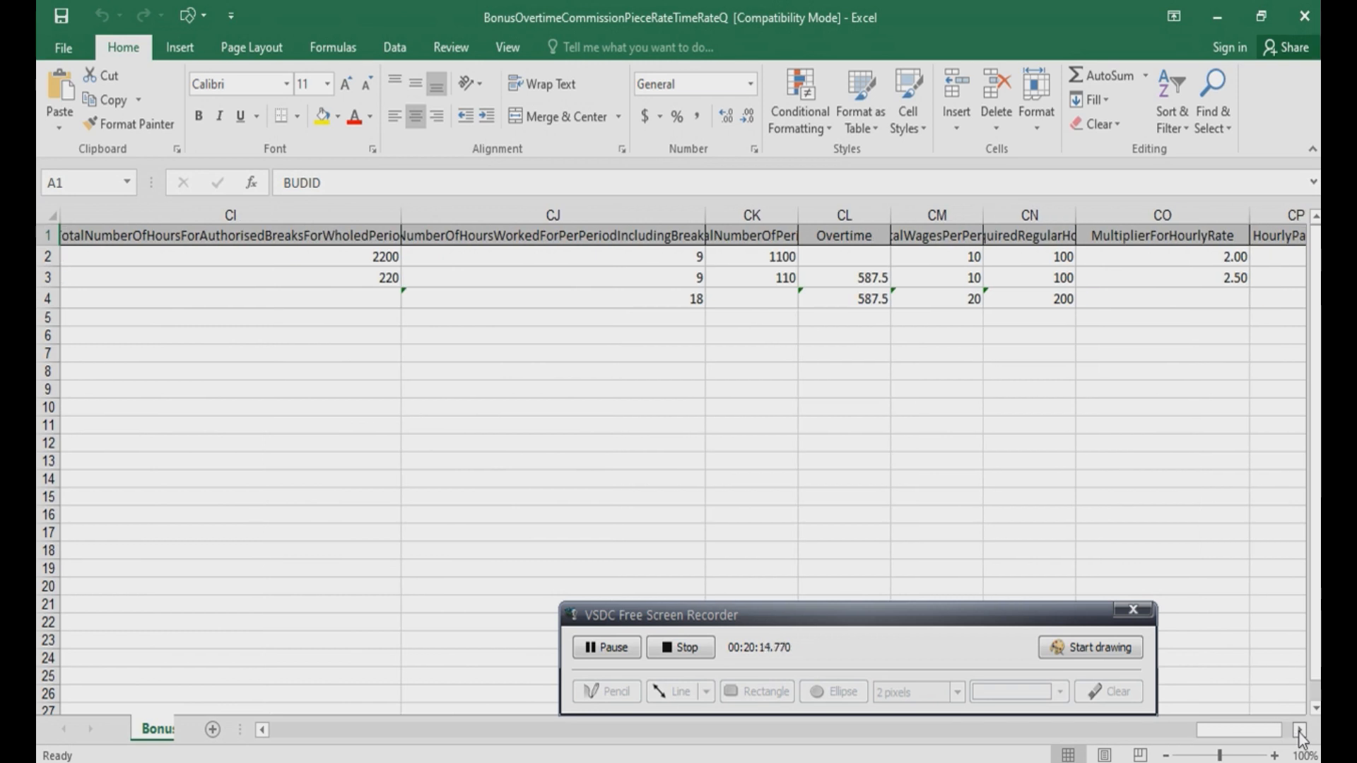
{"action": "left_click", "coordinate": [1299, 729]}
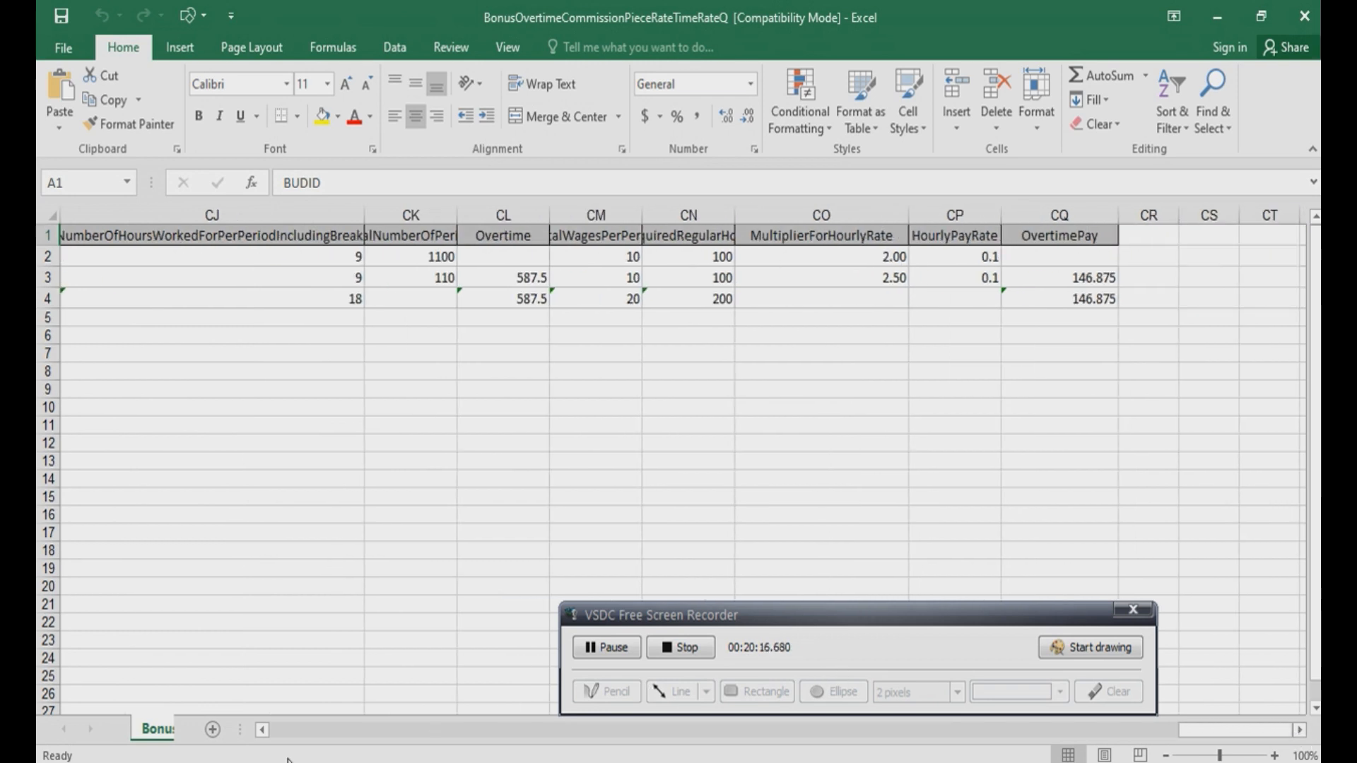
{"action": "left_click", "coordinate": [262, 730]}
{"action": "left_click_drag", "start_coordinate": [263, 731], "coordinate": [265, 732]}
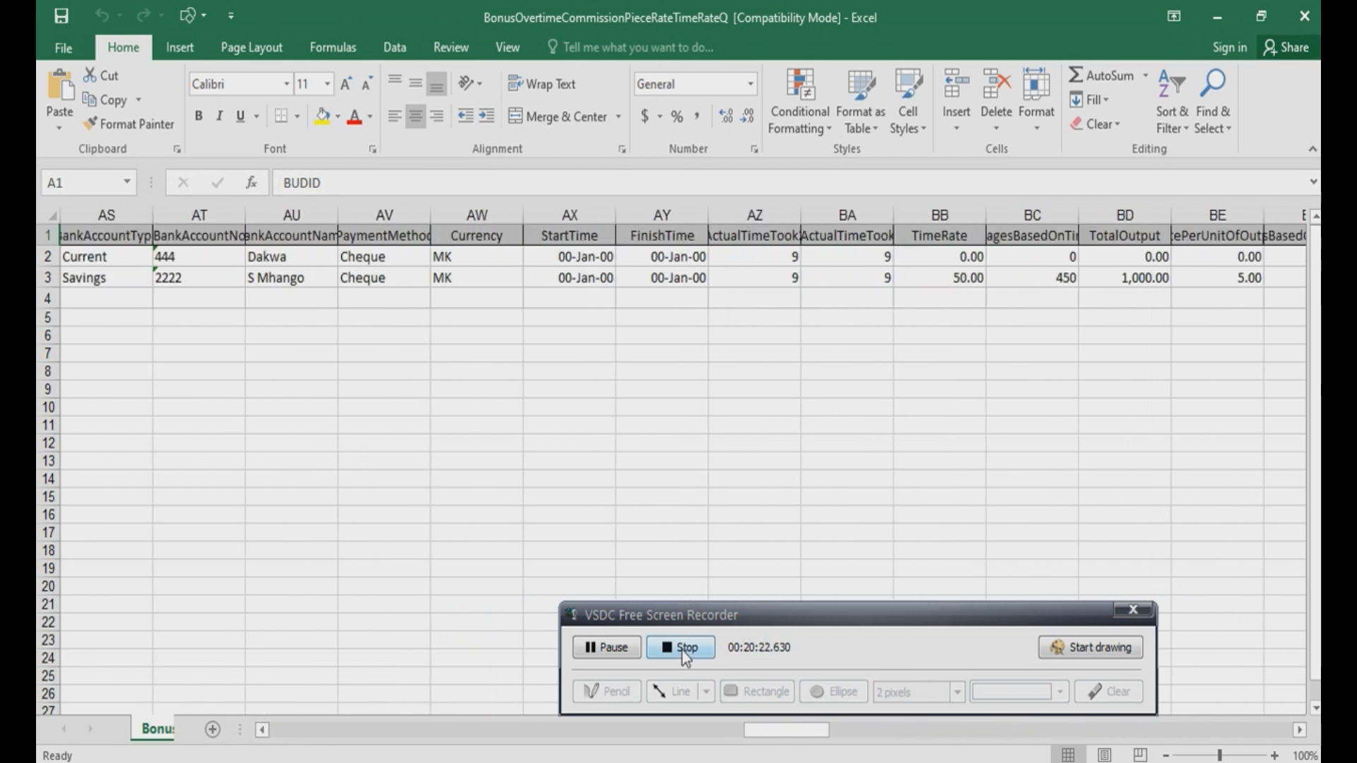